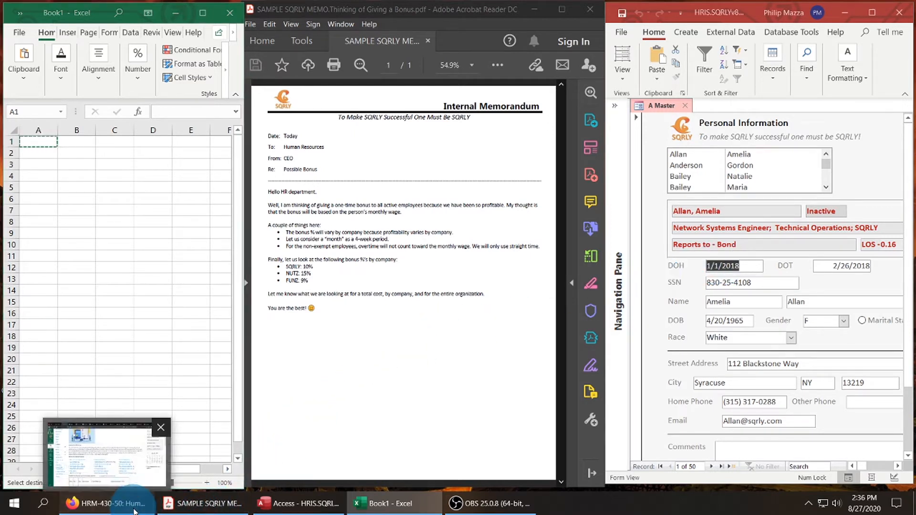
# Switch to Firefox and open the Excel Training Spreadsheet from the course page in Excel, with editing enabled and the window maximized.
pyautogui.click(119, 504)
pyautogui.scroll(3, 652, 249)
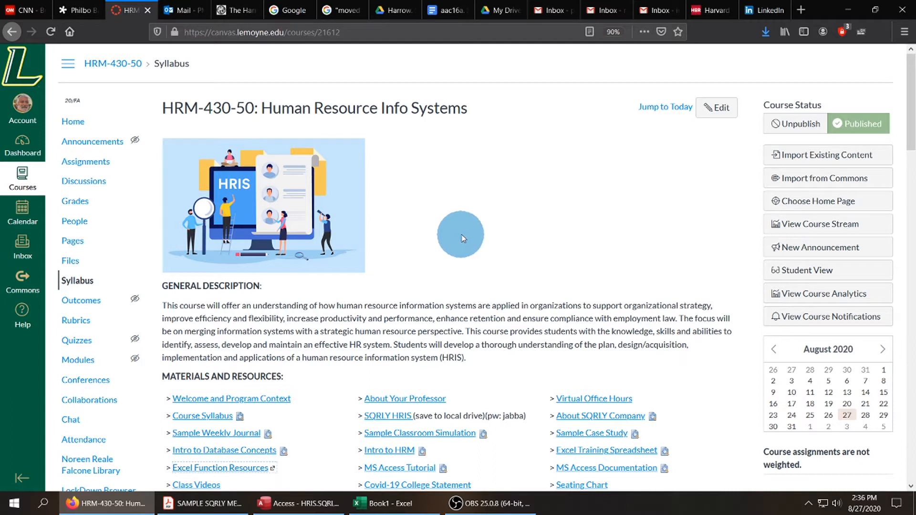
pyautogui.scroll(-1, 471, 232)
pyautogui.scroll(-1, 471, 234)
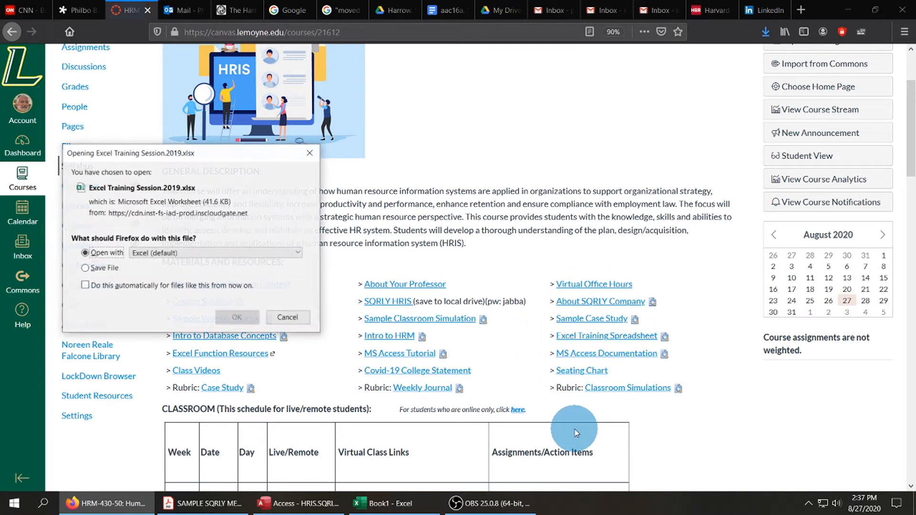
pyautogui.click(247, 322)
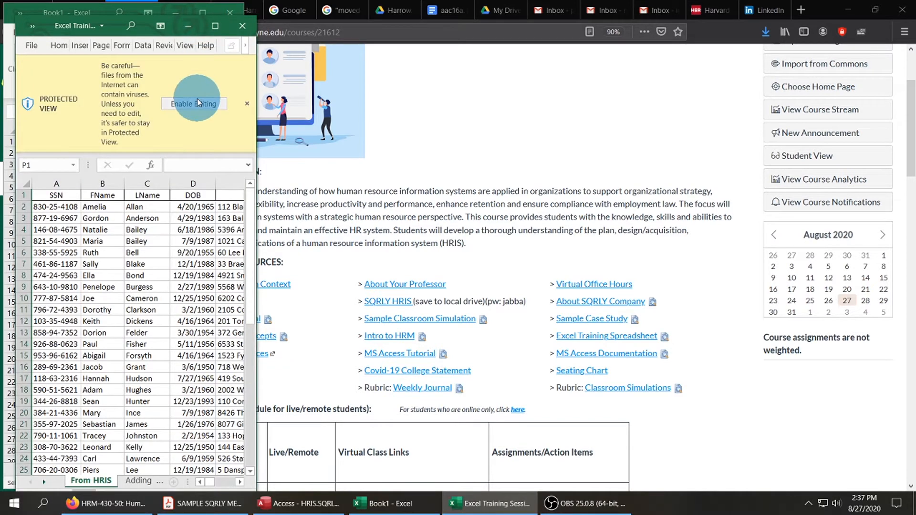
pyautogui.click(193, 104)
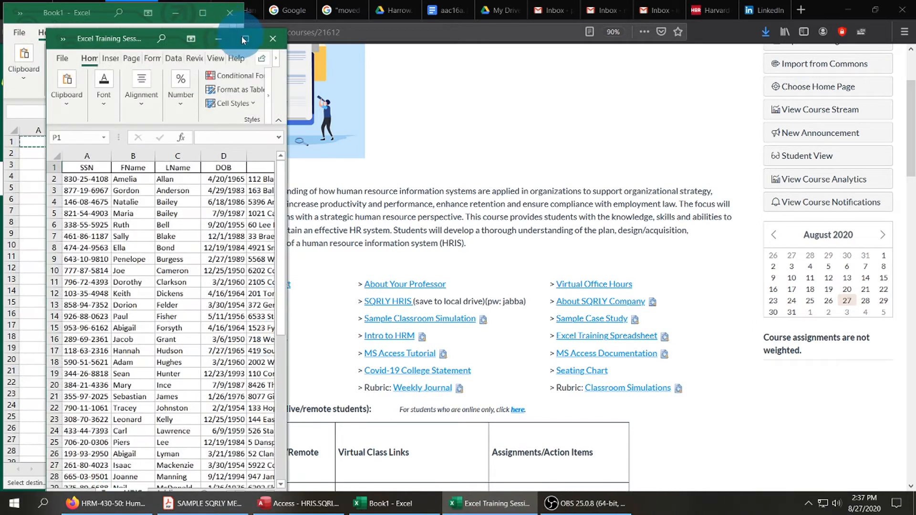
pyautogui.click(247, 38)
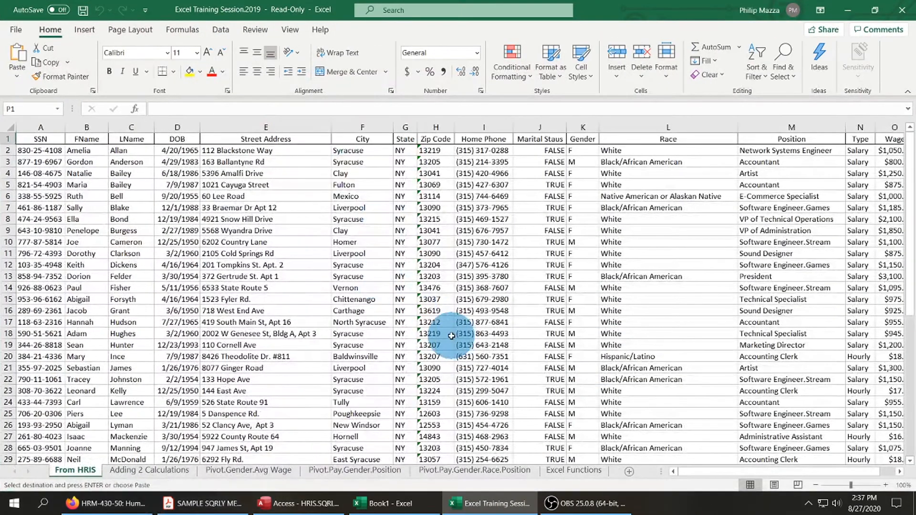
# View the Excel Functions sheet of the training workbook, and close the workbook to return to the course page.
pyautogui.moveTo(726, 470)
pyautogui.mouseDown()
pyautogui.moveTo(768, 469)
pyautogui.moveTo(715, 467)
pyautogui.mouseUp()
pyautogui.click(556, 501)
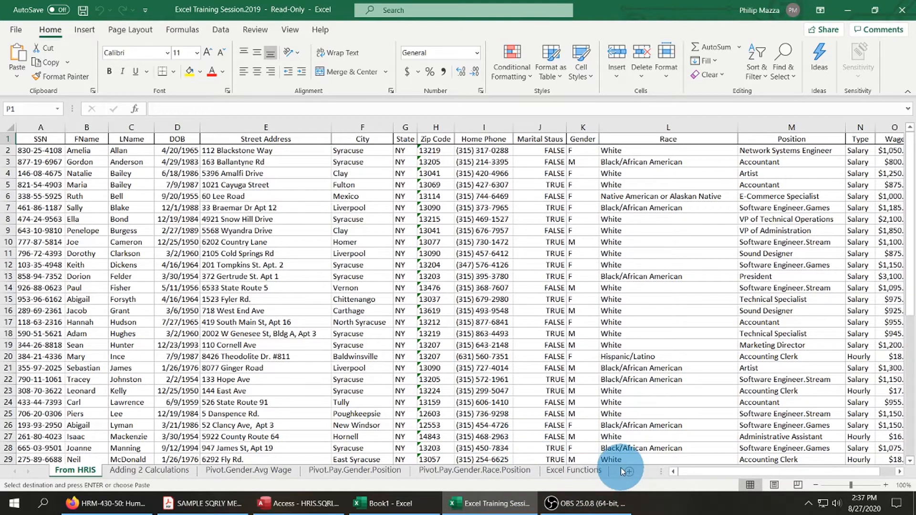
pyautogui.click(582, 471)
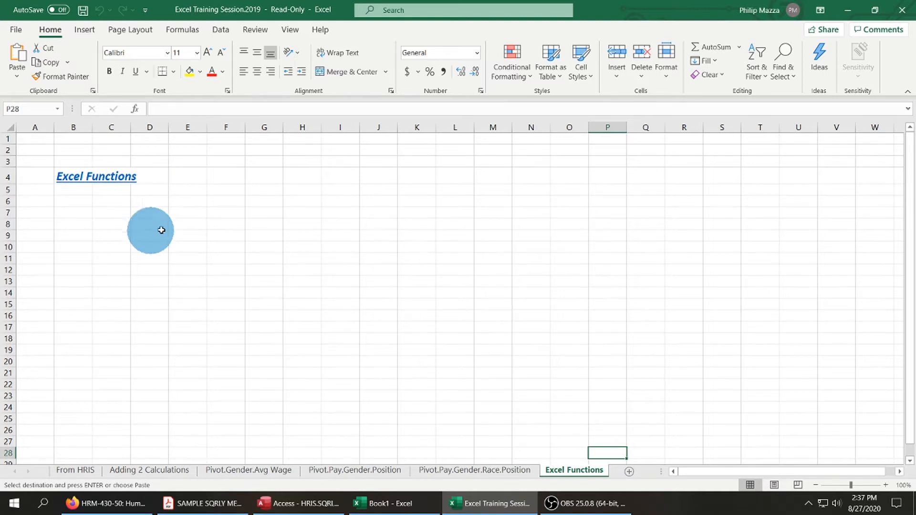
pyautogui.click(902, 11)
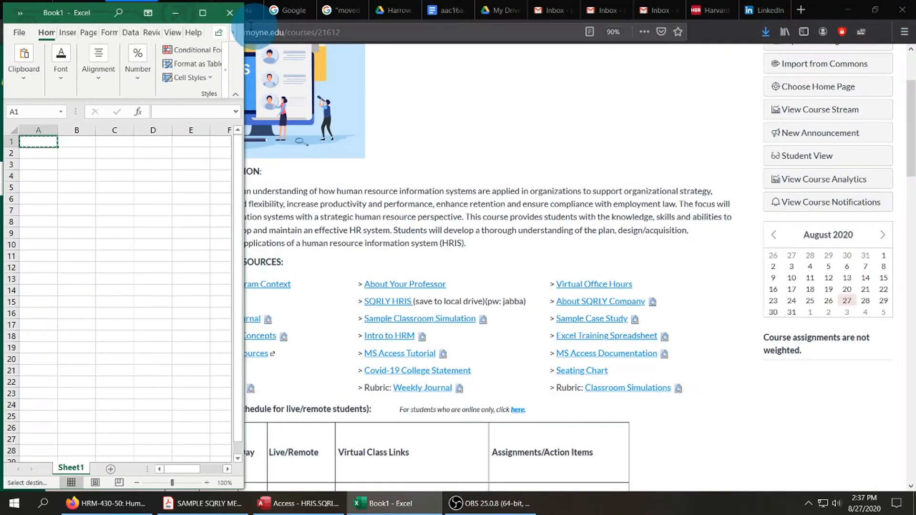
pyautogui.click(176, 13)
# Examine the course page's resource links and weekly class schedule, noting the Classroom Simulation assignments through week 12.
pyautogui.scroll(3, 463, 250)
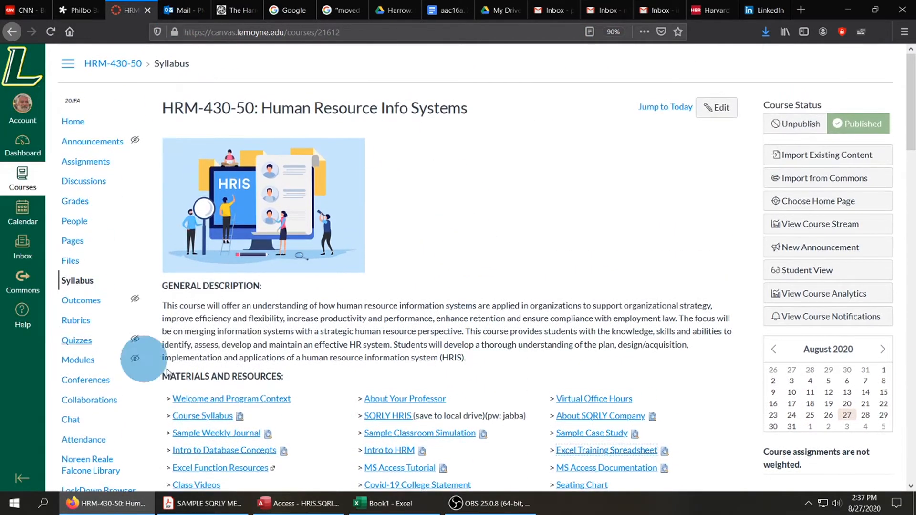
pyautogui.scroll(-3, 500, 242)
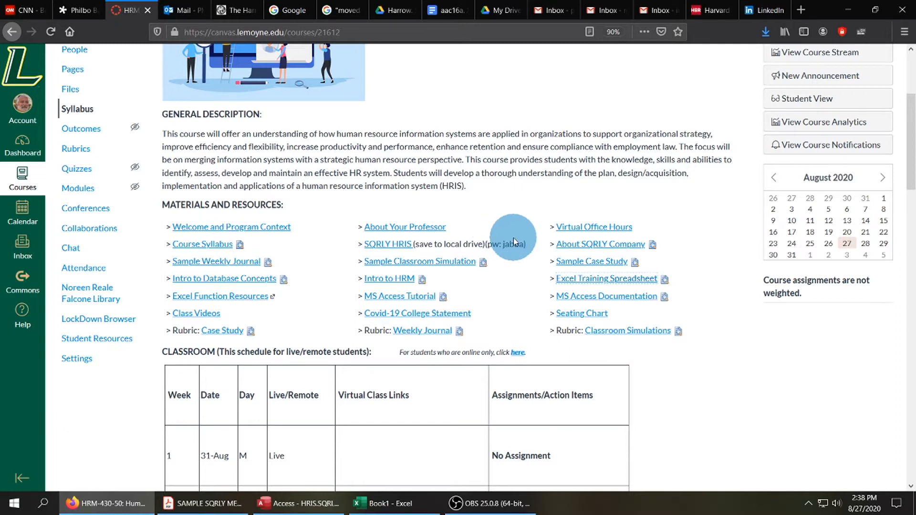
pyautogui.scroll(-1, 514, 237)
pyautogui.scroll(-5, 514, 237)
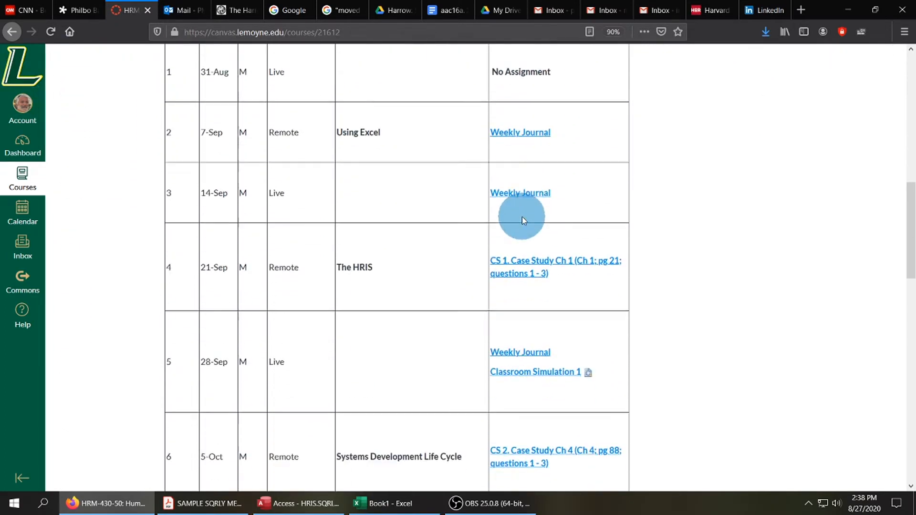
pyautogui.scroll(-1, 523, 215)
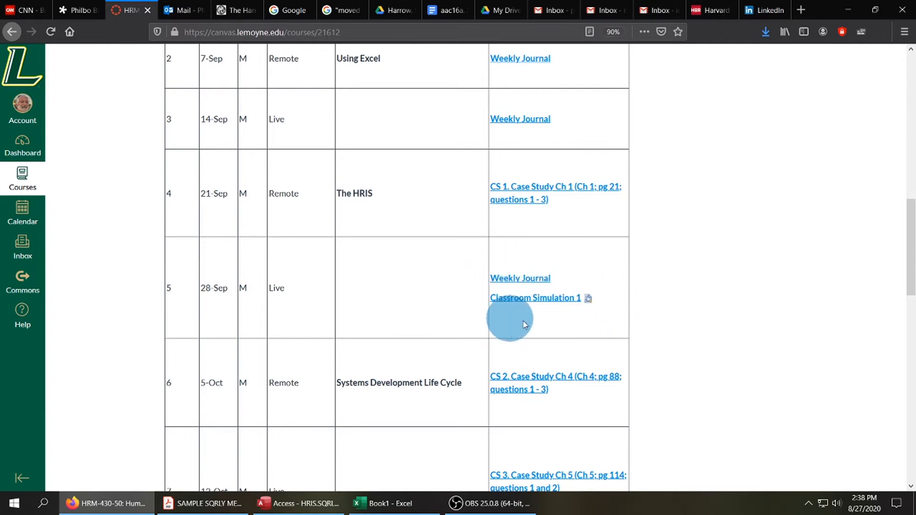
pyautogui.scroll(-2, 656, 327)
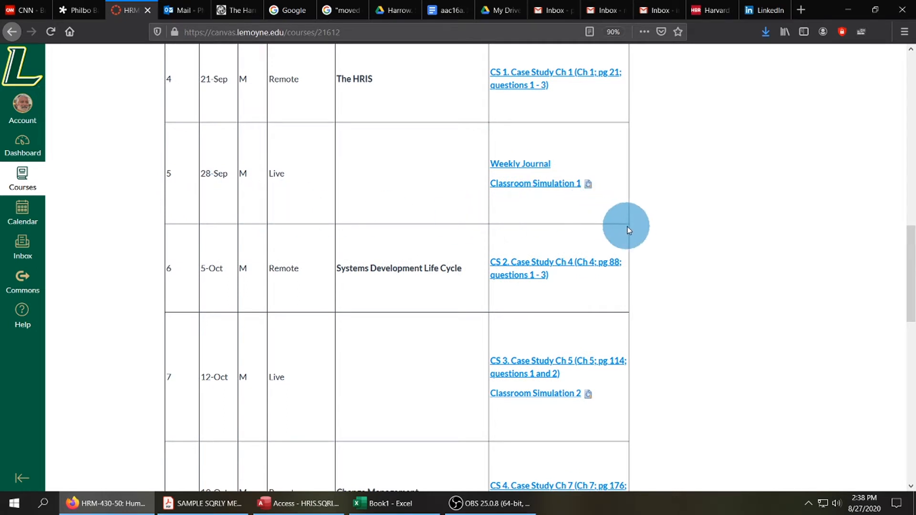
pyautogui.scroll(-3, 638, 224)
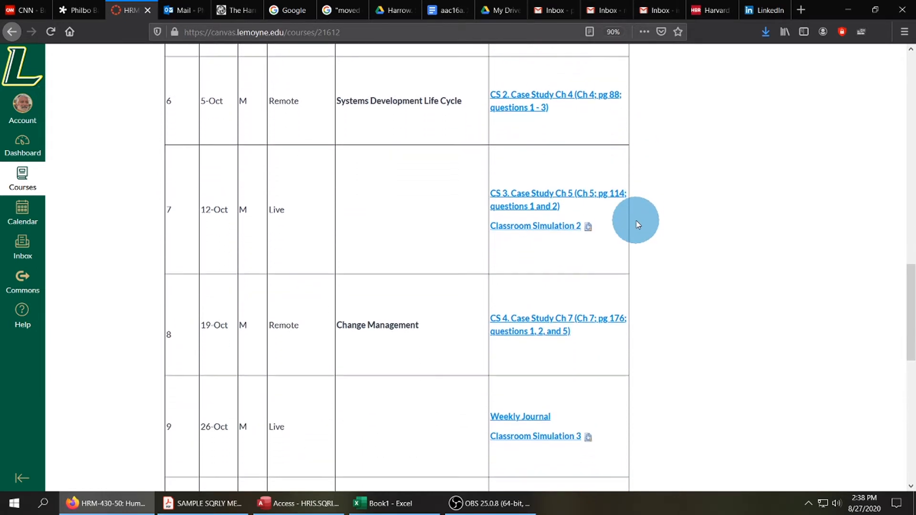
pyautogui.scroll(-1, 685, 234)
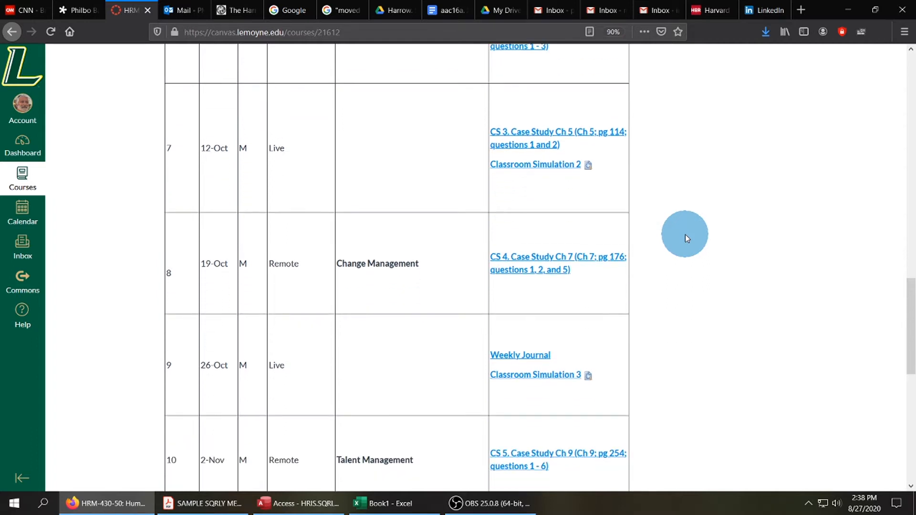
pyautogui.scroll(-4, 686, 234)
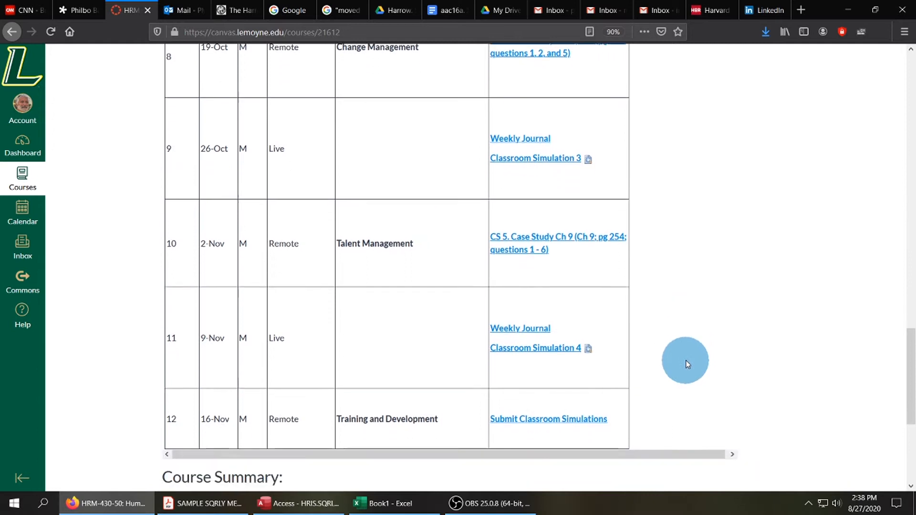
pyautogui.scroll(-1, 685, 360)
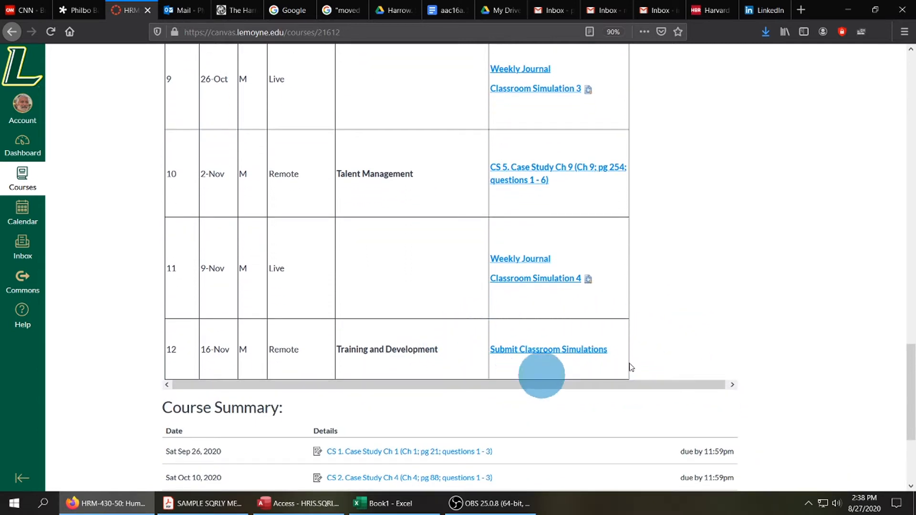
pyautogui.scroll(8, 743, 315)
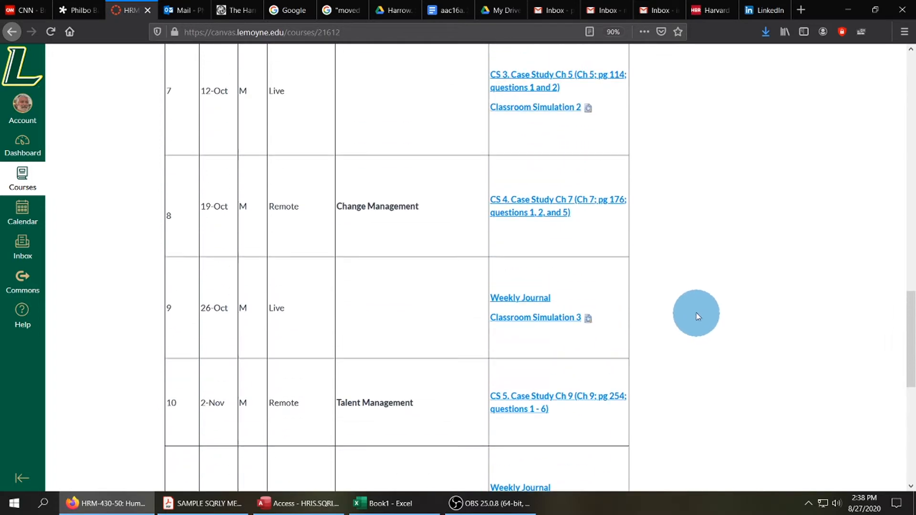
pyautogui.scroll(3, 696, 315)
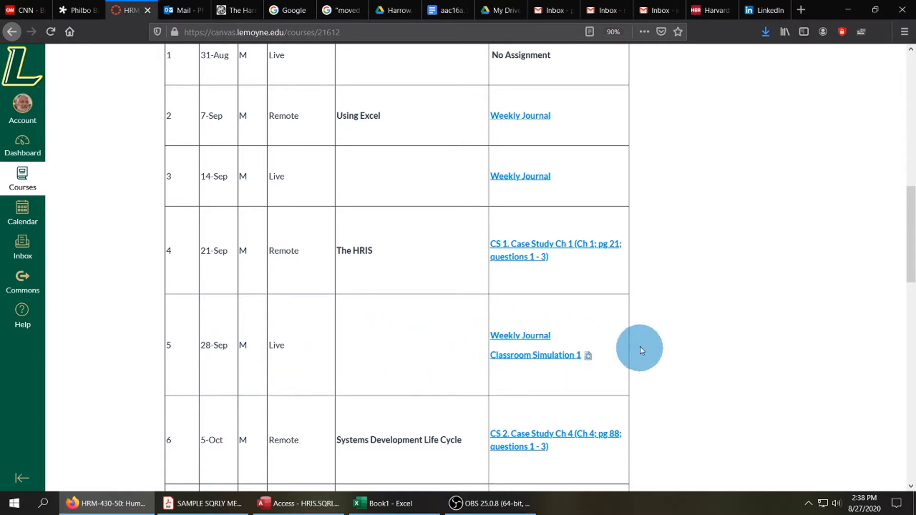
pyautogui.scroll(5, 689, 308)
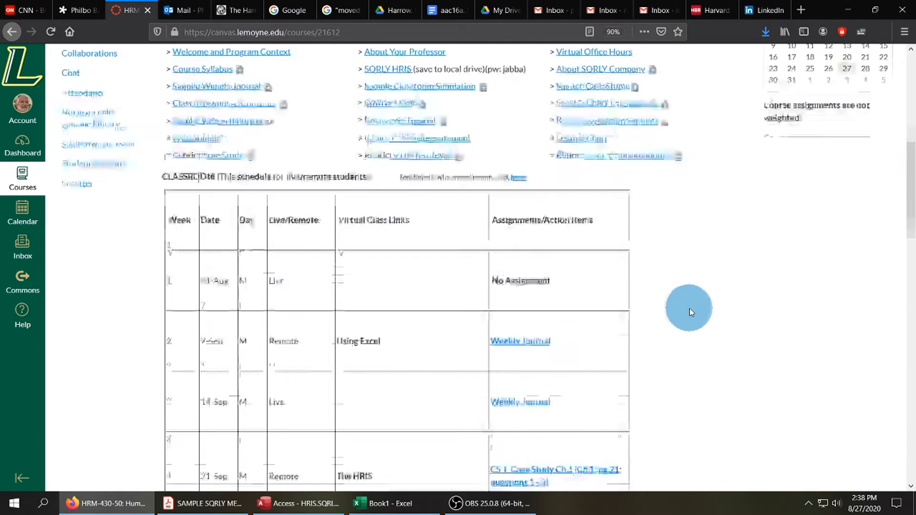
pyautogui.scroll(5, 686, 309)
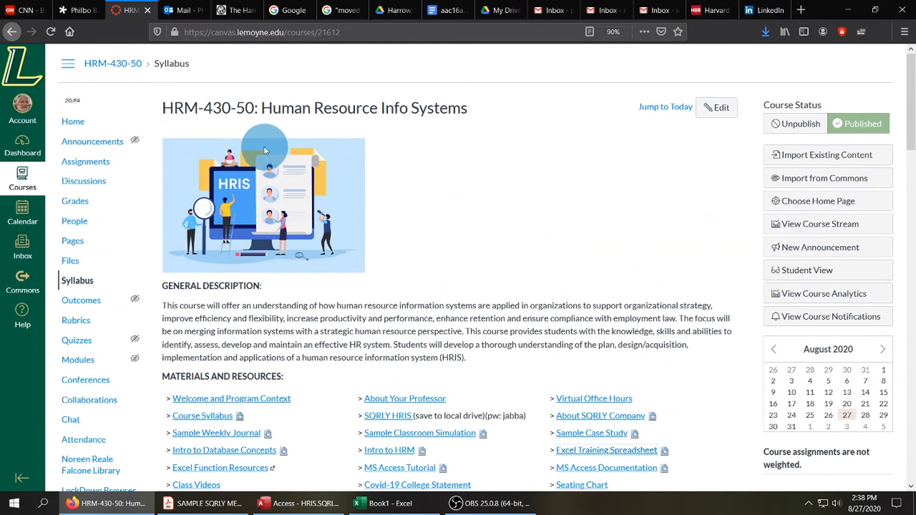
# Minimize the browser, restore the Book1 workbook and maximize the SQRLY bonus memo in Acrobat Reader.
pyautogui.click(849, 12)
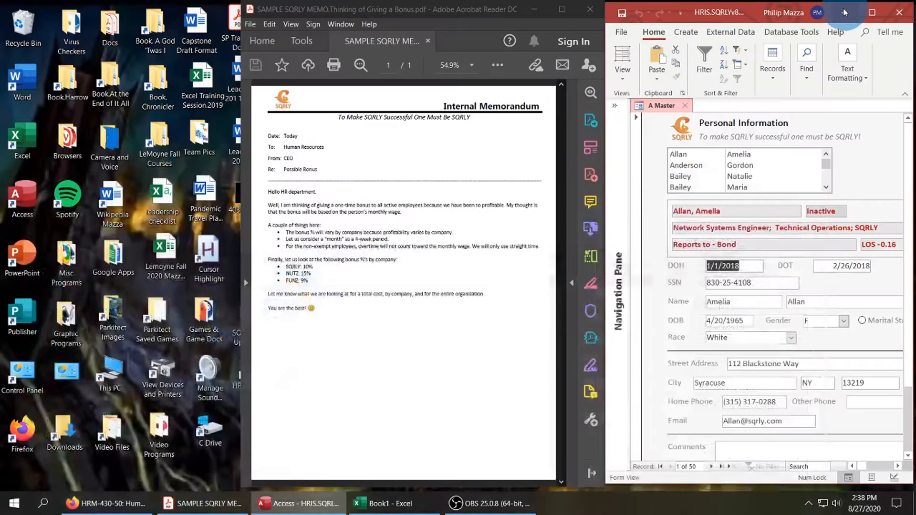
pyautogui.click(385, 507)
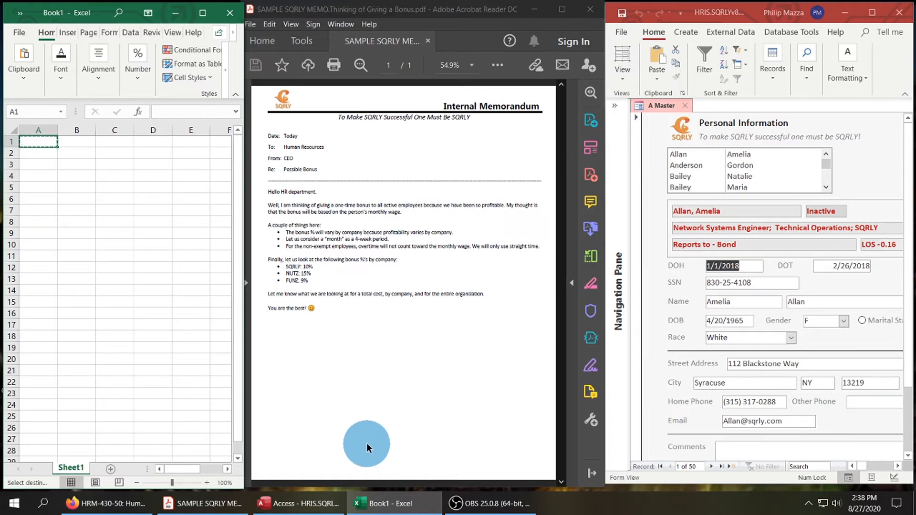
pyautogui.click(563, 10)
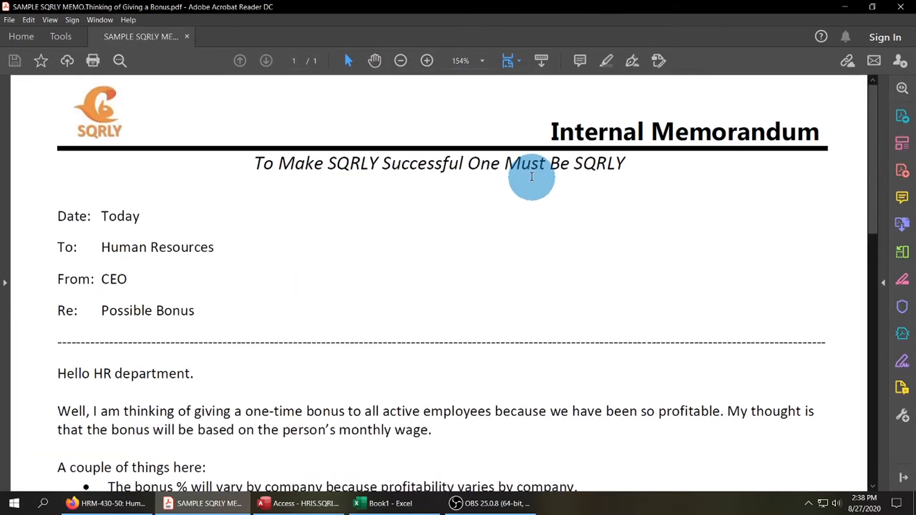
# Read the bonus memo through to its closing at 125% zoom, covering the wage conditions and the bonus percentages by company.
pyautogui.scroll(-2, 514, 192)
pyautogui.scroll(-2, 515, 192)
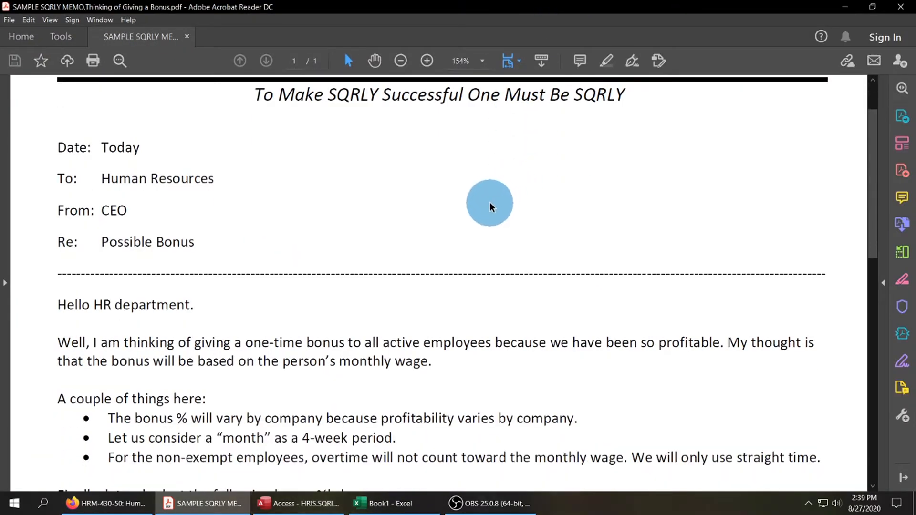
pyautogui.keyDown('ctrl'); pyautogui.scroll(-1, 492, 205); pyautogui.keyUp('ctrl')
pyautogui.scroll(-3, 496, 203)
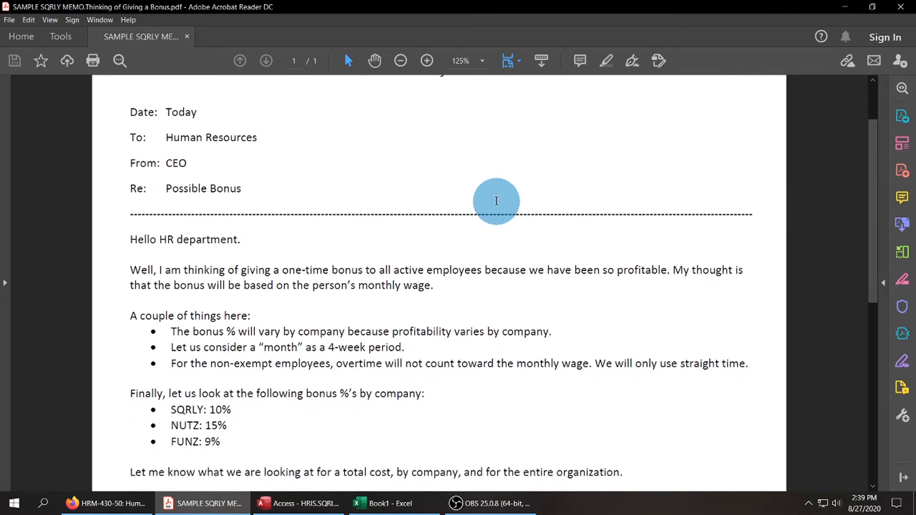
pyautogui.scroll(-1, 498, 201)
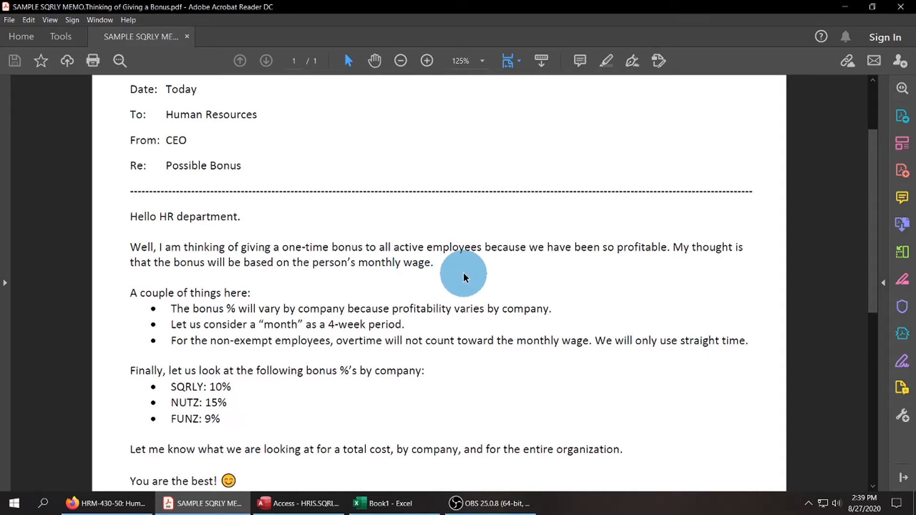
pyautogui.scroll(-1, 468, 279)
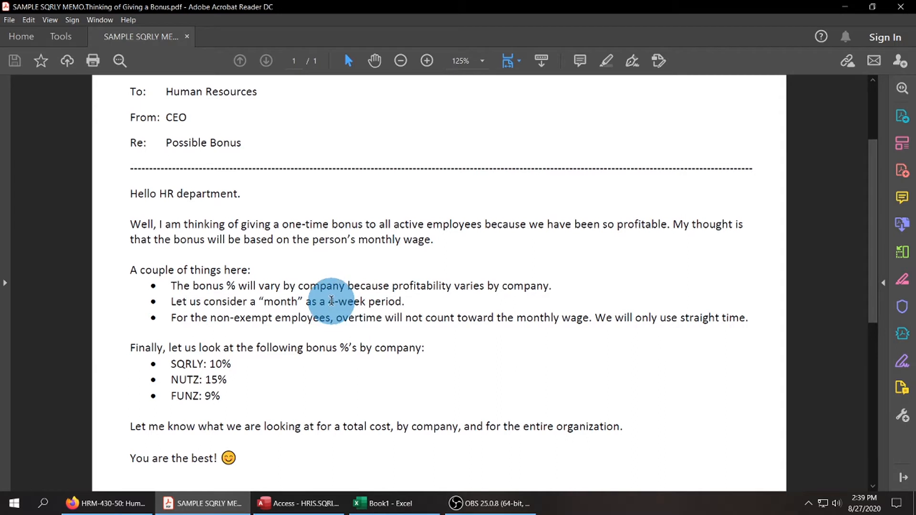
# Review the memo's key terms by selecting the 4-week period, non-exempt employees, overtime exclusion, straight-time rule and SQRLY entry in turn.
pyautogui.moveTo(329, 302); pyautogui.dragTo(406, 302)
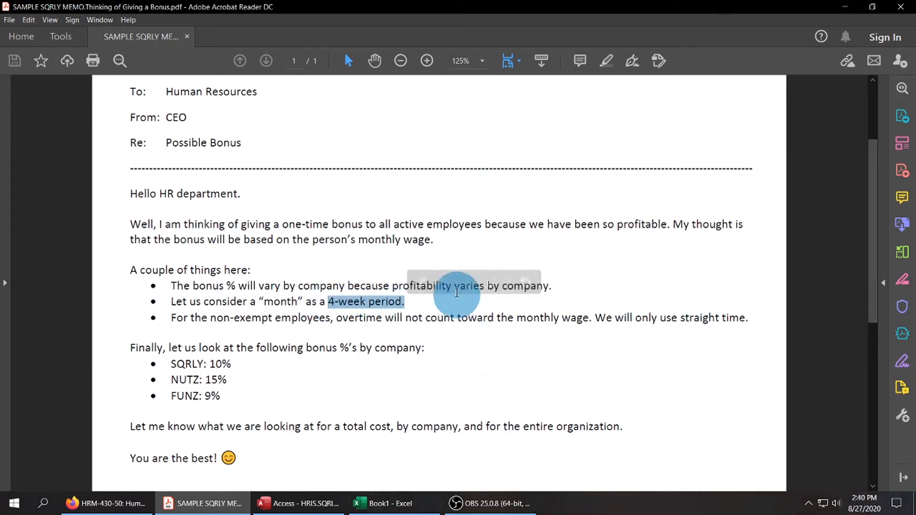
pyautogui.click(420, 241)
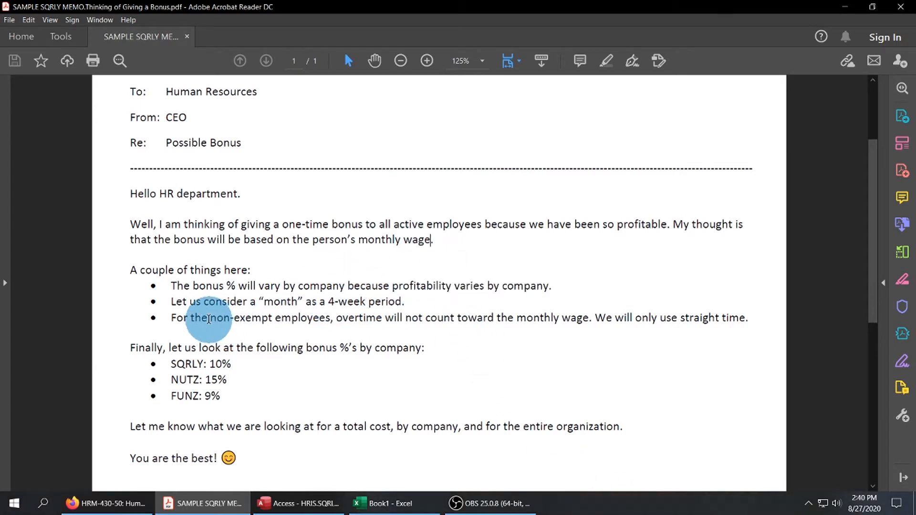
pyautogui.moveTo(210, 319); pyautogui.dragTo(331, 319)
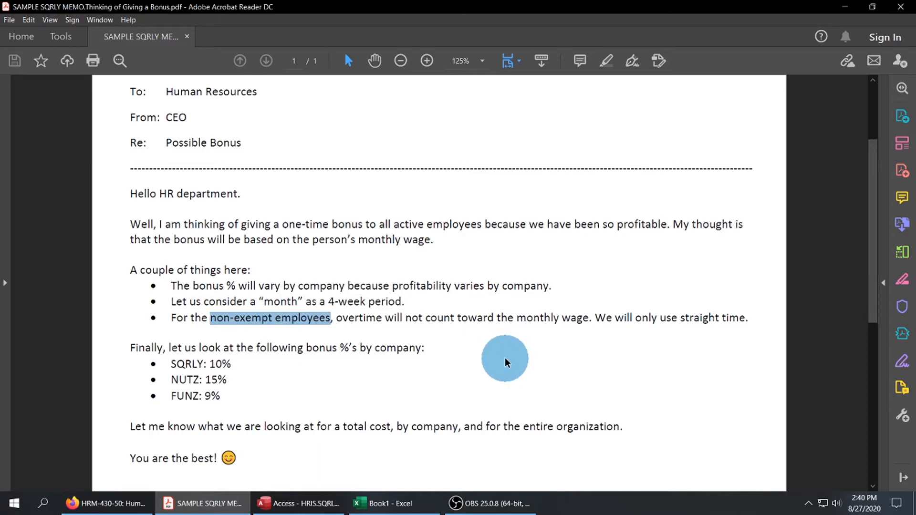
pyautogui.click(442, 342)
pyautogui.moveTo(337, 322); pyautogui.dragTo(565, 321)
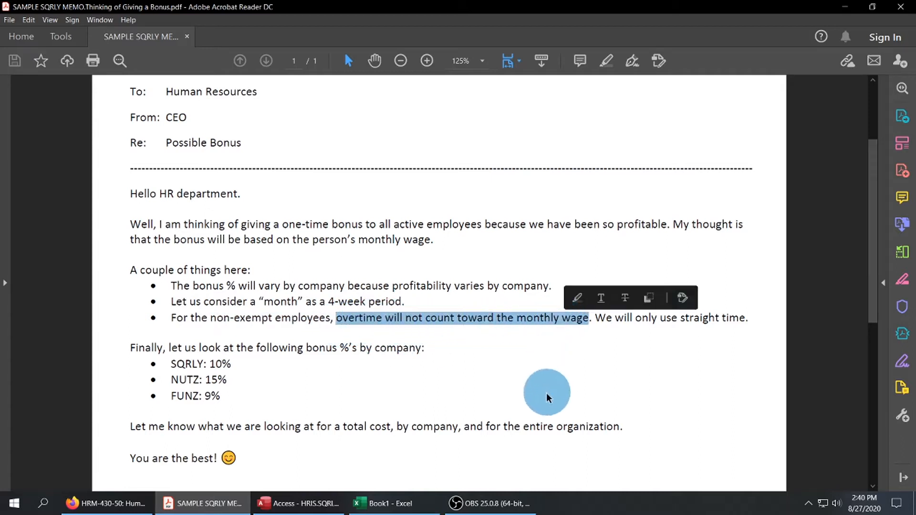
pyautogui.click(534, 381)
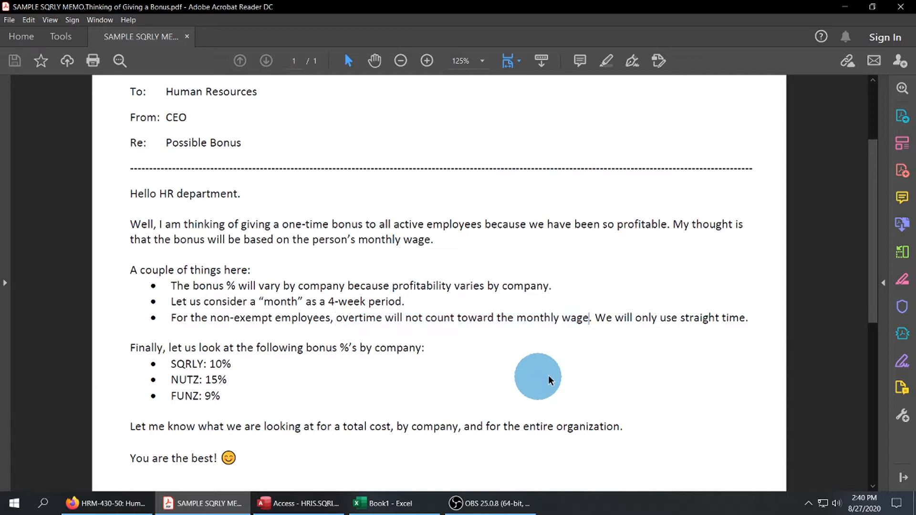
pyautogui.moveTo(635, 319); pyautogui.dragTo(745, 319)
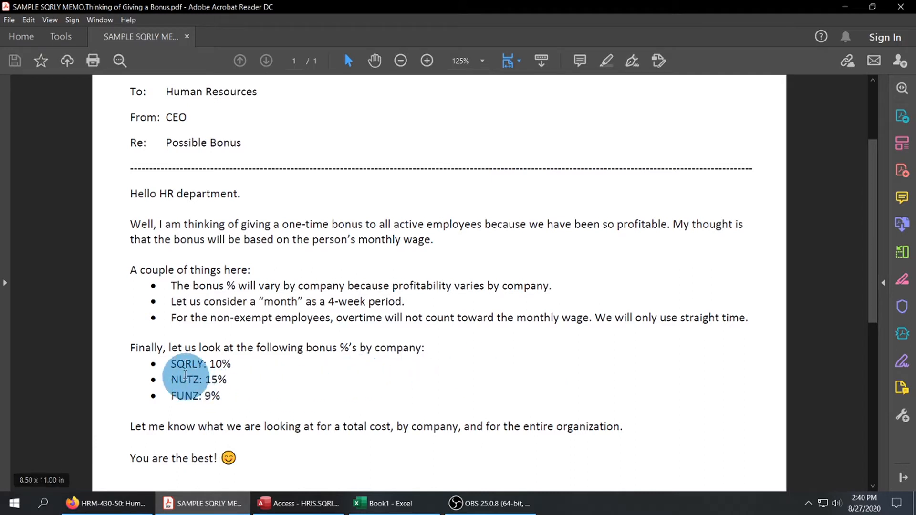
pyautogui.doubleClick(178, 365)
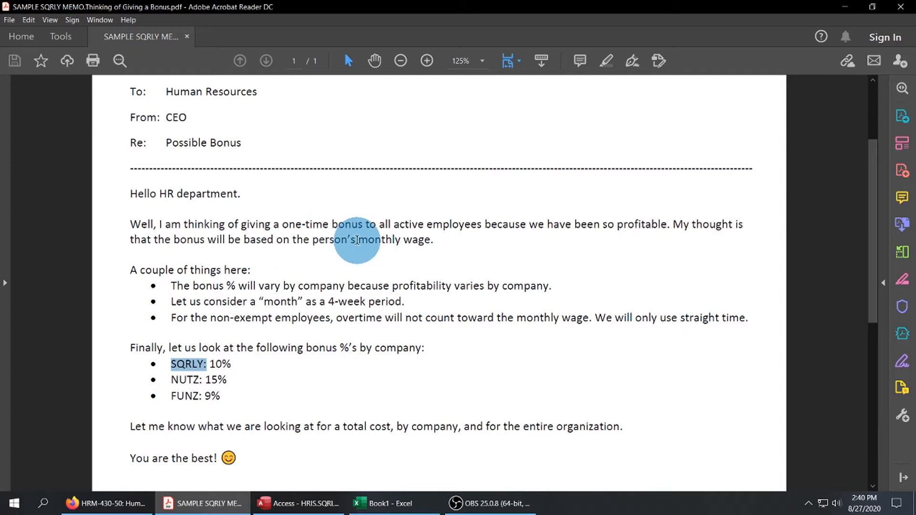
# Review the memo's NUTZ and FUNZ bonus entries and its request for total cost by company and for the entire organization.
pyautogui.doubleClick(186, 380)
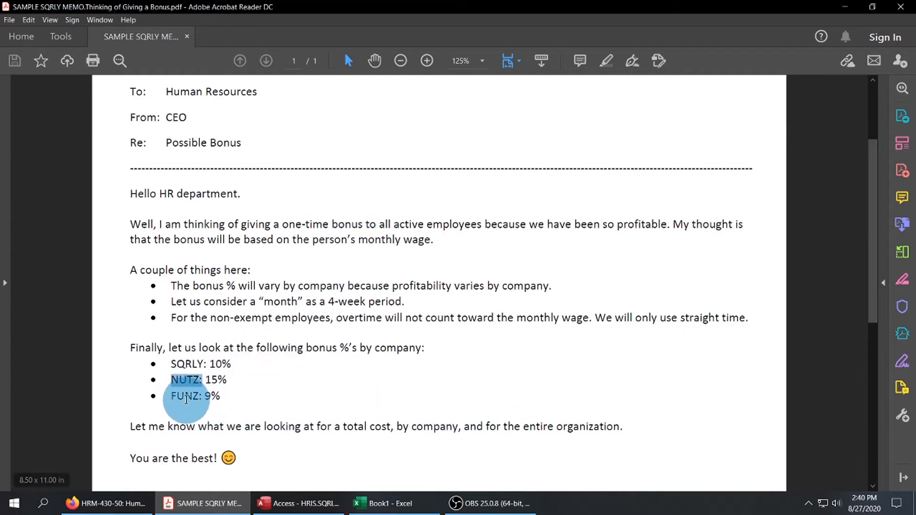
pyautogui.doubleClick(186, 398)
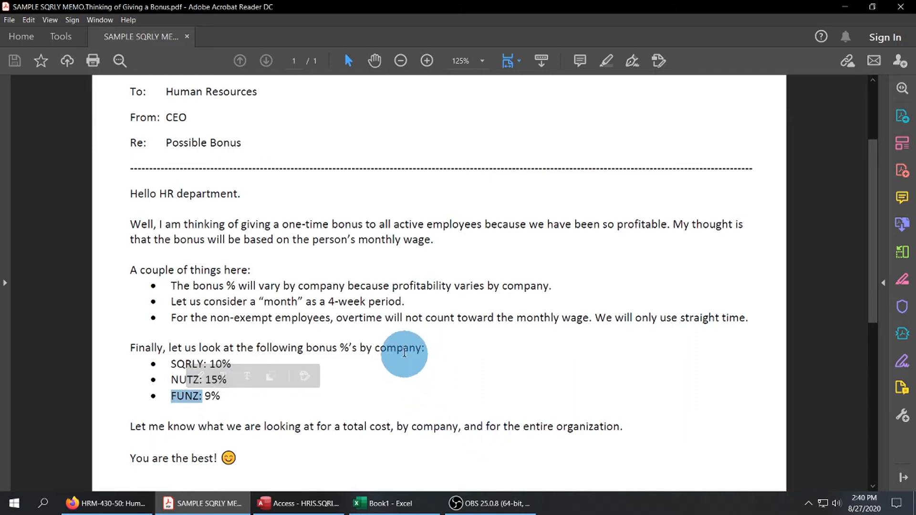
pyautogui.scroll(-1, 478, 352)
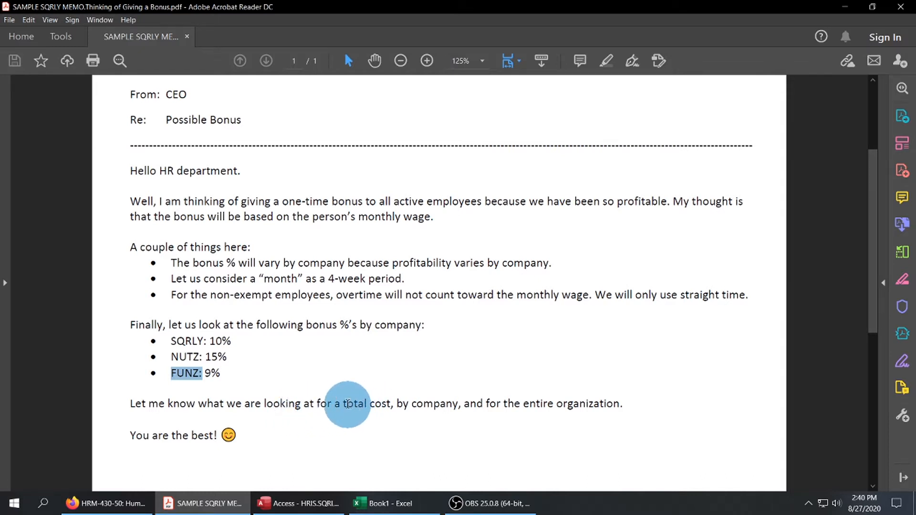
pyautogui.moveTo(344, 404); pyautogui.dragTo(380, 404)
pyautogui.moveTo(401, 402); pyautogui.dragTo(617, 404)
pyautogui.click(502, 410)
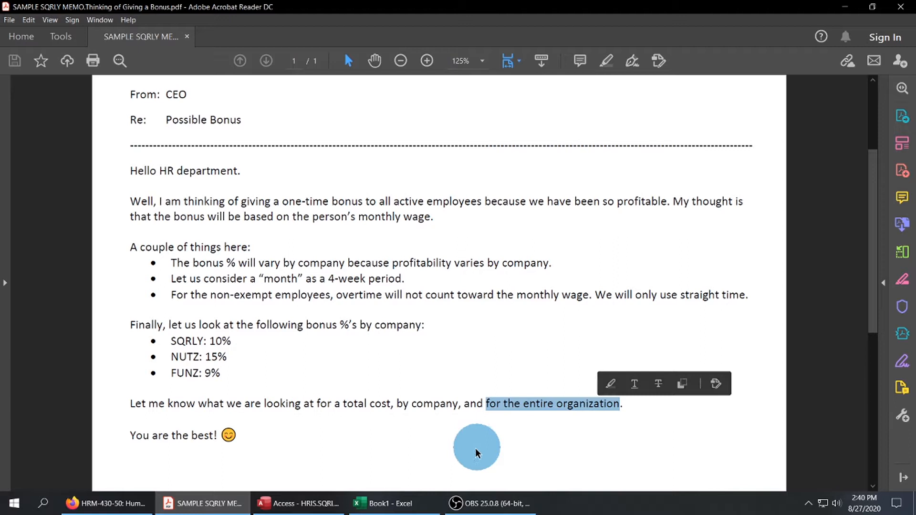
pyautogui.click(530, 290)
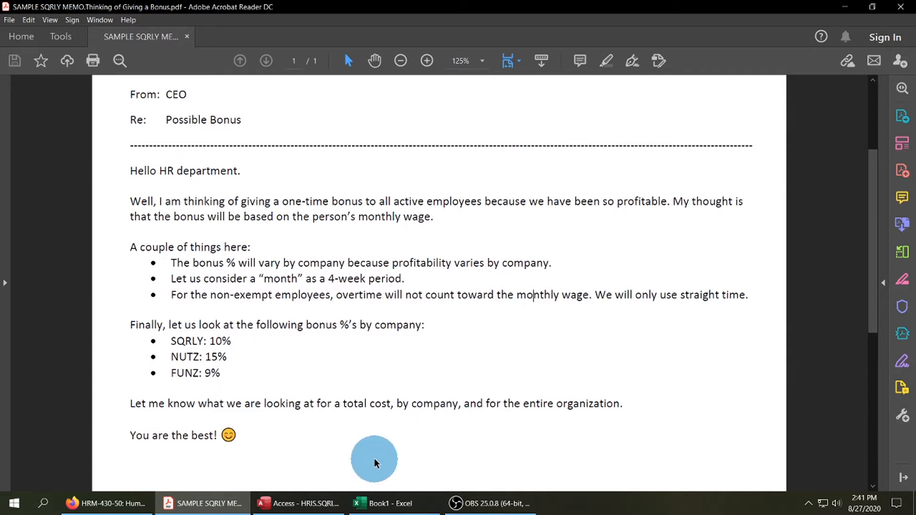
# Switch from the memo to the HRIS database in Access at full size, viewing the second employee record and returning to the first.
pyautogui.click(846, 8)
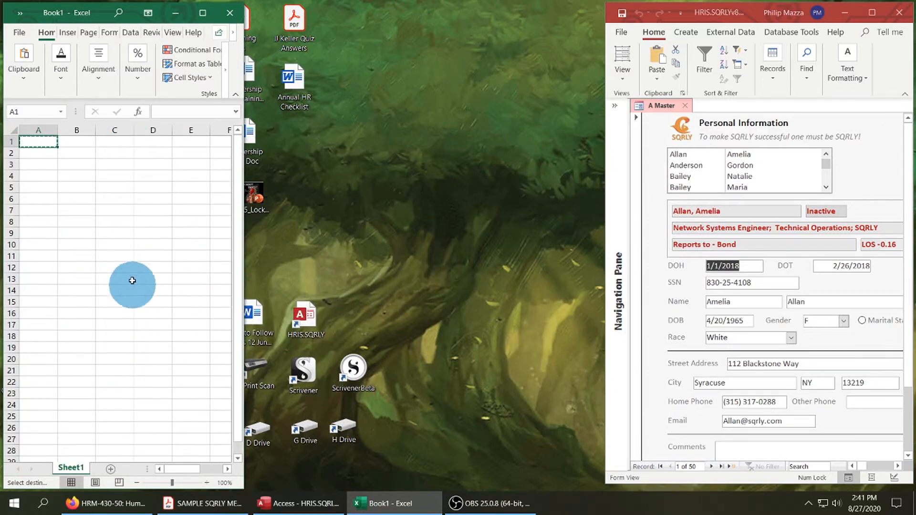
pyautogui.click(873, 13)
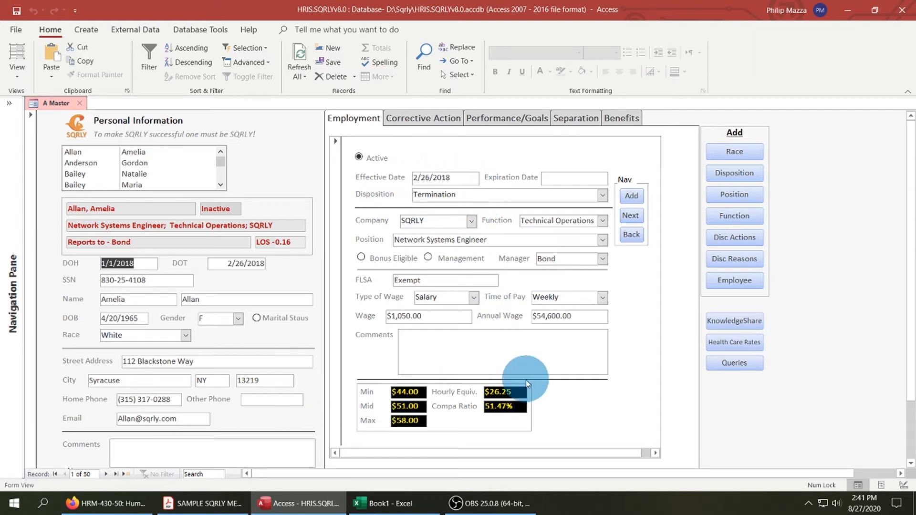
pyautogui.click(106, 474)
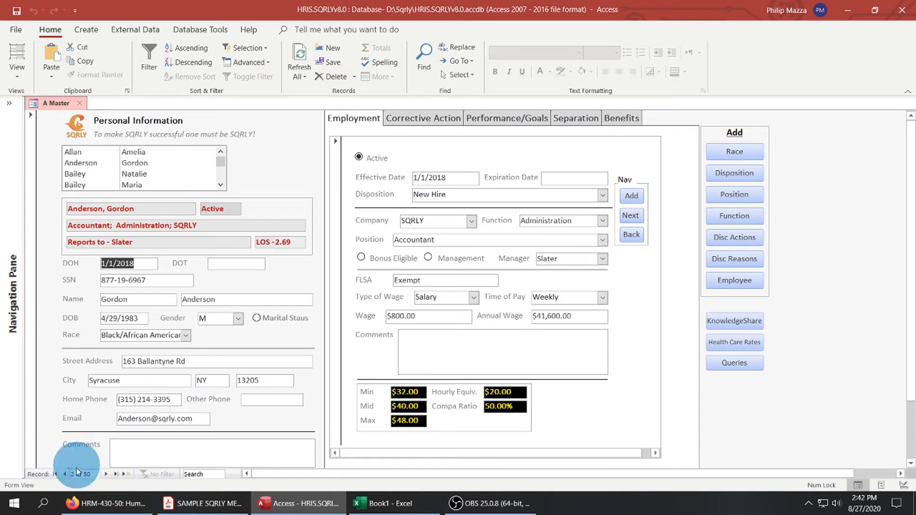
pyautogui.click(64, 475)
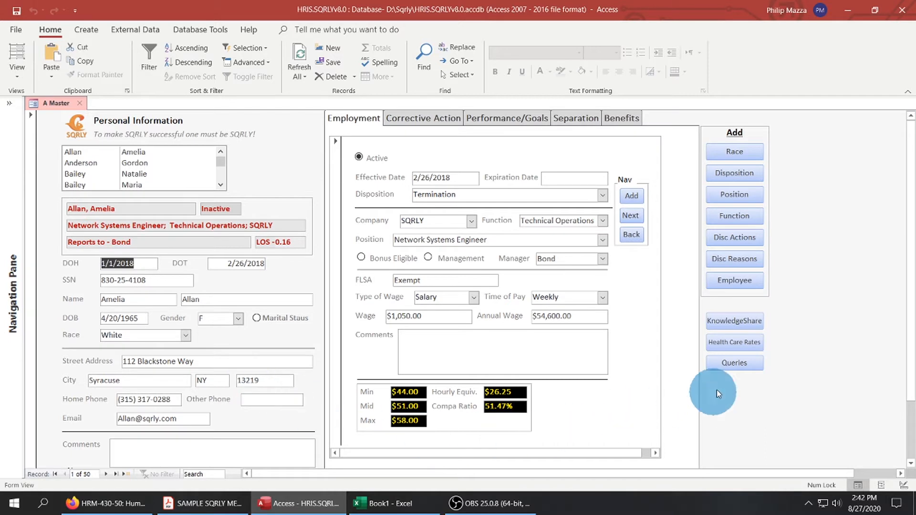
# Open the Query Navigation window, move it aside to look over its active-employee queries, and close it.
pyautogui.click(749, 364)
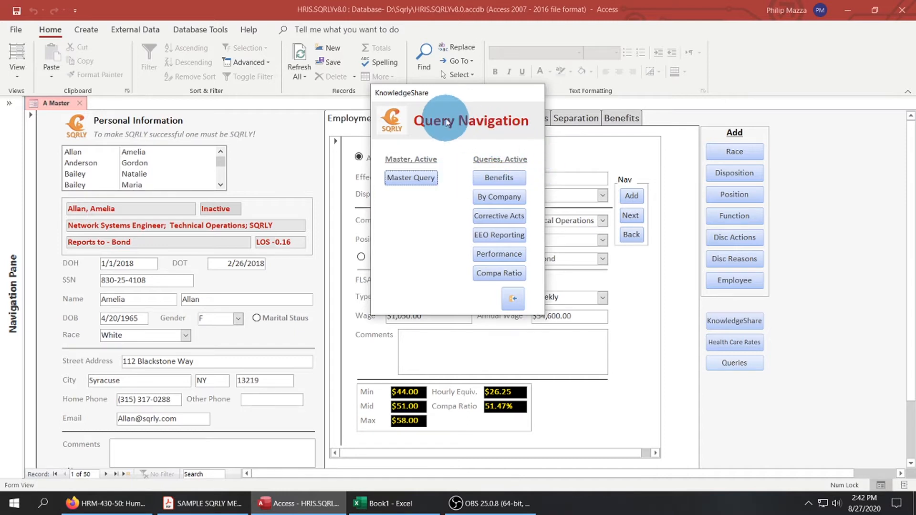
pyautogui.moveTo(436, 97); pyautogui.dragTo(205, 82)
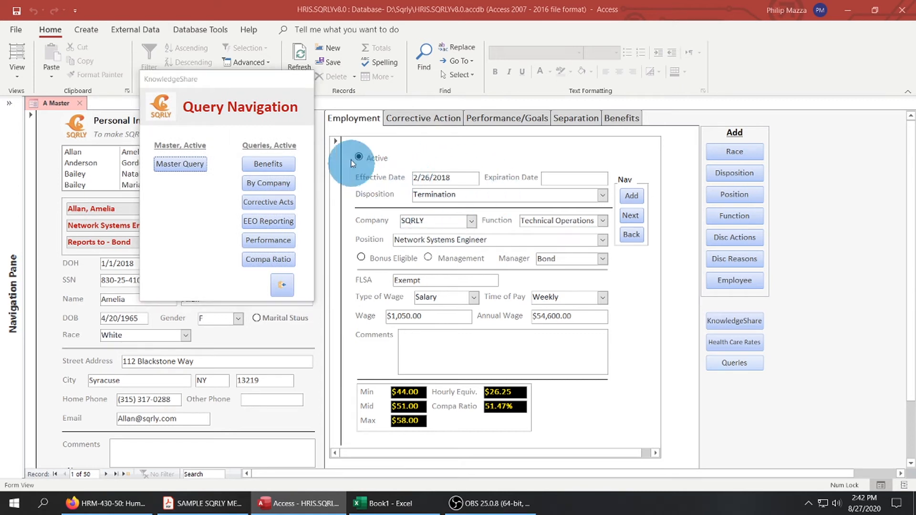
pyautogui.moveTo(250, 87); pyautogui.dragTo(599, 87)
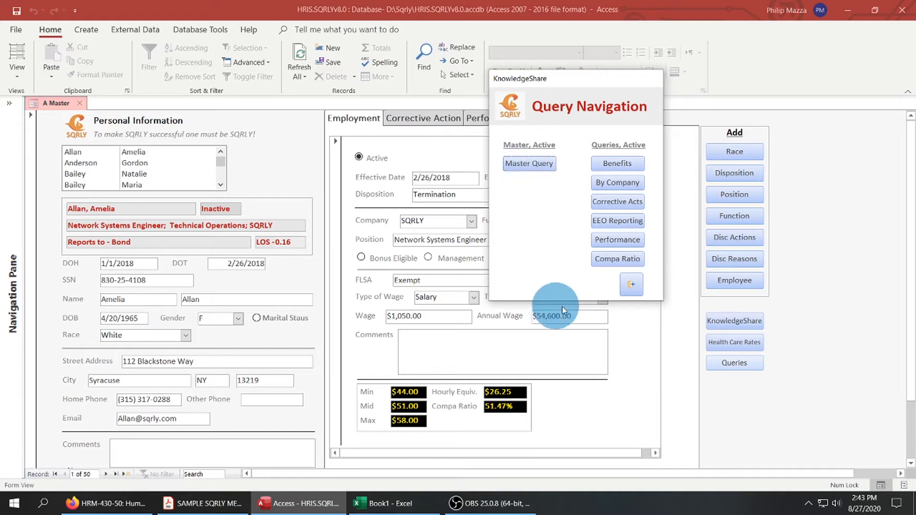
pyautogui.click(632, 287)
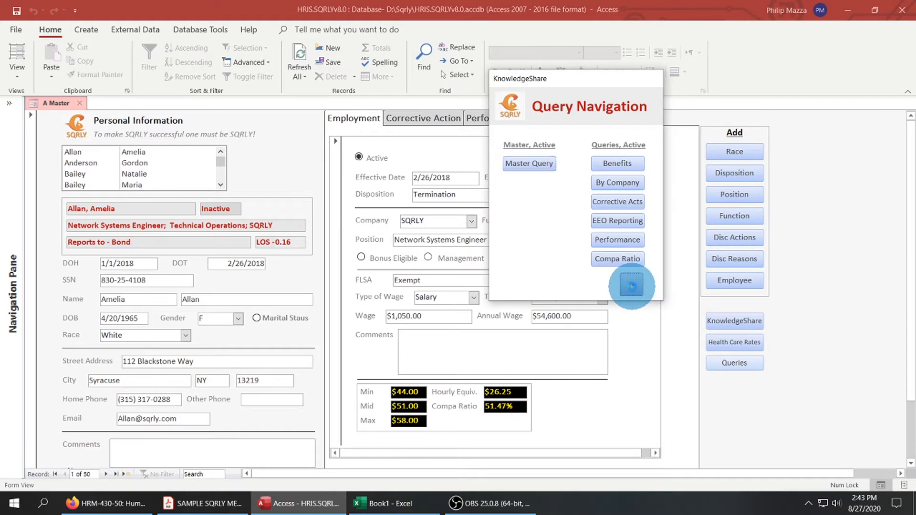
# Expand the list of database objects and open the AQ Master (Active EEs) query in Design View.
pyautogui.click(10, 105)
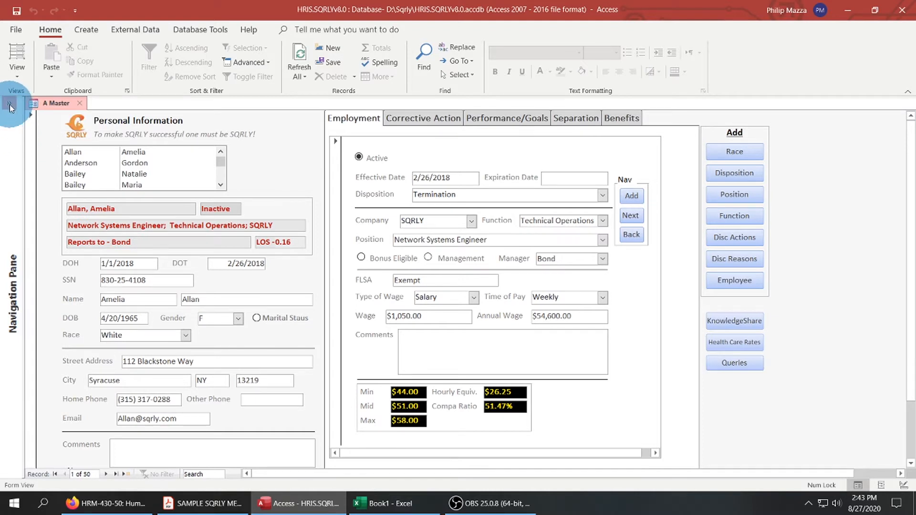
pyautogui.moveTo(159, 202); pyautogui.dragTo(155, 282)
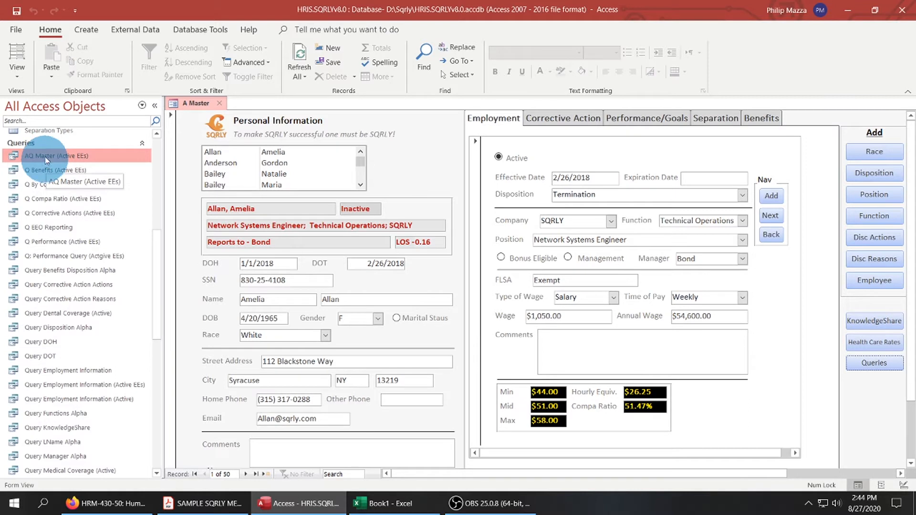
pyautogui.rightClick(111, 156)
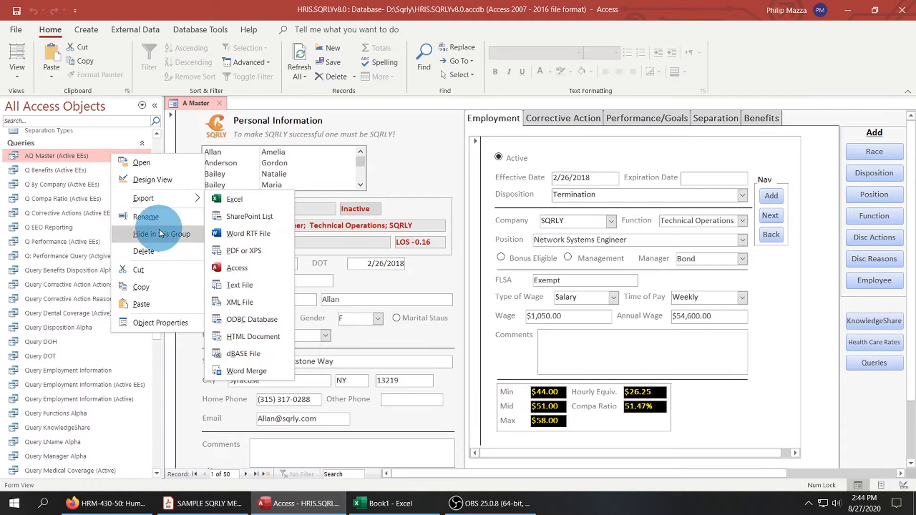
pyautogui.click(144, 181)
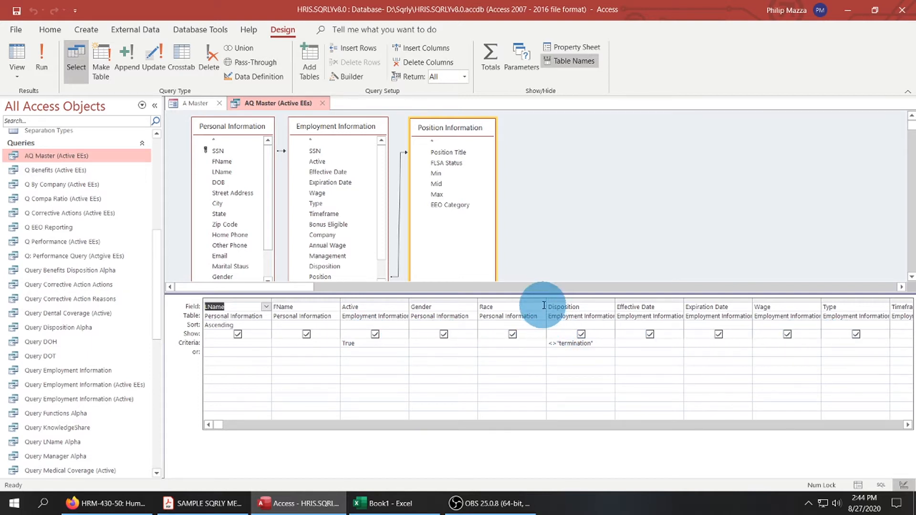
# Enlarge the query design's table area and spread the Position Information and Employment Information tables apart.
pyautogui.moveTo(543, 294); pyautogui.dragTo(542, 333)
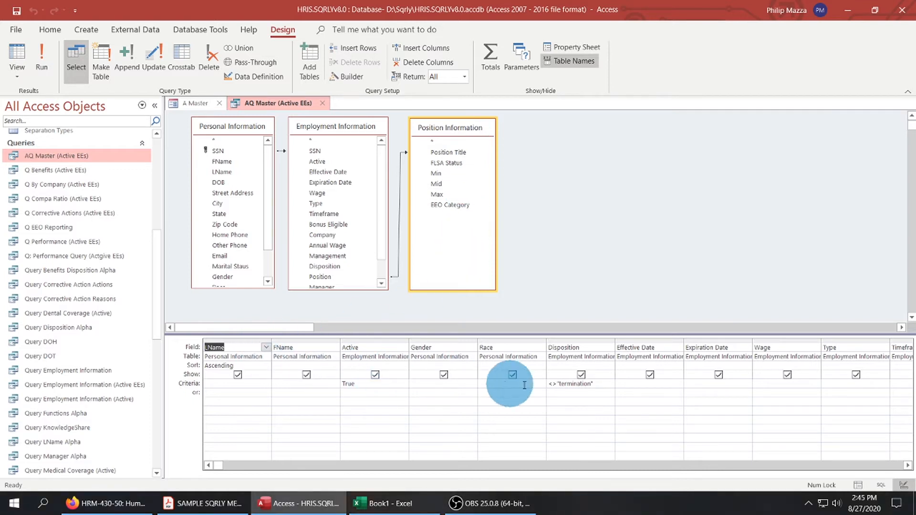
pyautogui.moveTo(454, 129); pyautogui.dragTo(626, 142)
pyautogui.moveTo(344, 131); pyautogui.dragTo(426, 127)
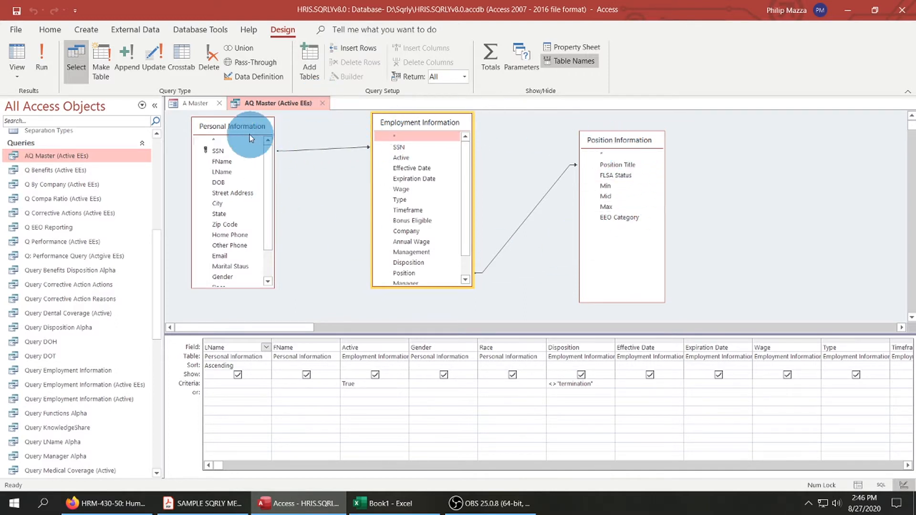
# Check the A Master form, run the AQ Master (Active EEs) query, and close it with its design changes saved.
pyautogui.click(194, 104)
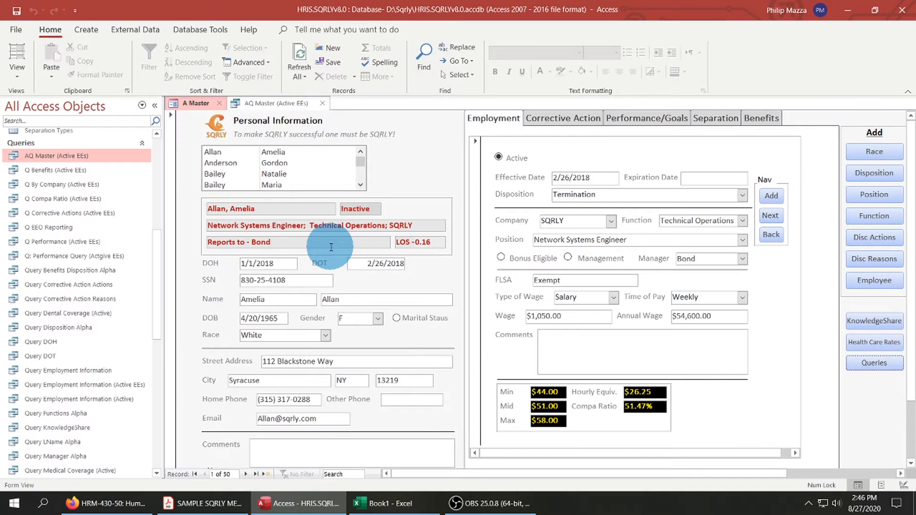
pyautogui.click(265, 103)
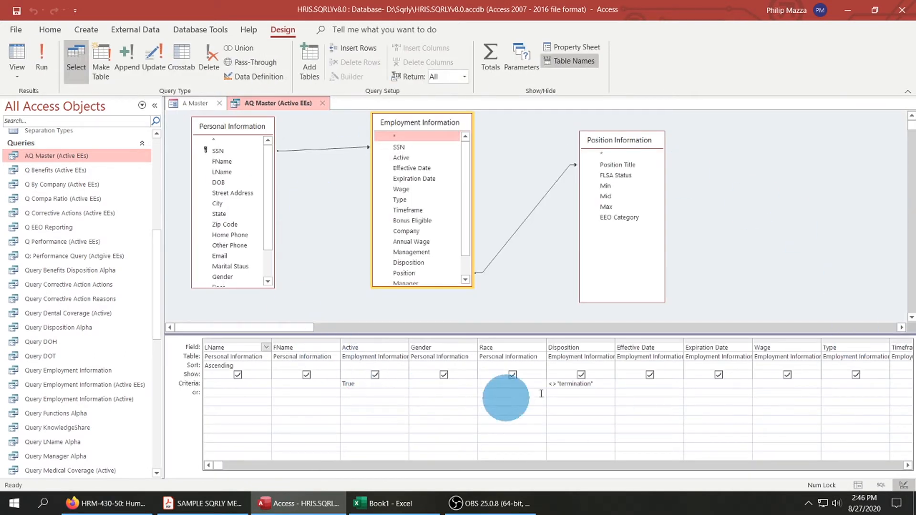
pyautogui.click(42, 58)
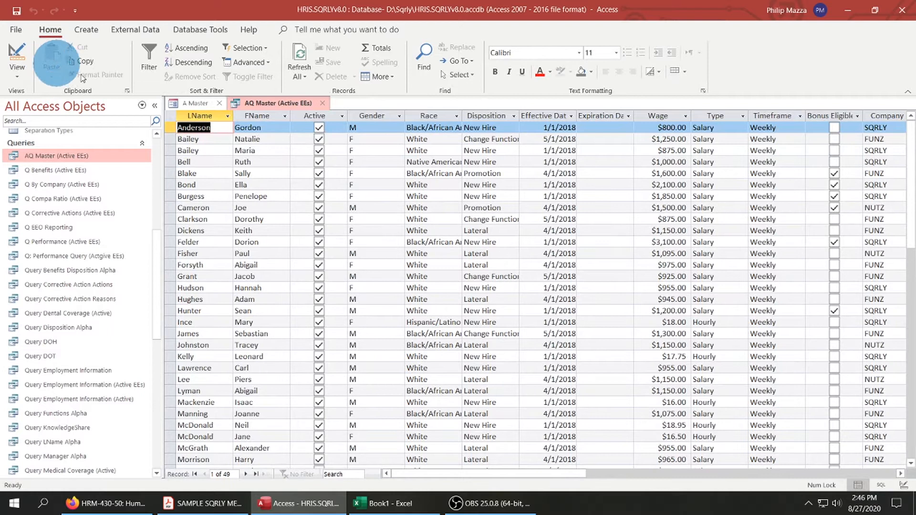
pyautogui.click(323, 103)
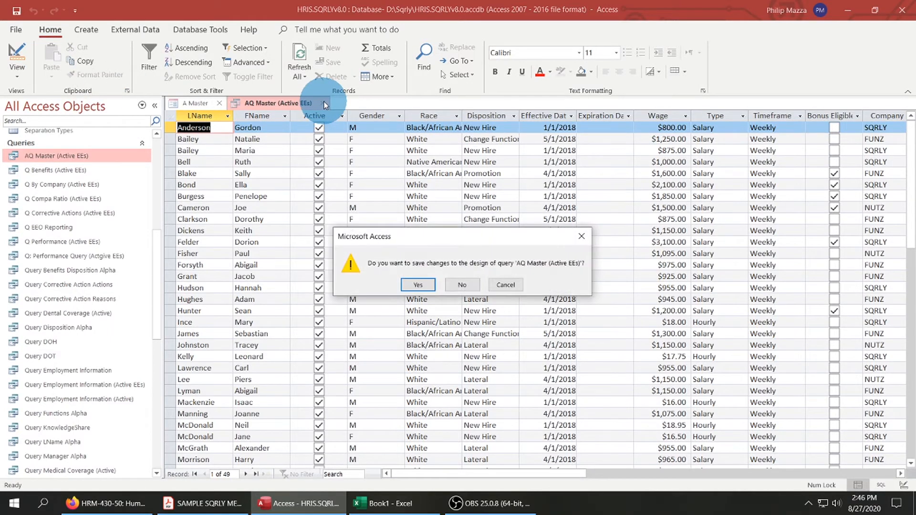
pyautogui.click(418, 285)
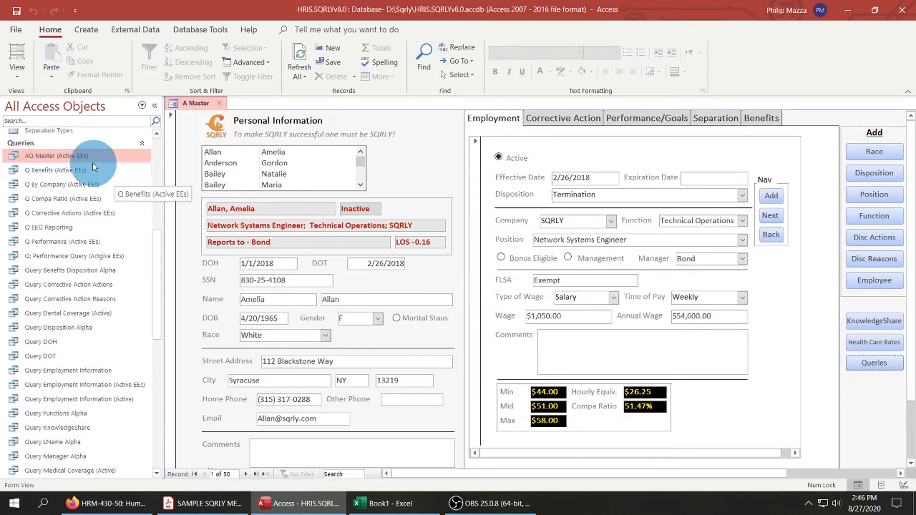
# Open the AQ Master (Active EEs) query as a datasheet and collapse the object list to view the active-employee columns.
pyautogui.rightClick(82, 159)
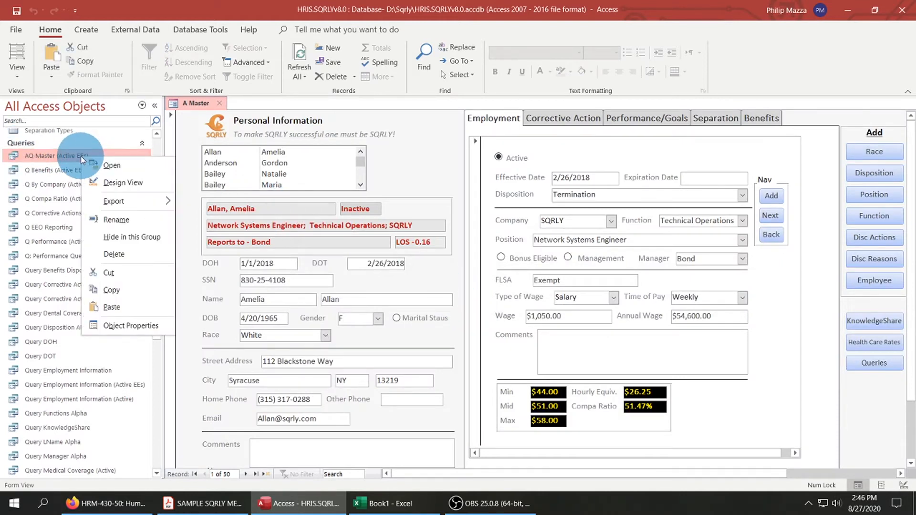
pyautogui.click(108, 165)
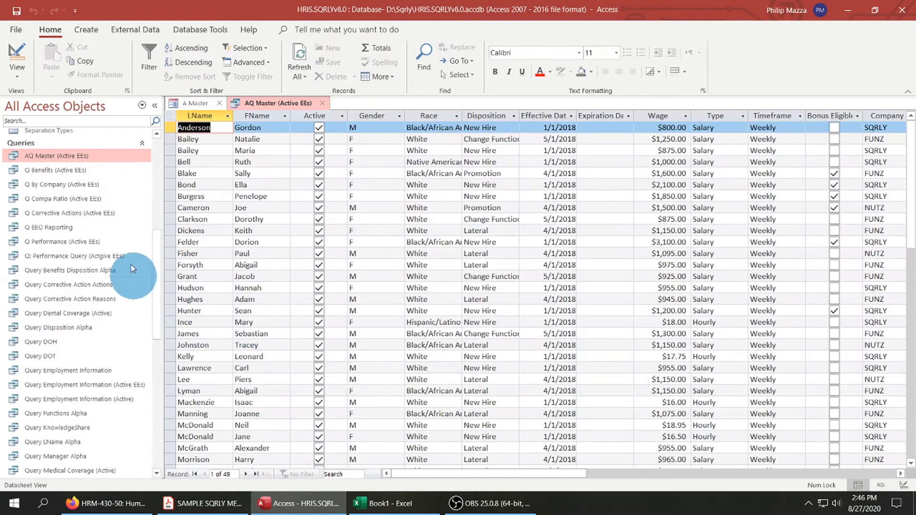
pyautogui.click(153, 107)
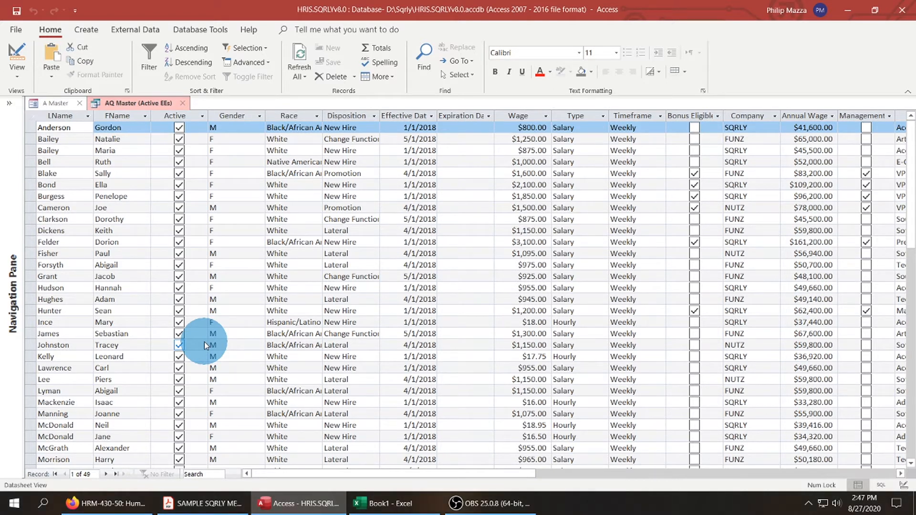
# Inspect the query's Active and Disposition criteria in Design View, and close the query.
pyautogui.rightClick(142, 105)
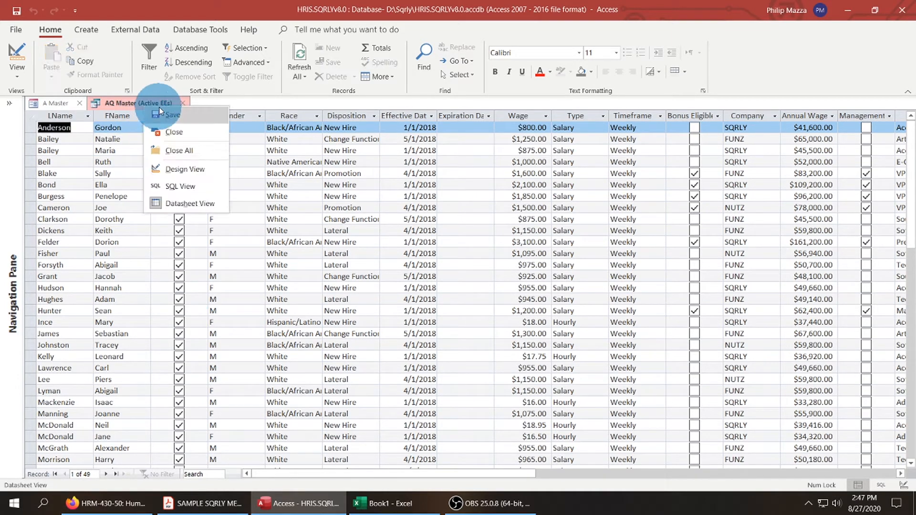
pyautogui.click(174, 170)
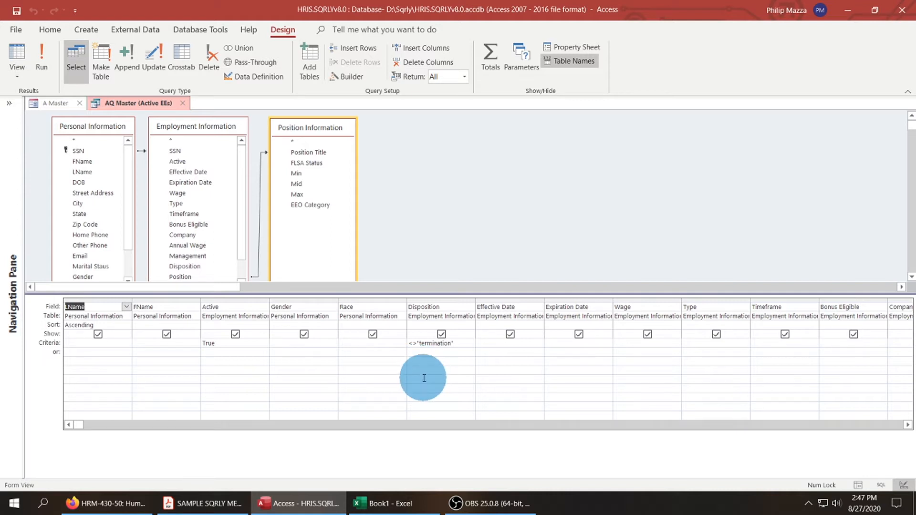
pyautogui.rightClick(142, 106)
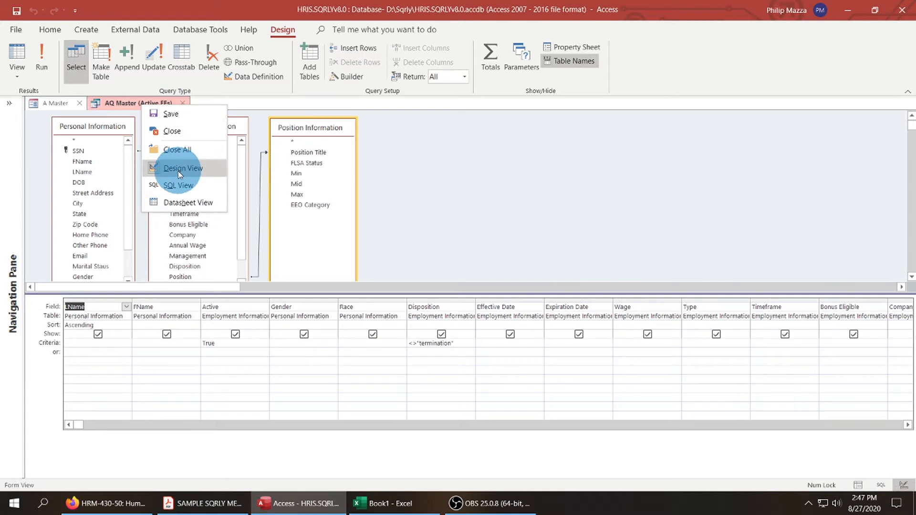
pyautogui.click(185, 102)
# Reopen the AQ Master (Active EEs) datasheet at full width and examine the hourly wage in the first hourly Accounting Clerk record.
pyautogui.click(10, 103)
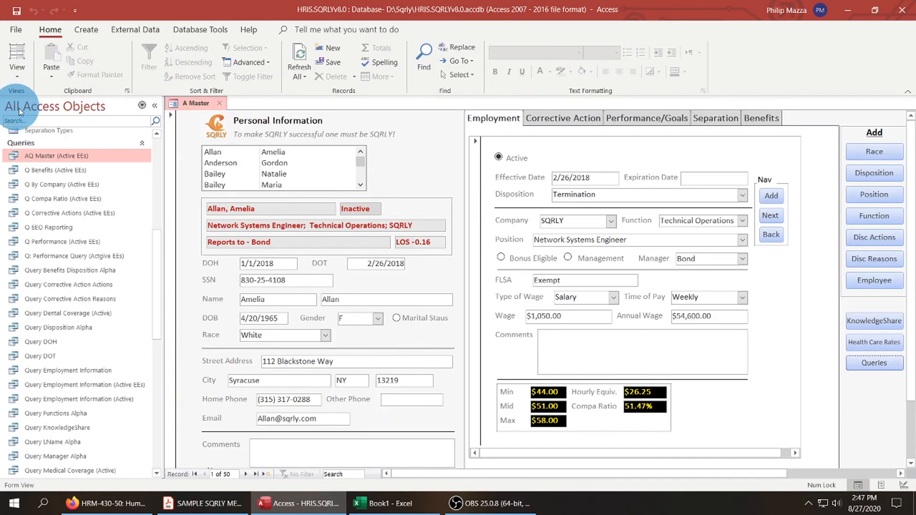
pyautogui.rightClick(56, 153)
pyautogui.click(86, 165)
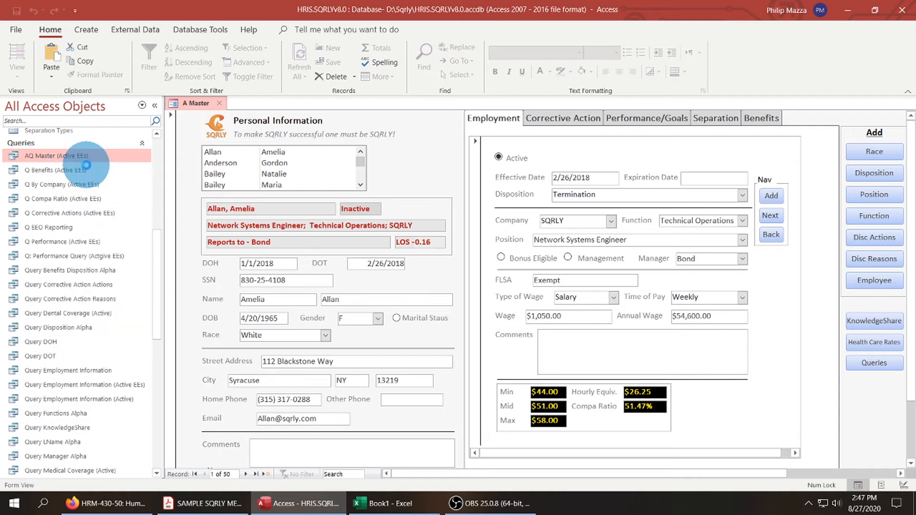
pyautogui.click(154, 105)
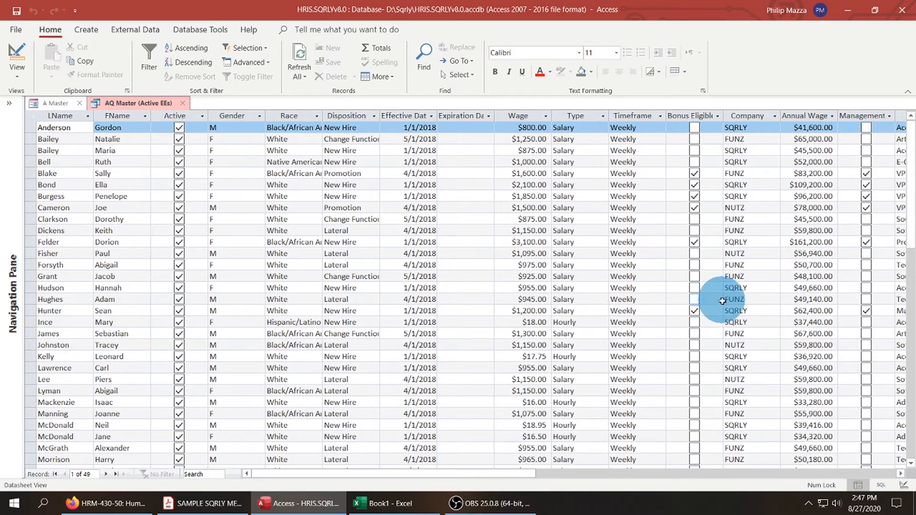
pyautogui.moveTo(502, 479); pyautogui.dragTo(555, 479)
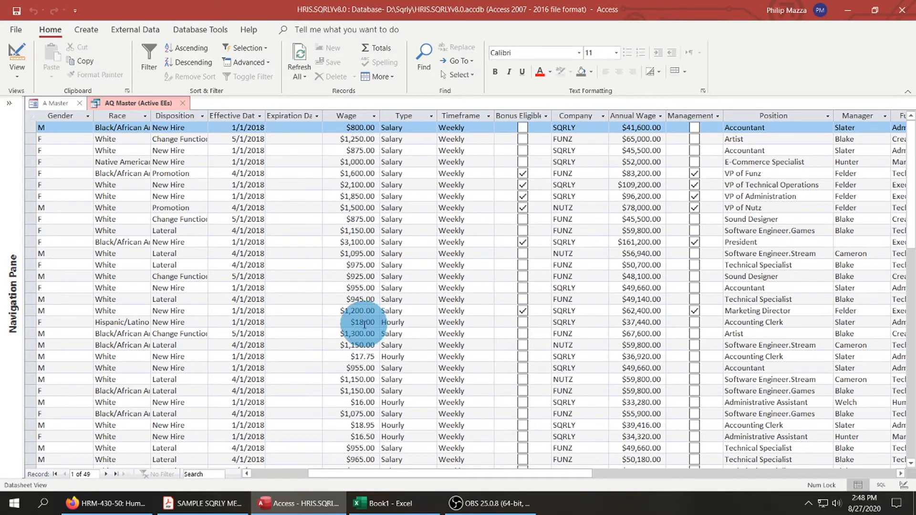
pyautogui.moveTo(351, 322); pyautogui.dragTo(374, 322)
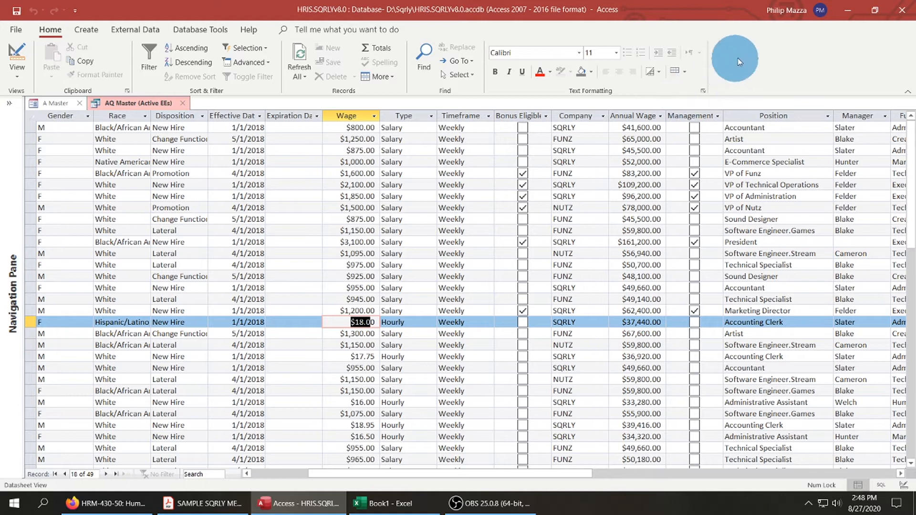
# Examine the Annual Wage column and the remaining columns of the active-employee datasheet, and return to the employee name columns.
pyautogui.click(635, 127)
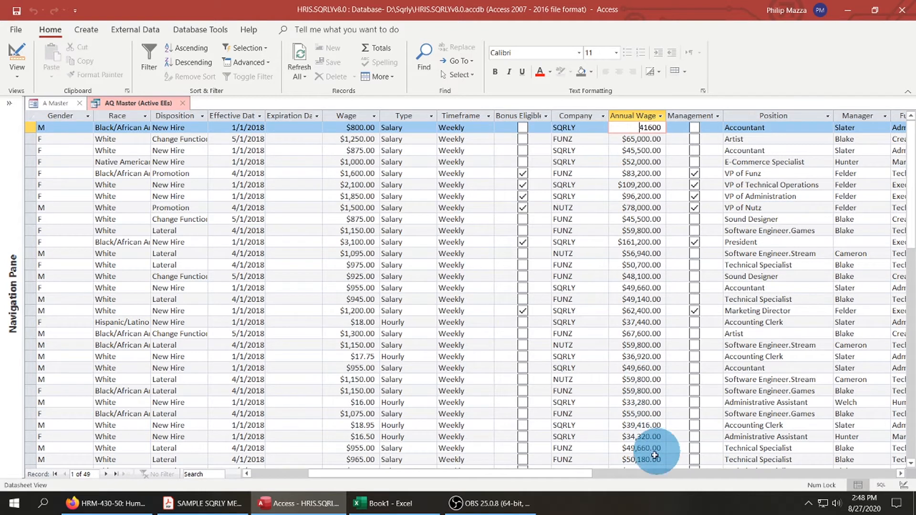
pyautogui.moveTo(583, 471); pyautogui.dragTo(644, 473)
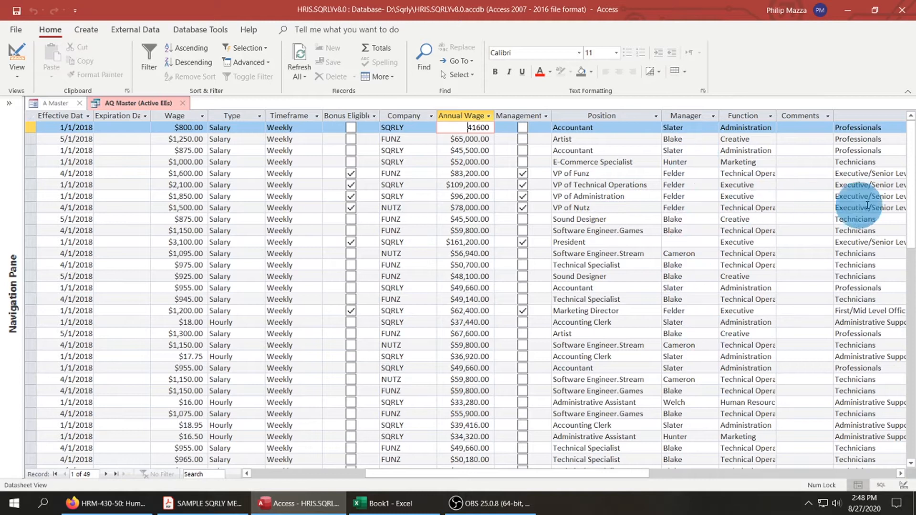
pyautogui.moveTo(628, 477); pyautogui.dragTo(491, 474)
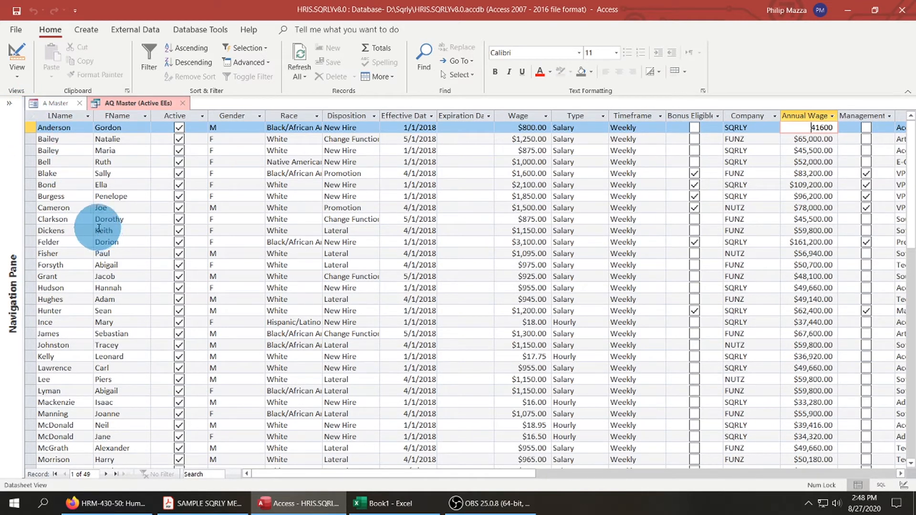
# Copy all records of the query datasheet and paste them into Excel workbook Book1 at cell A1, matching the destination formatting.
pyautogui.click(32, 117)
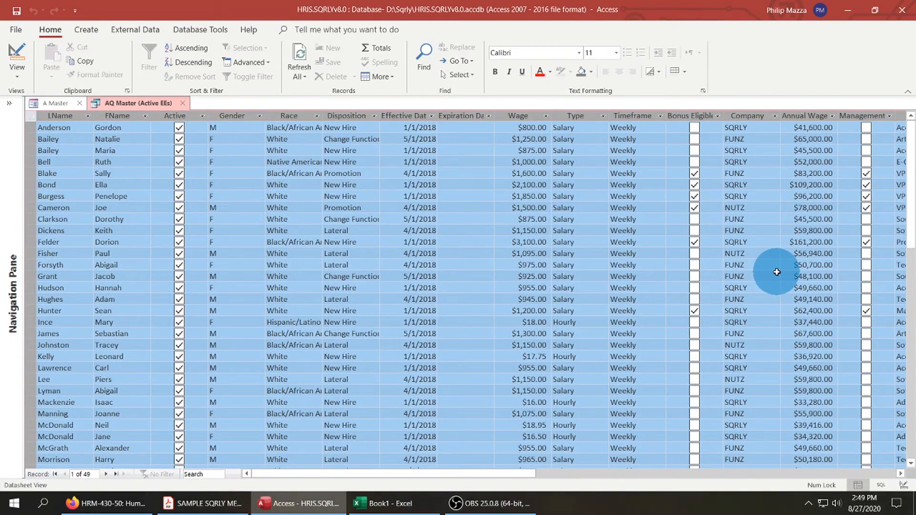
pyautogui.rightClick(474, 174)
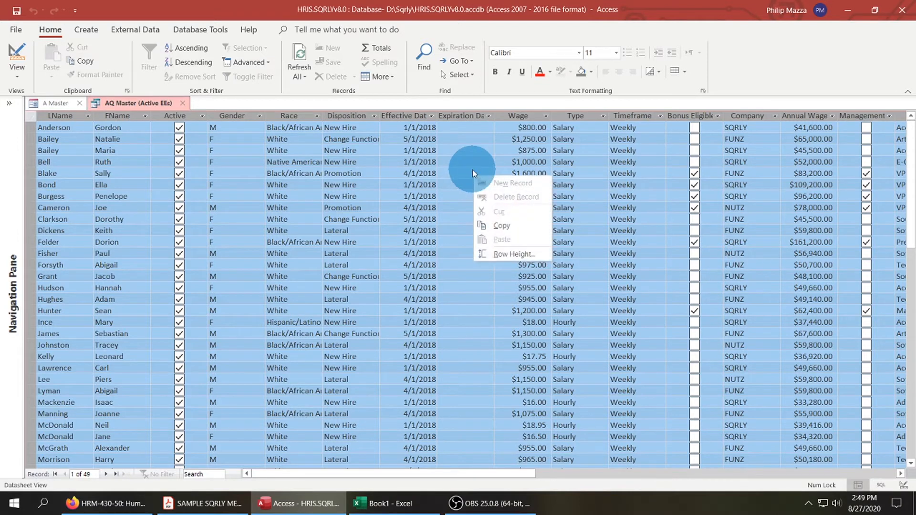
pyautogui.click(501, 226)
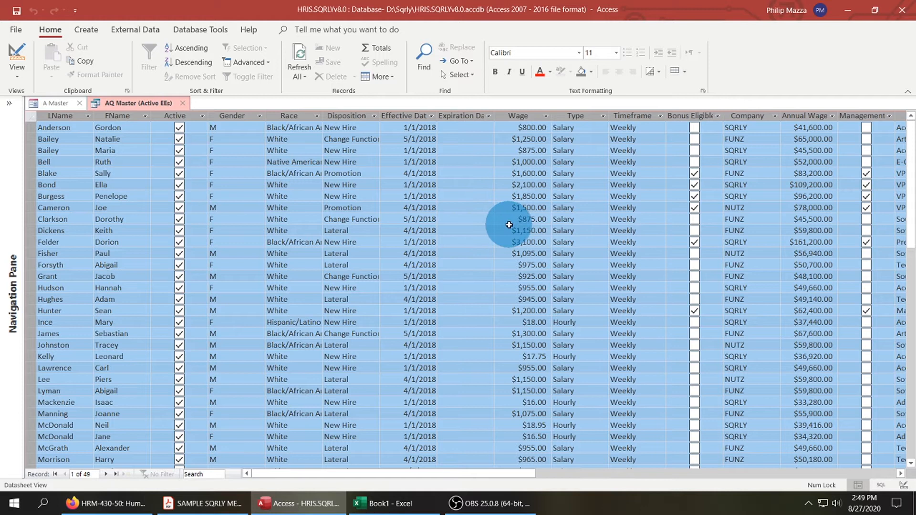
pyautogui.click(408, 506)
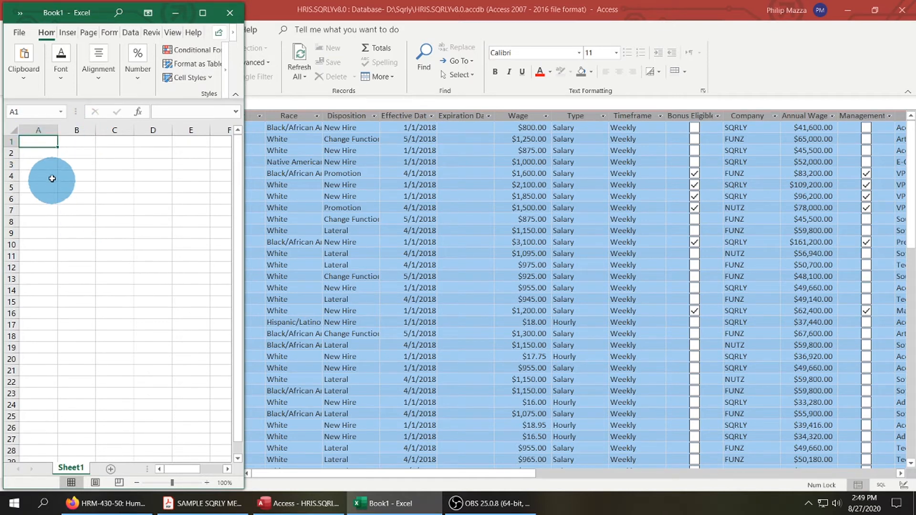
pyautogui.rightClick(42, 143)
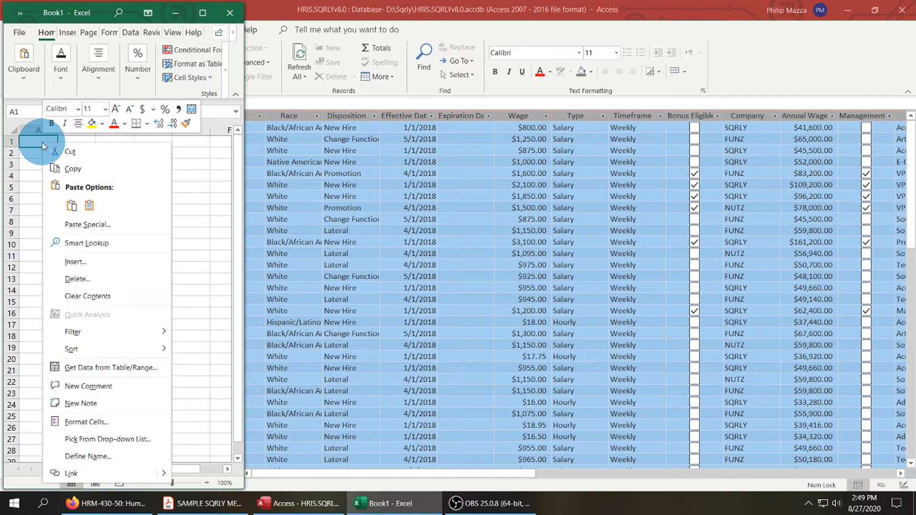
pyautogui.click(90, 206)
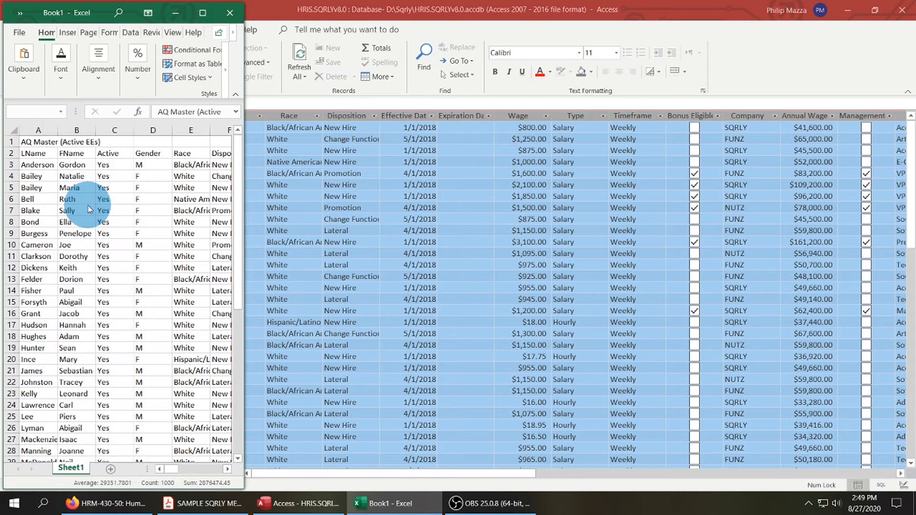
pyautogui.click(89, 206)
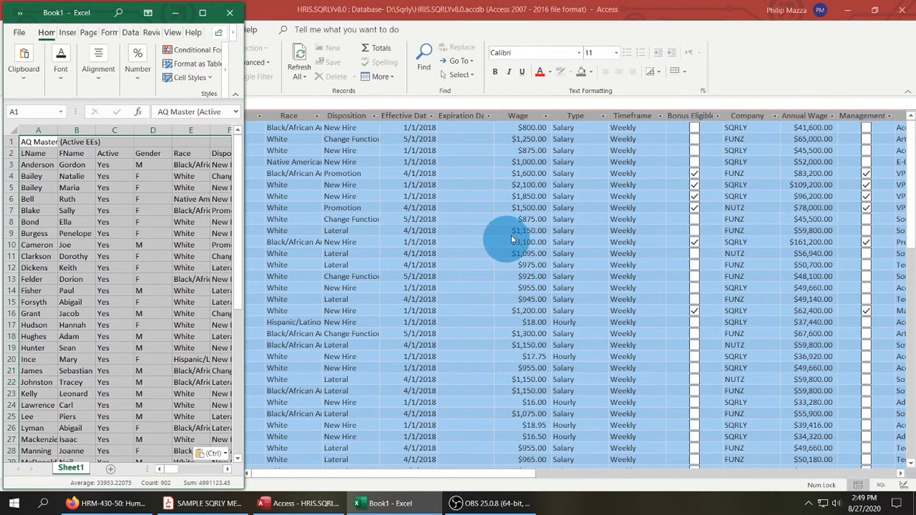
# Close the AQ Master (Active EEs) query in Access, minimize Access, and show Excel's Book1 at full screen with the pasted range deselected.
pyautogui.click(177, 14)
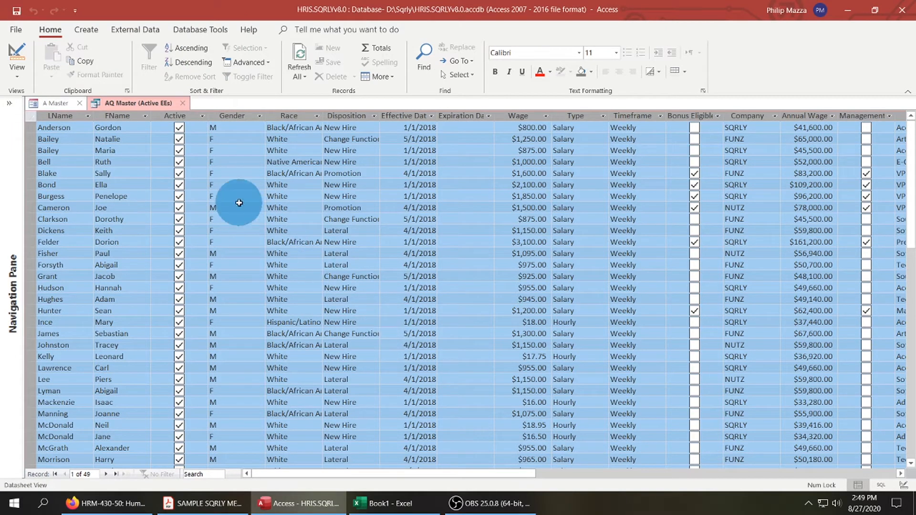
pyautogui.click(181, 104)
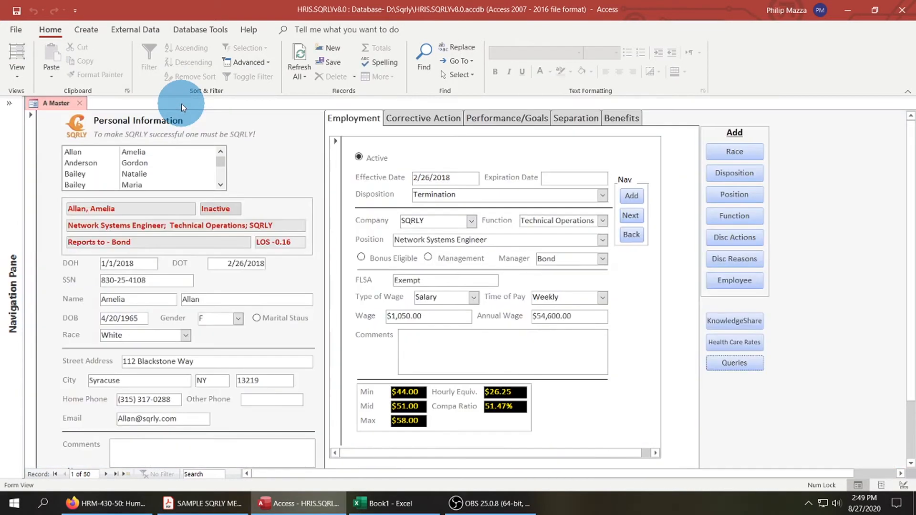
pyautogui.click(848, 11)
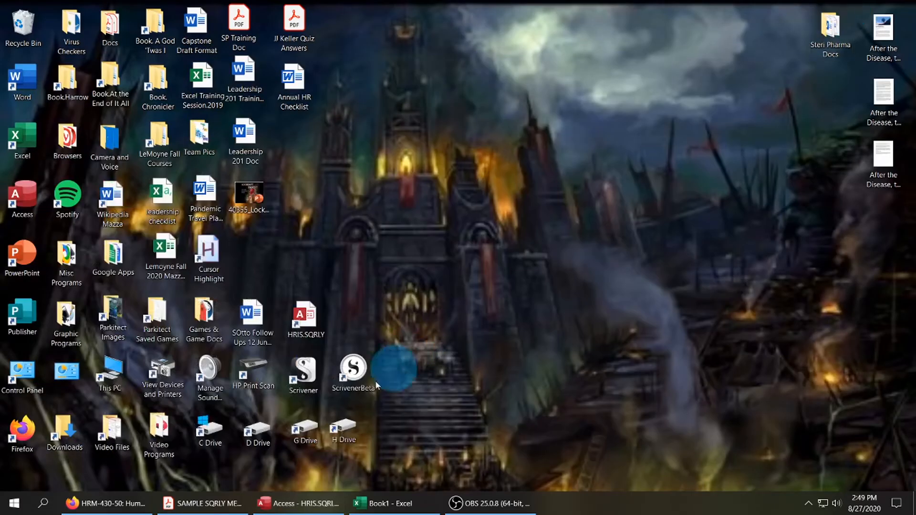
pyautogui.click(373, 504)
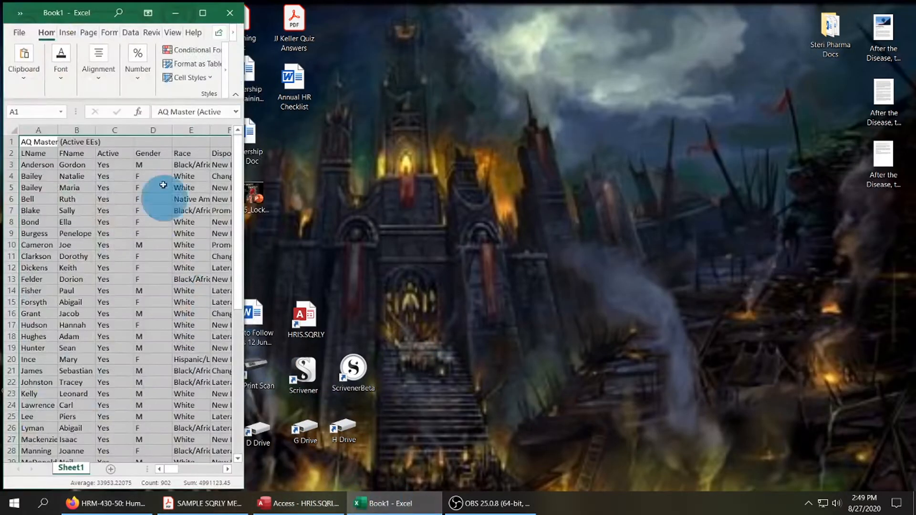
pyautogui.click(204, 13)
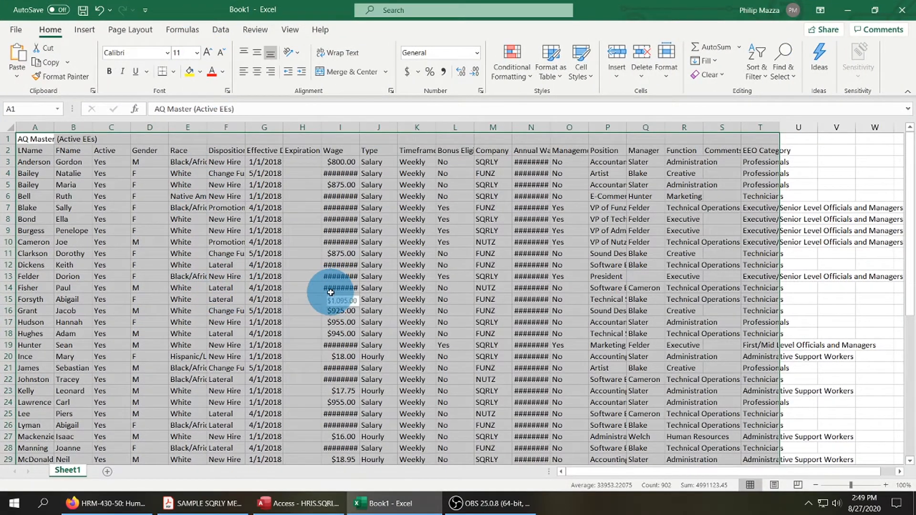
pyautogui.click(671, 137)
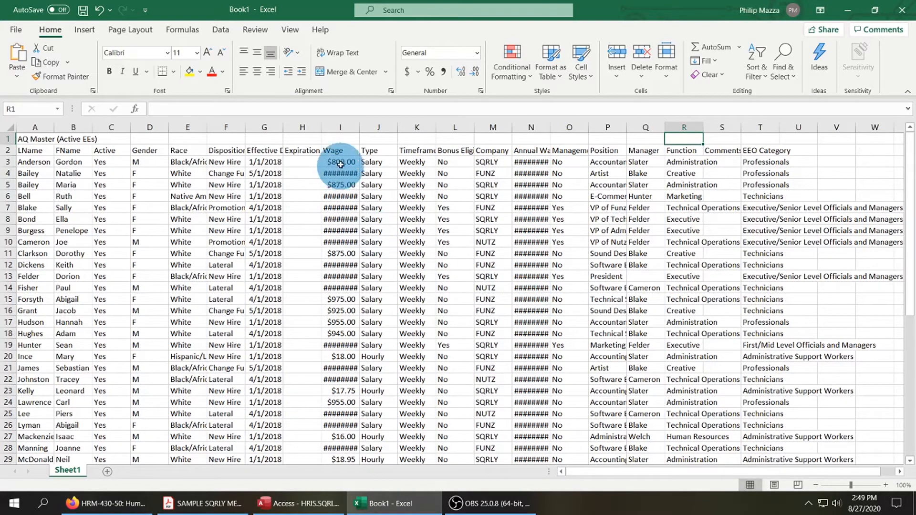
# Widen the Wage, Annual Wage, Disposition, Bonus Eligible and Timeframe columns so their contents show in full.
pyautogui.moveTo(360, 129); pyautogui.dragTo(371, 128)
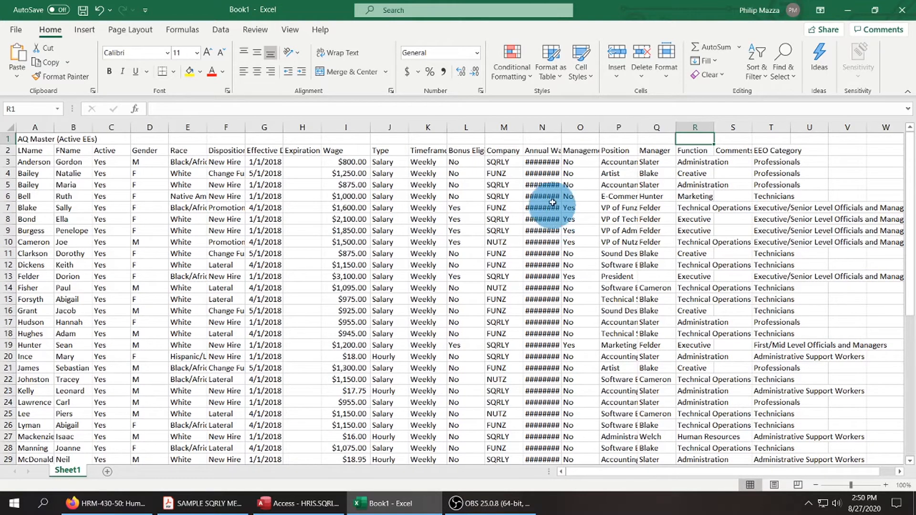
pyautogui.doubleClick(562, 126)
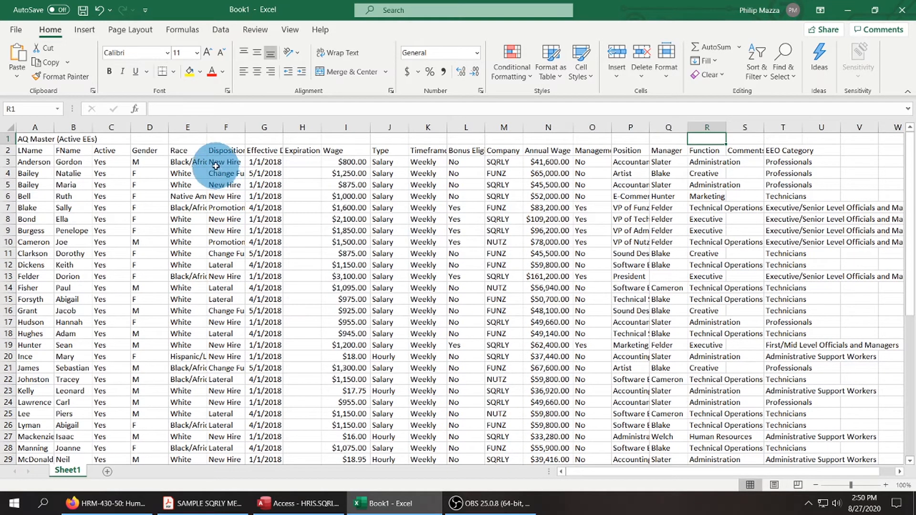
pyautogui.doubleClick(246, 129)
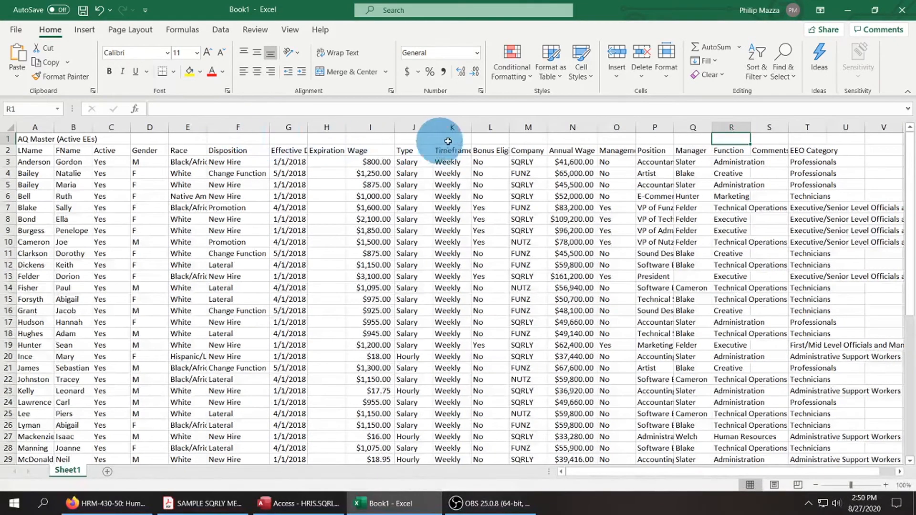
pyautogui.doubleClick(510, 126)
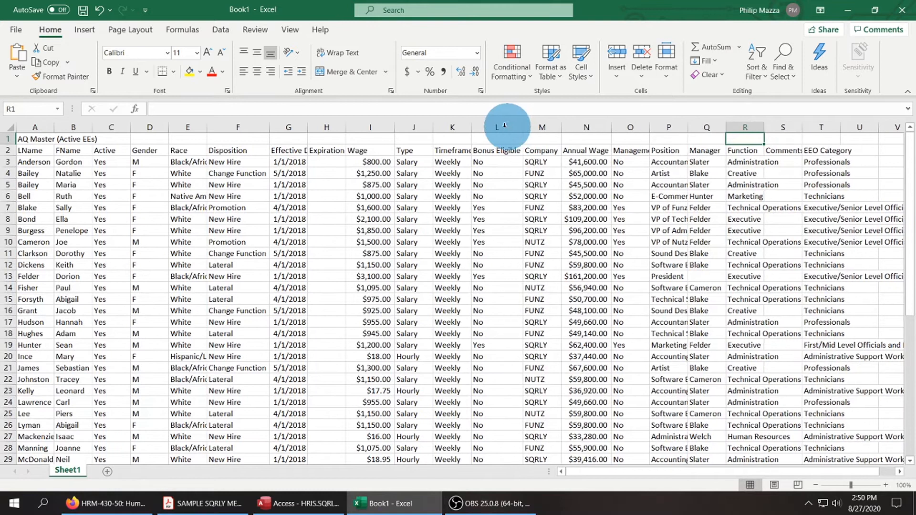
pyautogui.doubleClick(474, 127)
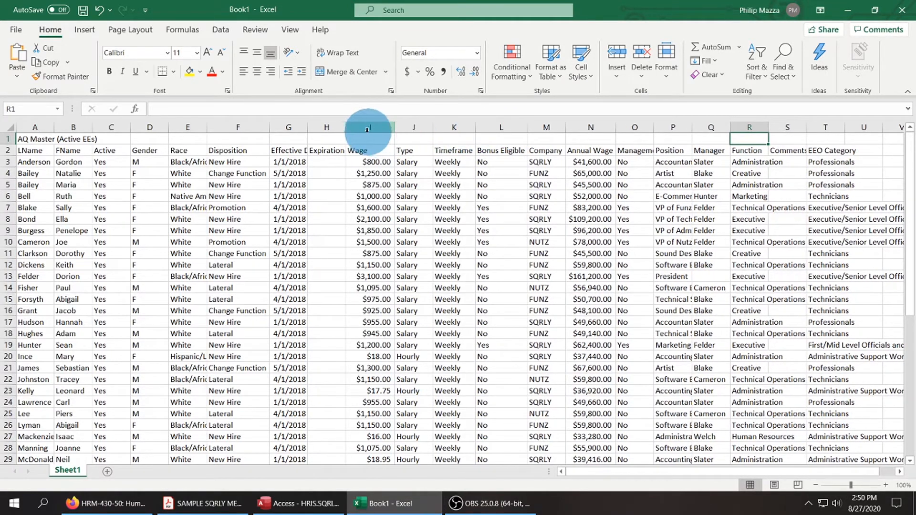
# Widen the Race column moderately and shrink the empty Expiration Date column to a narrow strip.
pyautogui.doubleClick(206, 127)
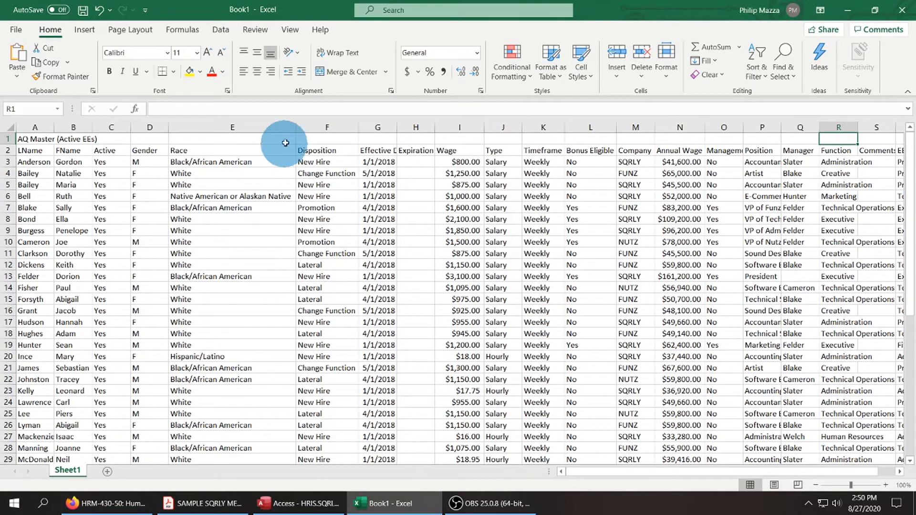
pyautogui.moveTo(295, 127); pyautogui.dragTo(223, 125)
pyautogui.moveTo(358, 126); pyautogui.dragTo(336, 126)
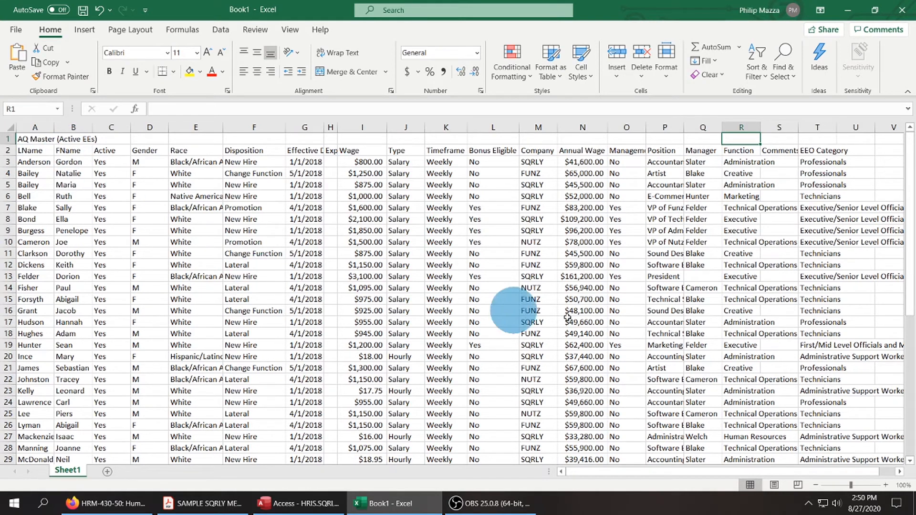
# Delete the AQ Master (Active EEs) title row so the column headers occupy row 1.
pyautogui.click(7, 139)
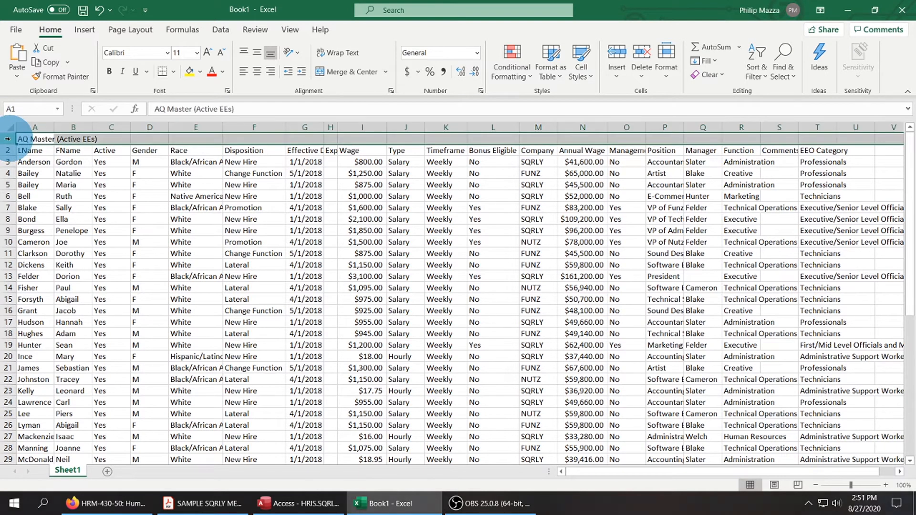
pyautogui.rightClick(7, 139)
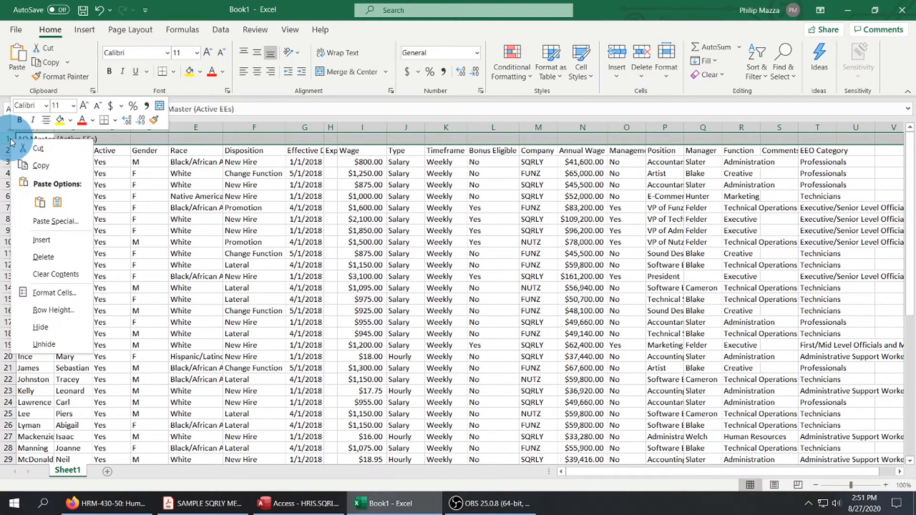
pyautogui.click(52, 256)
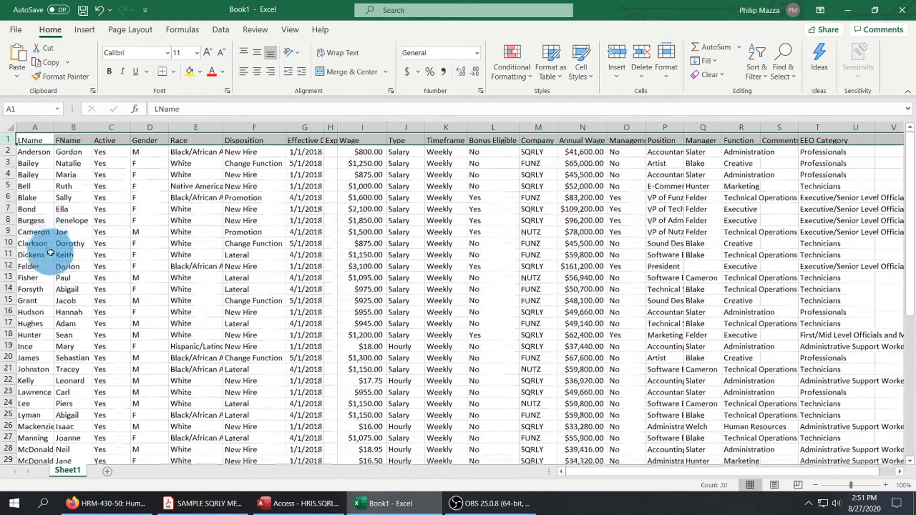
pyautogui.click(304, 323)
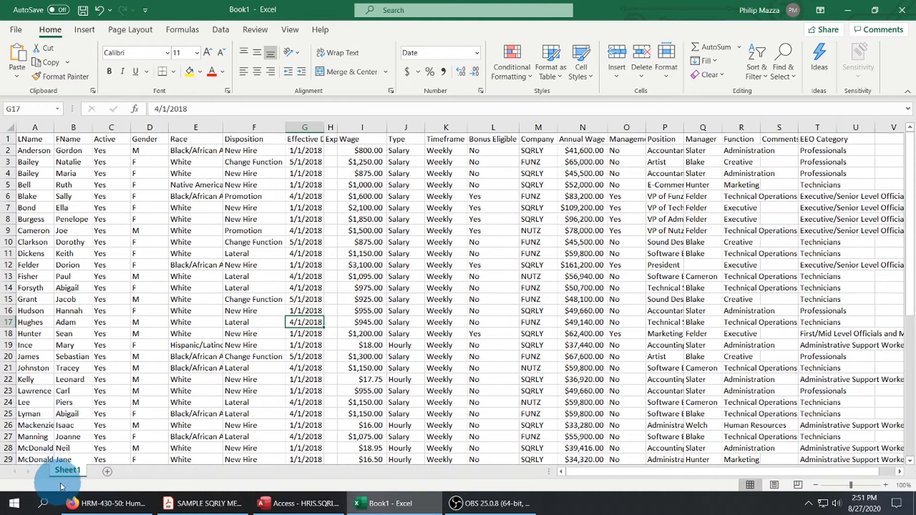
# Rename the Sheet1 worksheet as Base Data.
pyautogui.rightClick(73, 471)
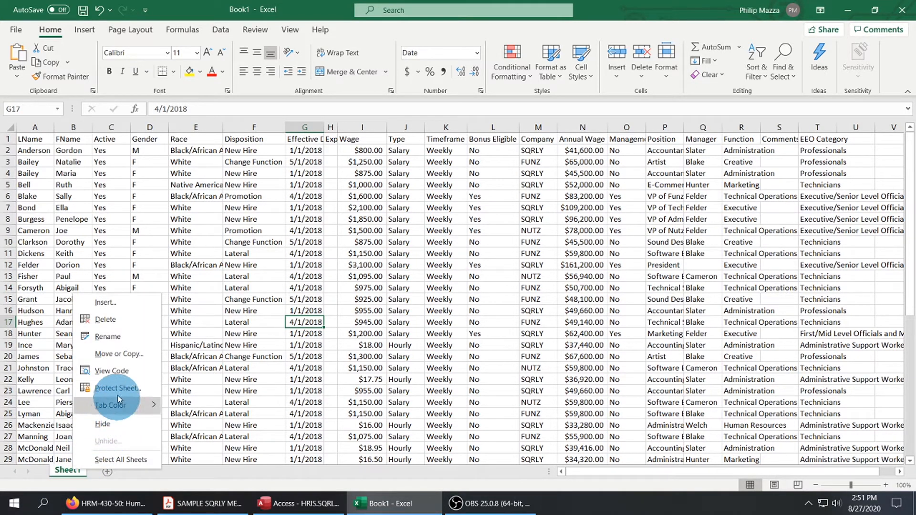
pyautogui.click(111, 339)
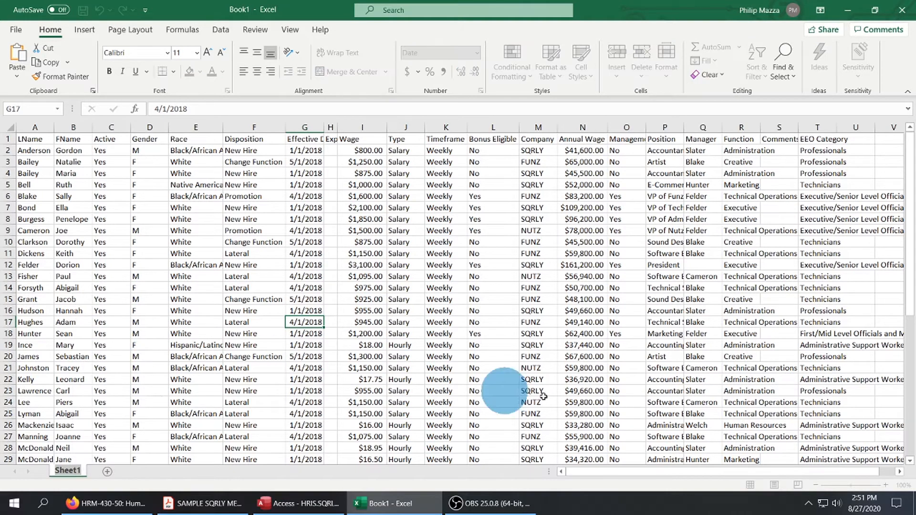
pyautogui.write('Base Data')
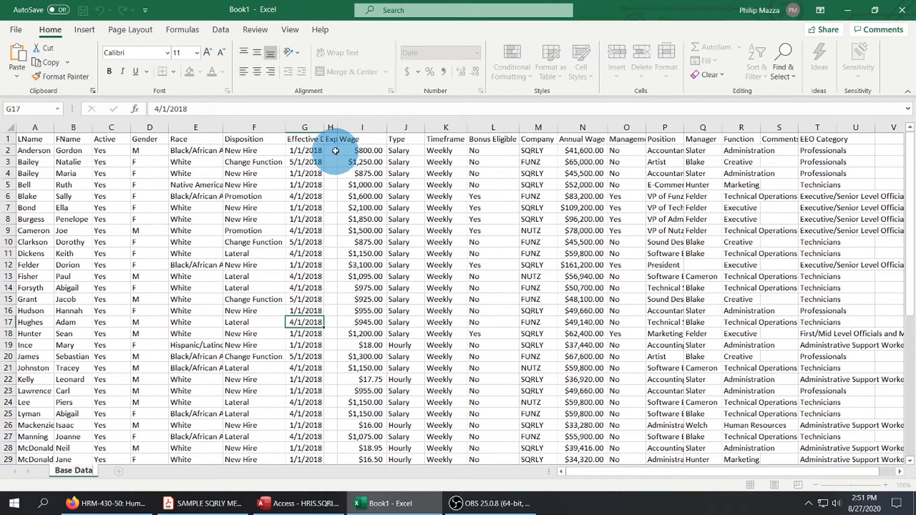
pyautogui.click(362, 150)
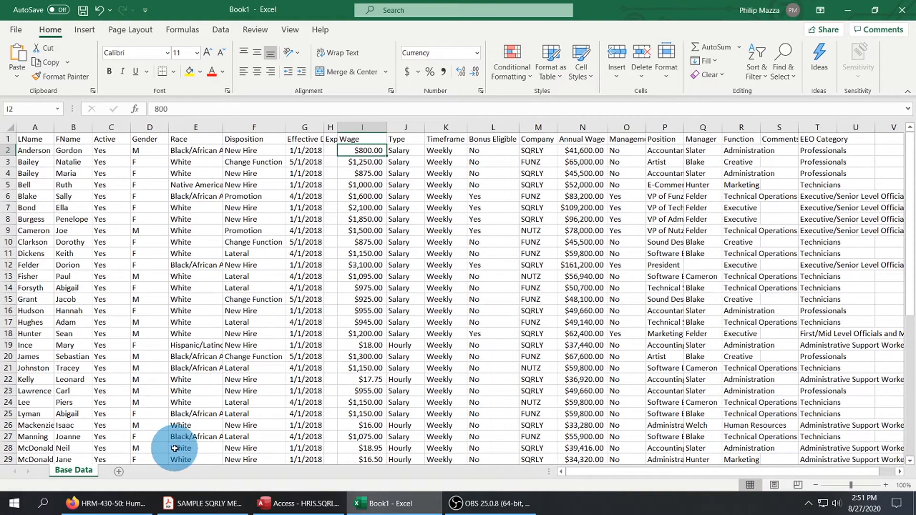
# Add a new worksheet and paste a full copy of the Base Data sheet into it starting at cell A1.
pyautogui.click(119, 473)
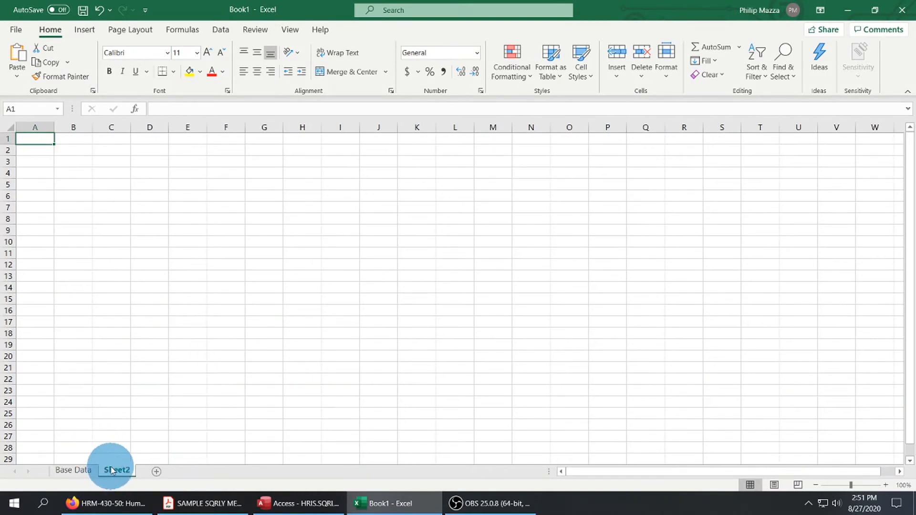
pyautogui.click(83, 472)
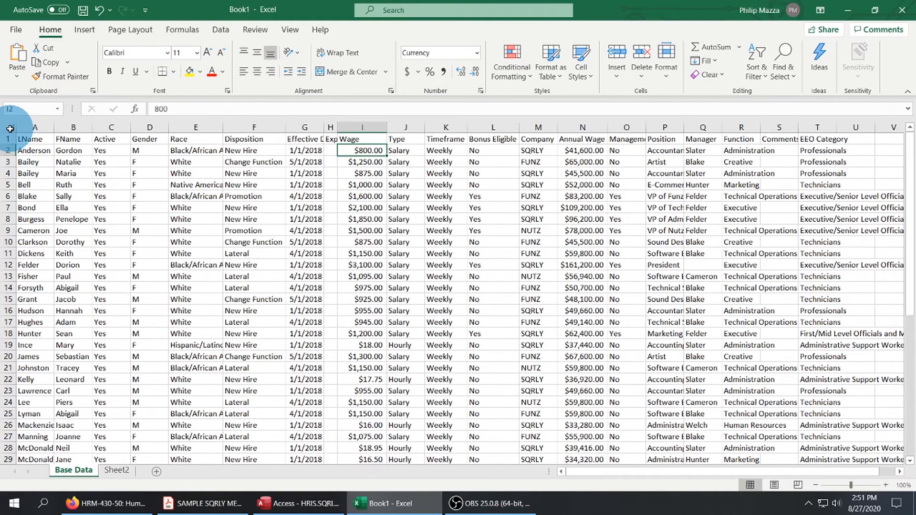
pyautogui.click(10, 128)
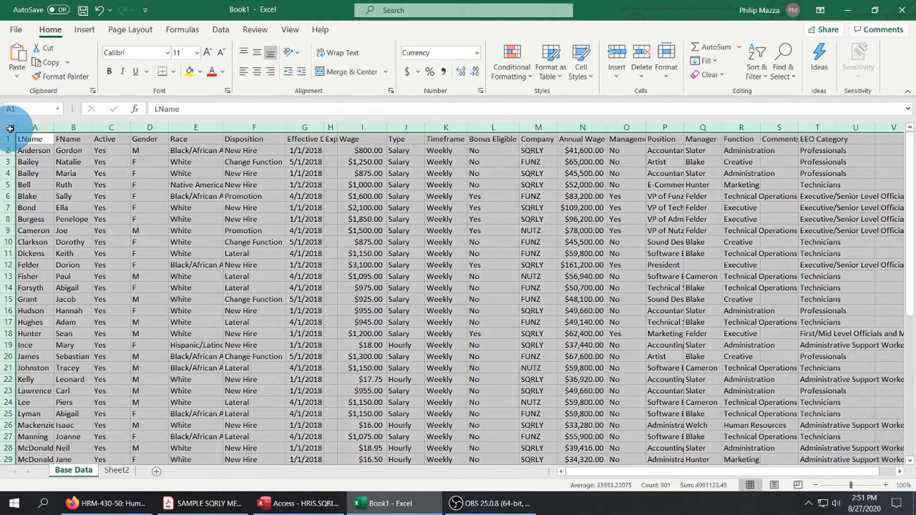
pyautogui.rightClick(162, 244)
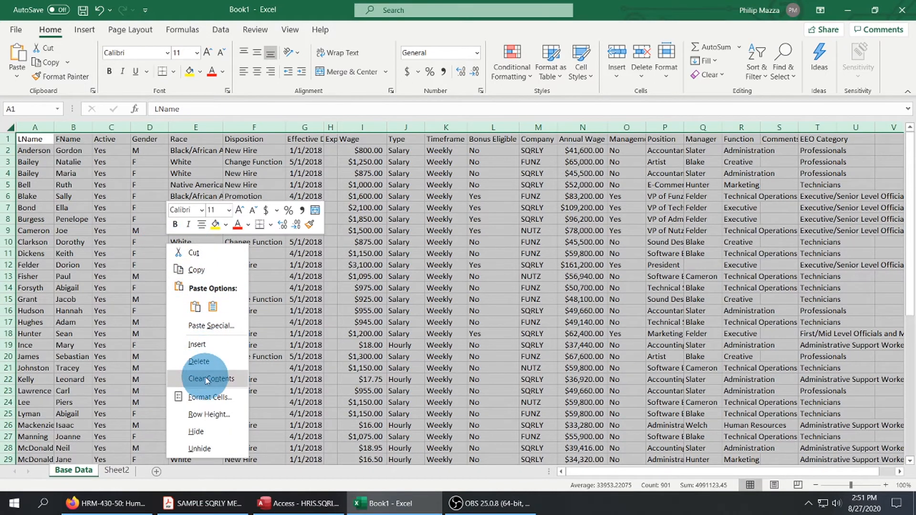
pyautogui.click(200, 273)
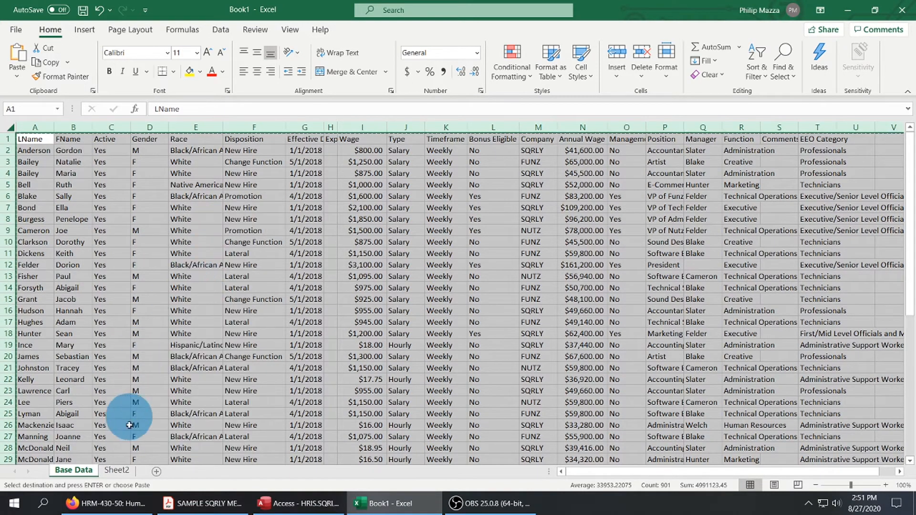
pyautogui.click(116, 470)
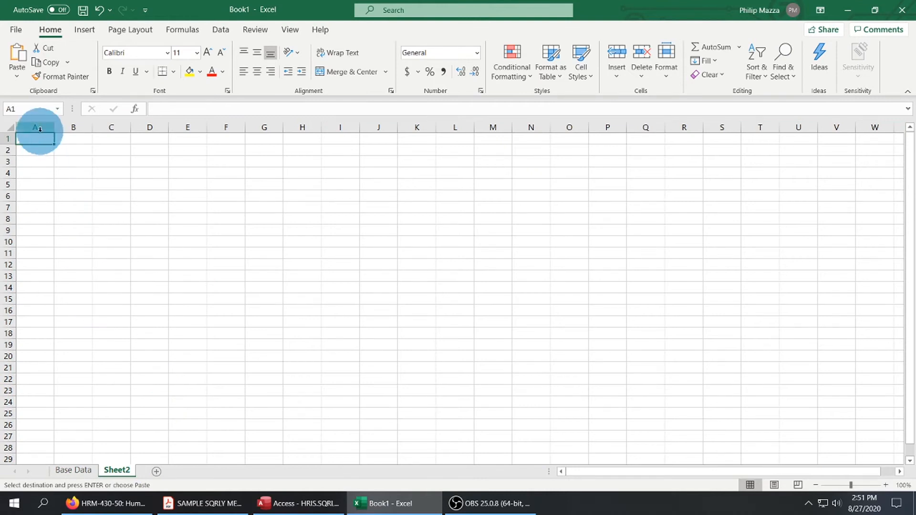
pyautogui.rightClick(38, 138)
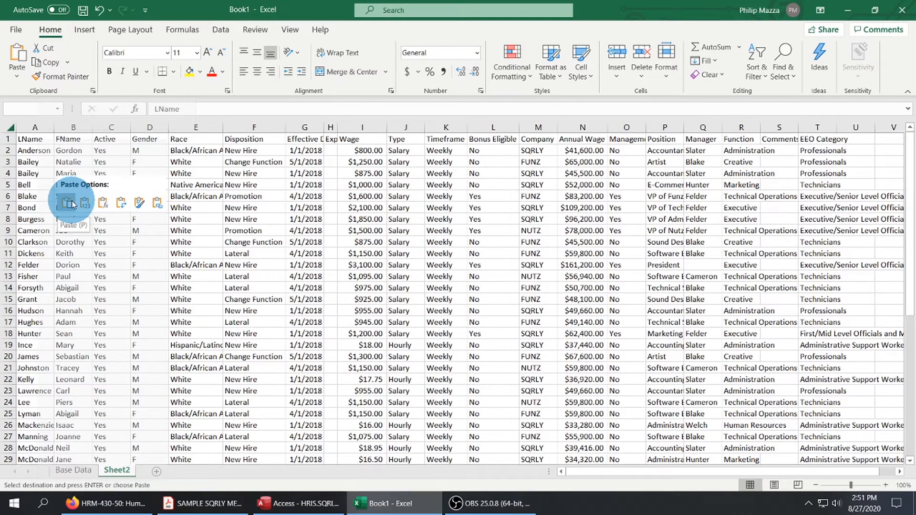
pyautogui.click(72, 205)
pyautogui.click(254, 322)
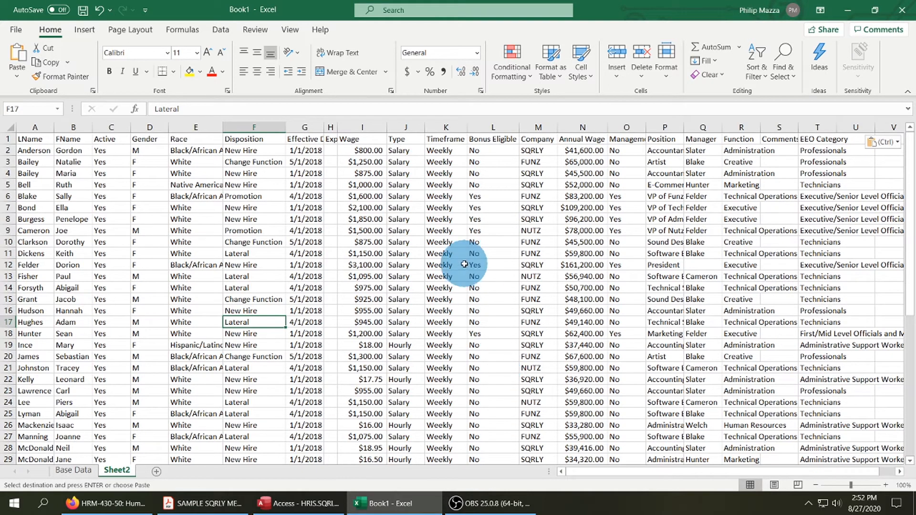
# Insert a blank column between the Type and Timeframe columns on Sheet2.
pyautogui.click(364, 128)
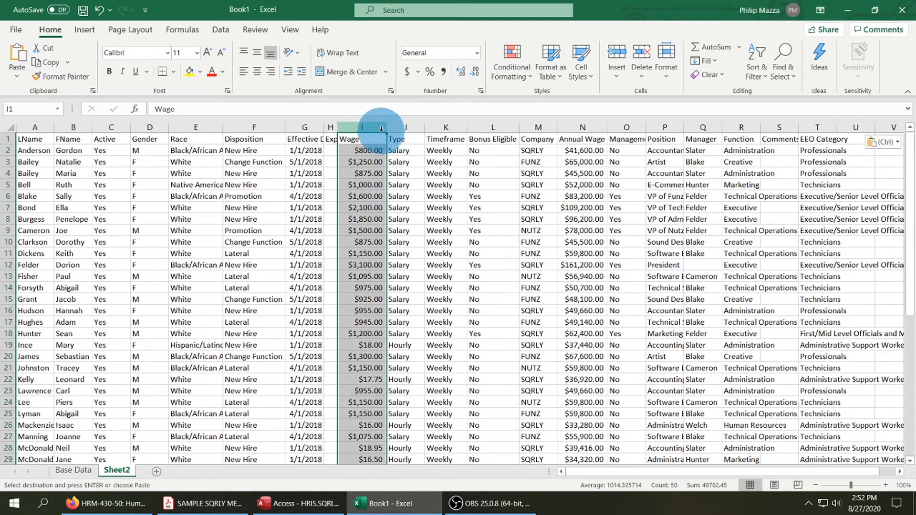
pyautogui.moveTo(381, 128); pyautogui.dragTo(409, 127)
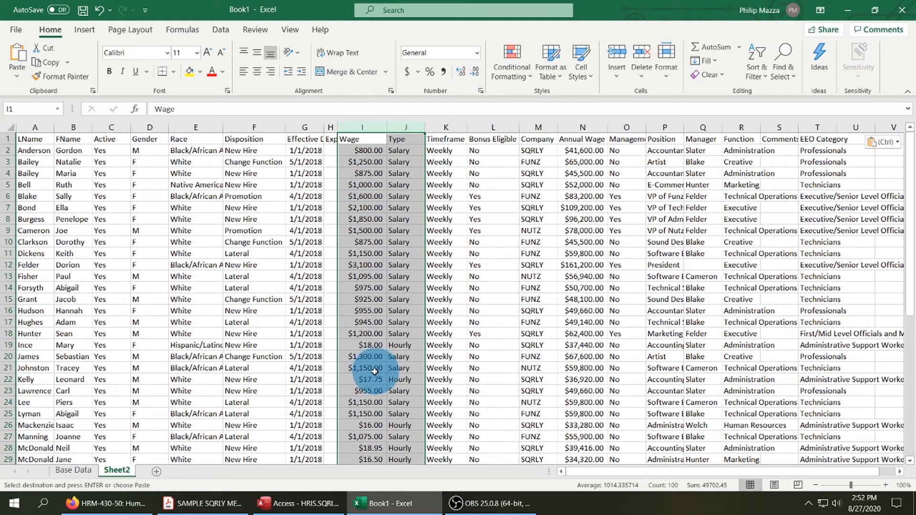
pyautogui.click(448, 128)
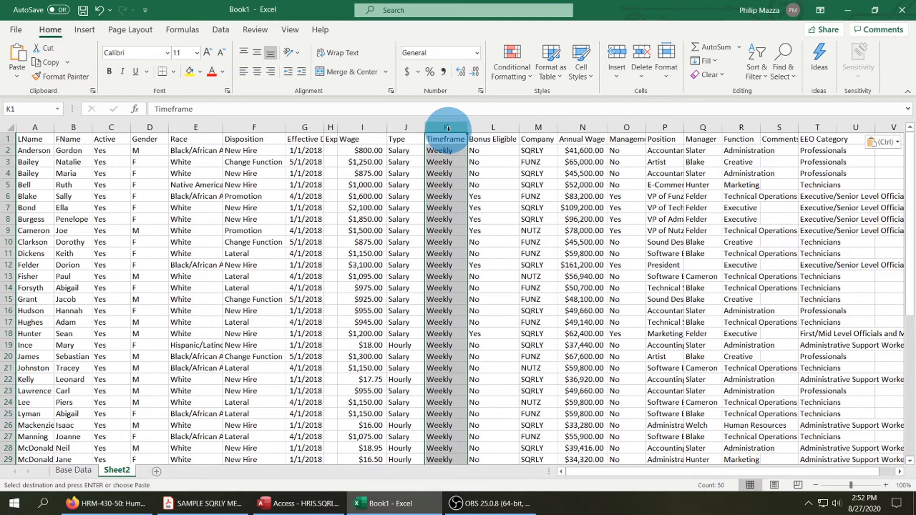
pyautogui.rightClick(448, 128)
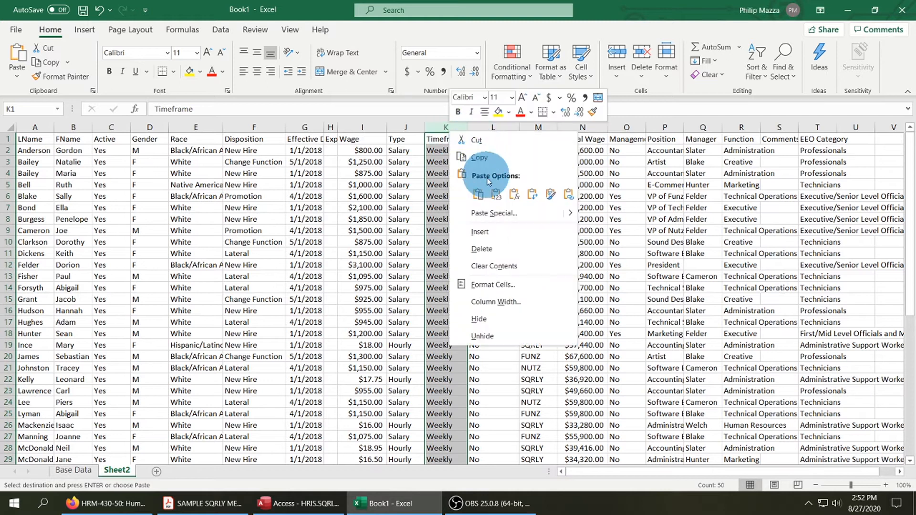
pyautogui.click(488, 231)
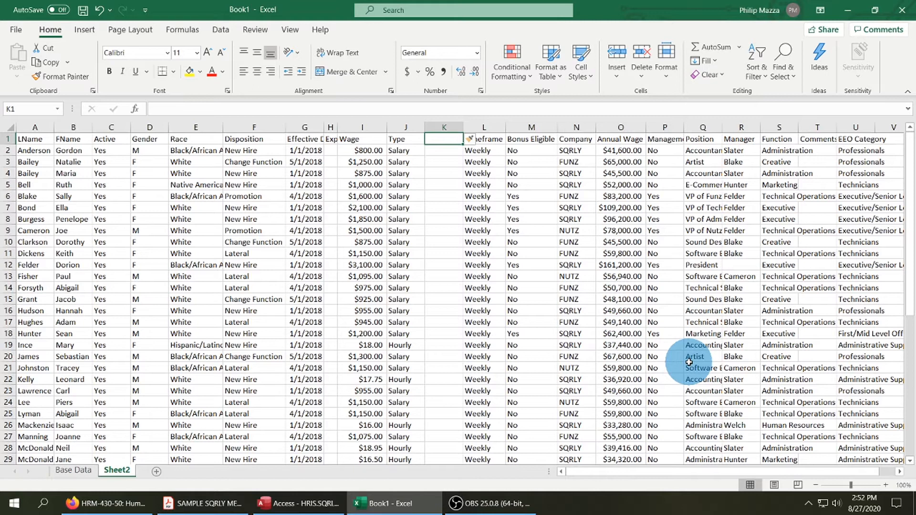
# Enter the header 4WkWage in cell K1 and fit the column's width to it.
pyautogui.write('$')
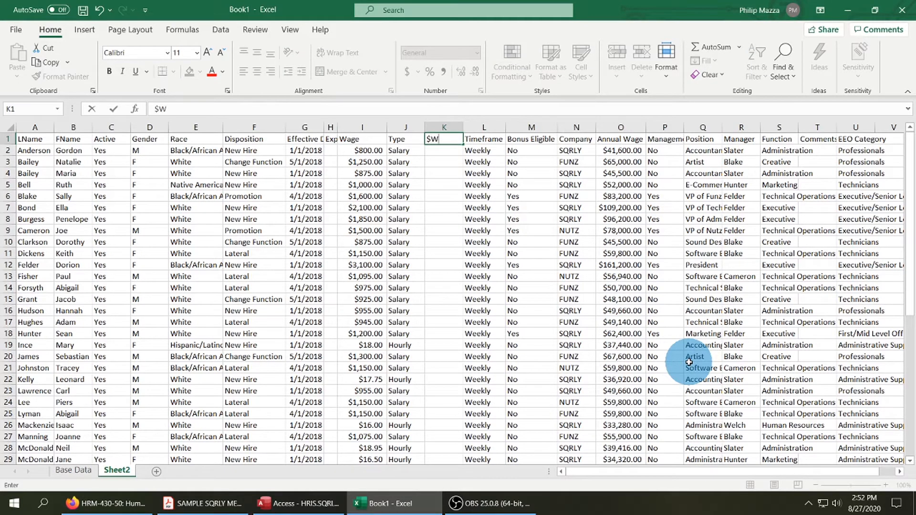
pyautogui.write('WKWage')
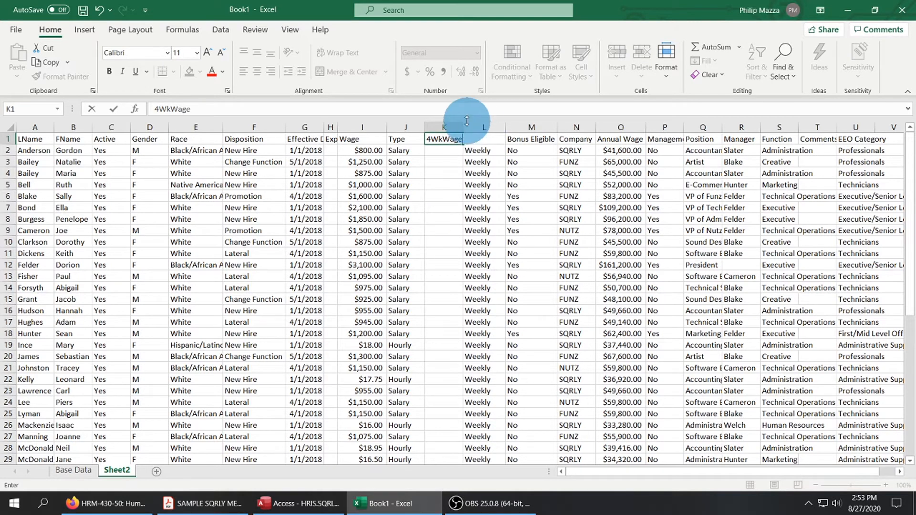
pyautogui.click(451, 208)
pyautogui.doubleClick(465, 129)
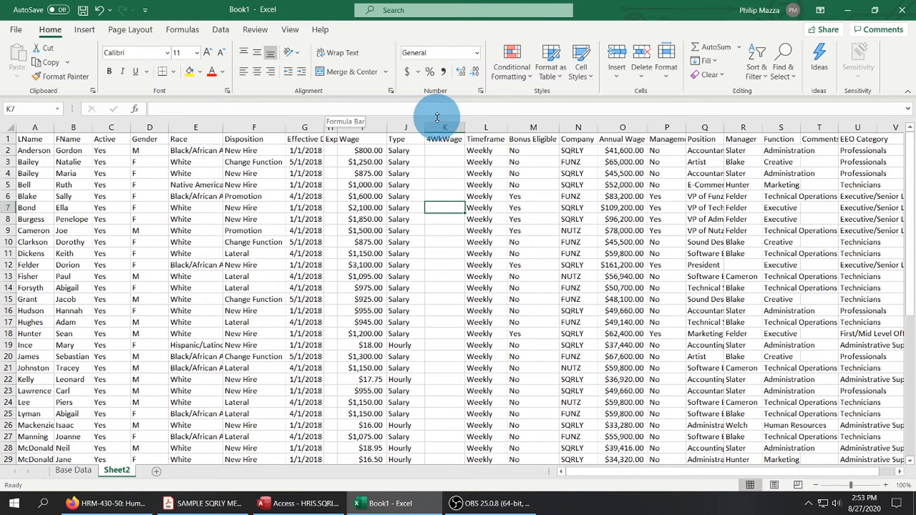
pyautogui.click(458, 151)
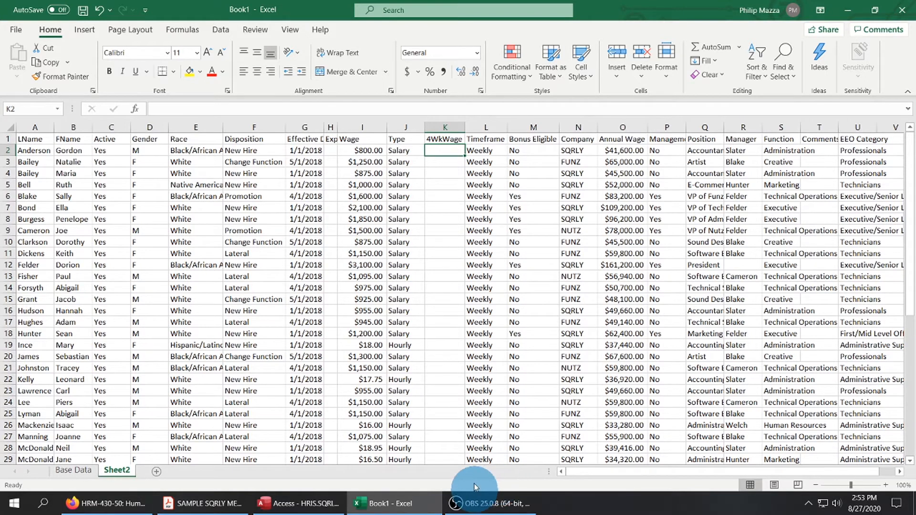
pyautogui.click(158, 108)
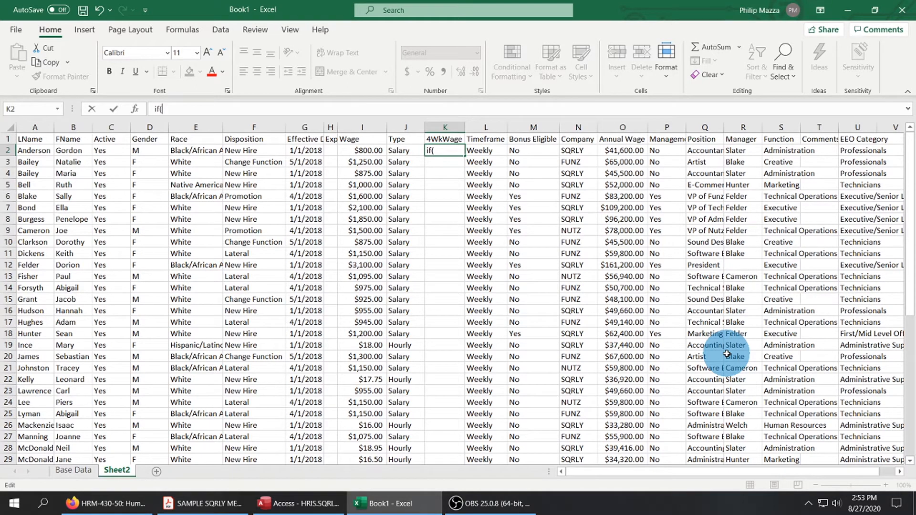
pyautogui.click(404, 153)
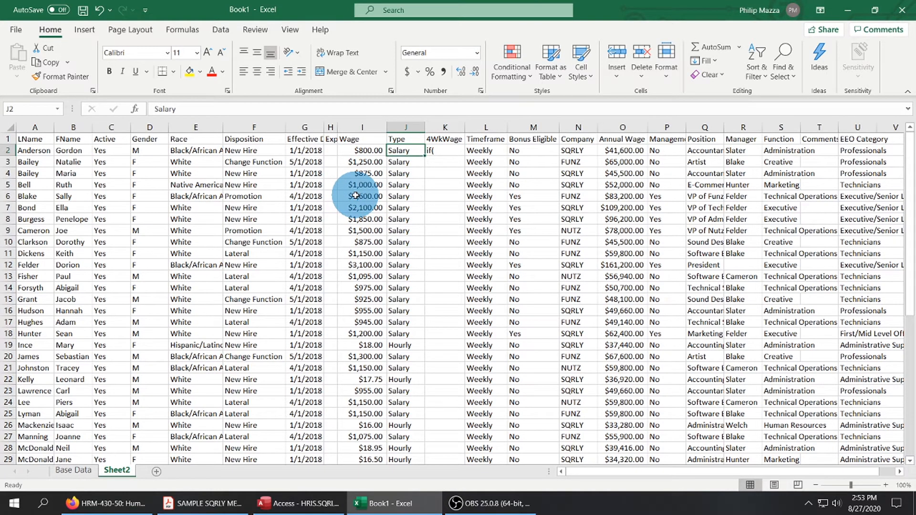
pyautogui.write('=')
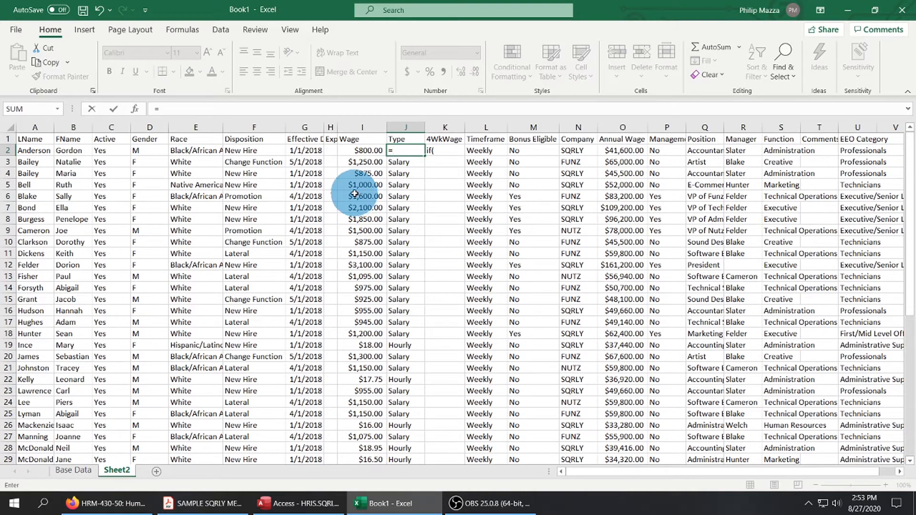
pyautogui.press('Escape')
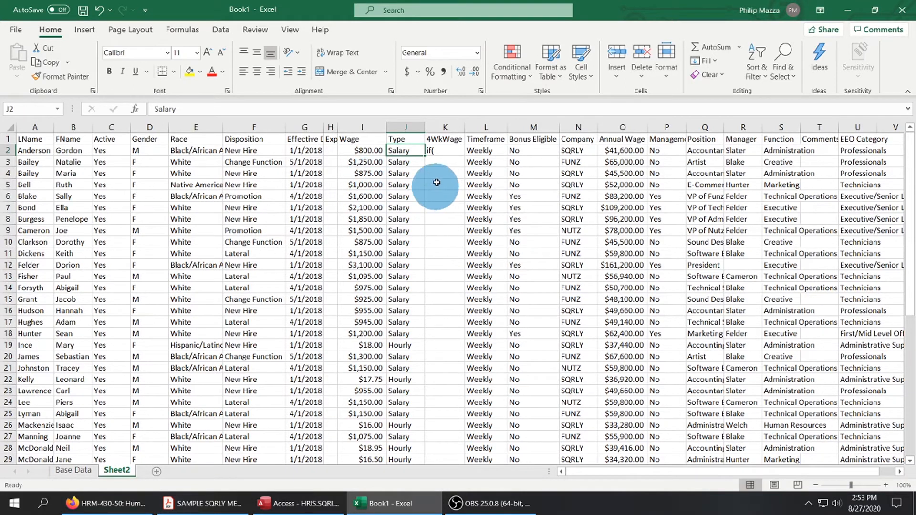
# Enter the formula =IF(J2="salary",I2*4,I2*160) in cell K2 under 4WkWage.
pyautogui.click(441, 150)
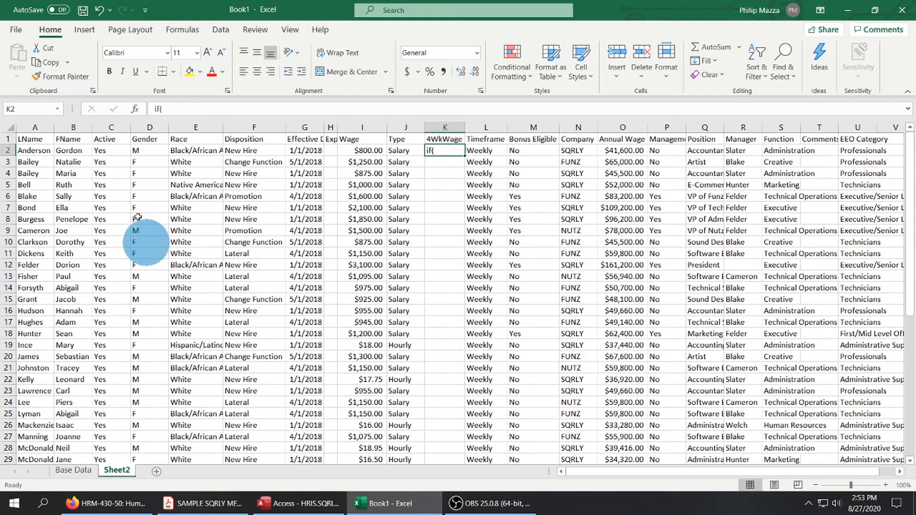
pyautogui.moveTo(173, 111); pyautogui.dragTo(143, 108)
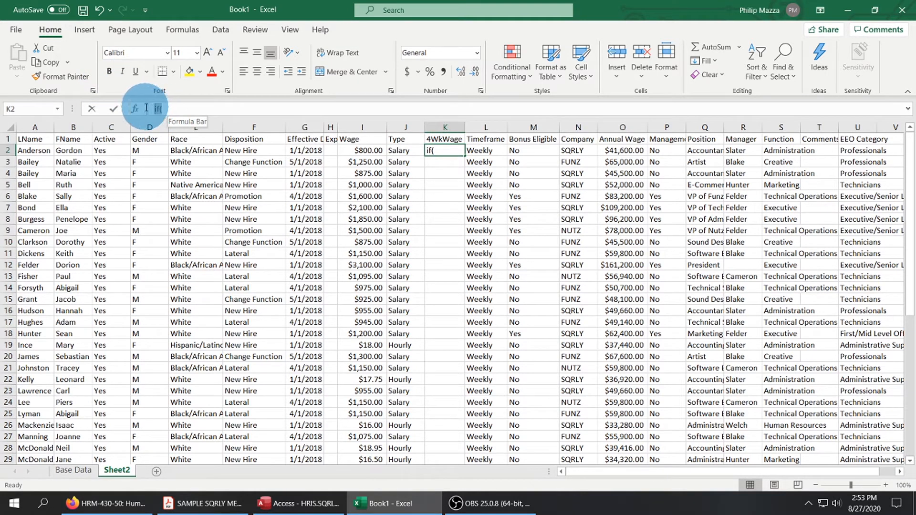
pyautogui.write('=if')
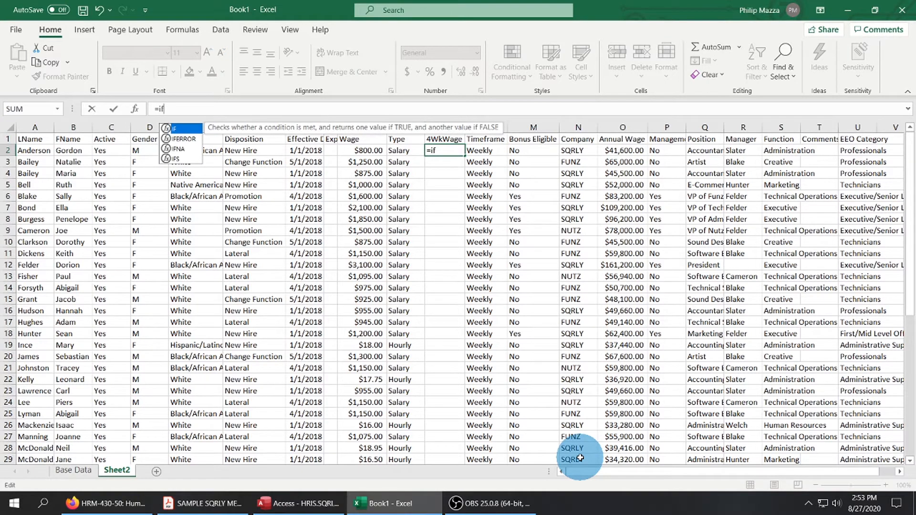
pyautogui.write('(')
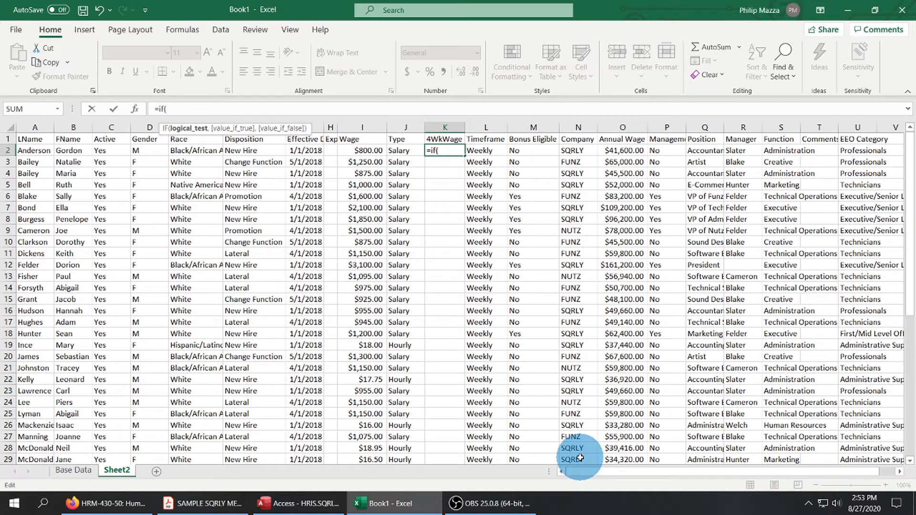
pyautogui.click(402, 152)
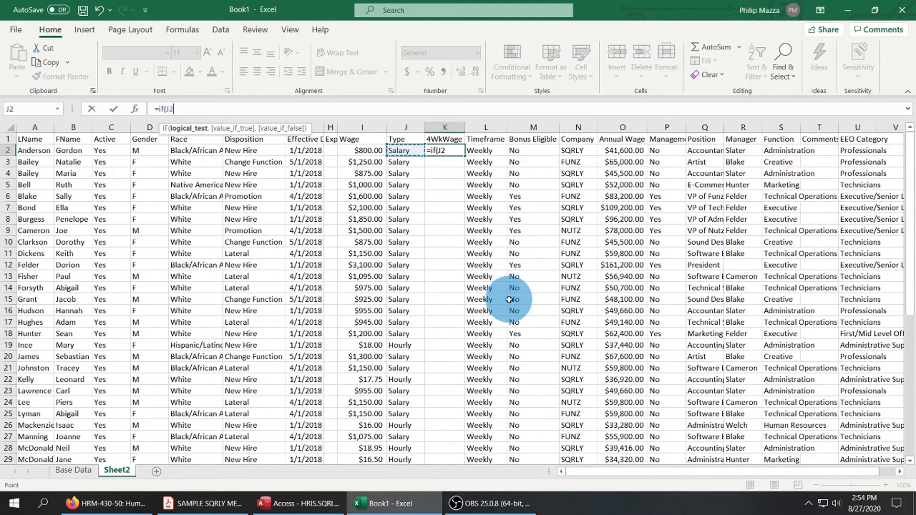
pyautogui.write('="salary"')
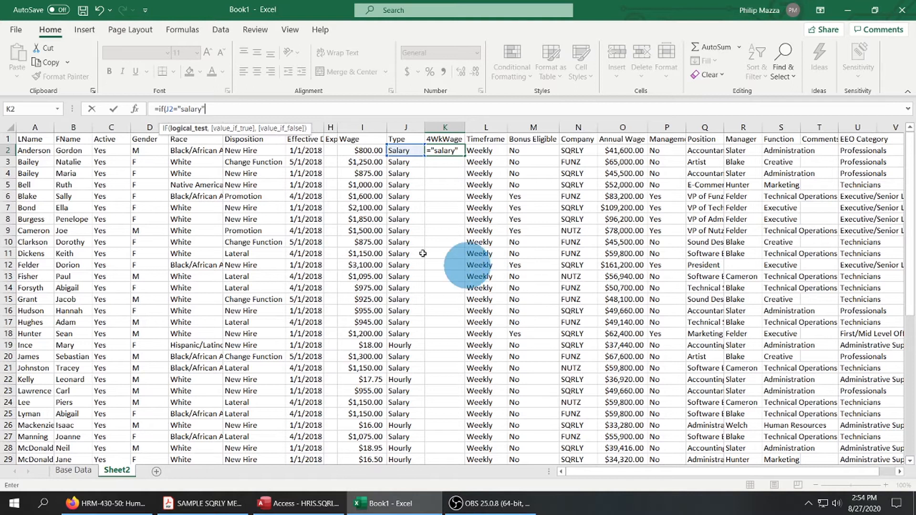
pyautogui.write(',')
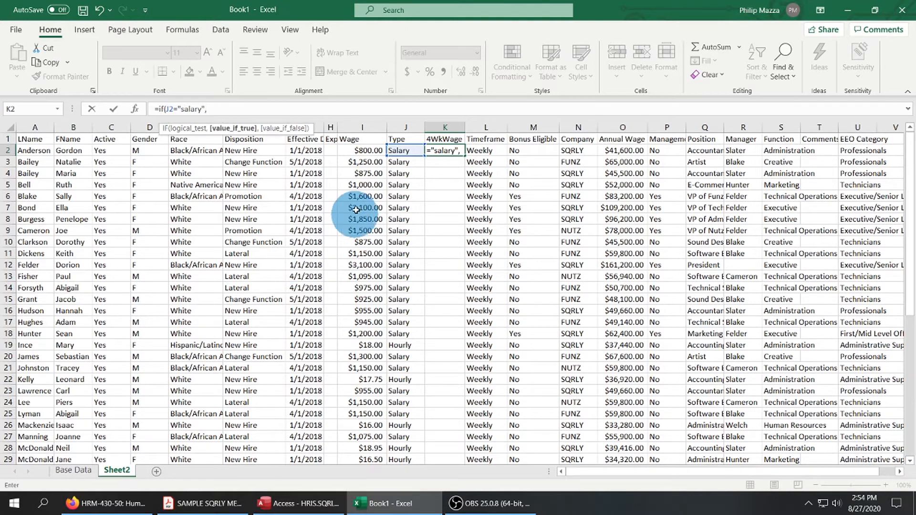
pyautogui.click(361, 150)
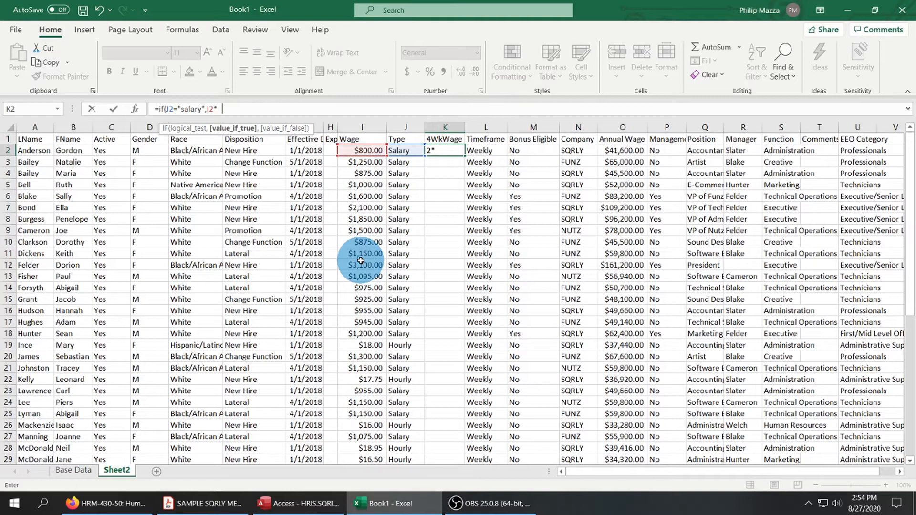
pyautogui.write(',')
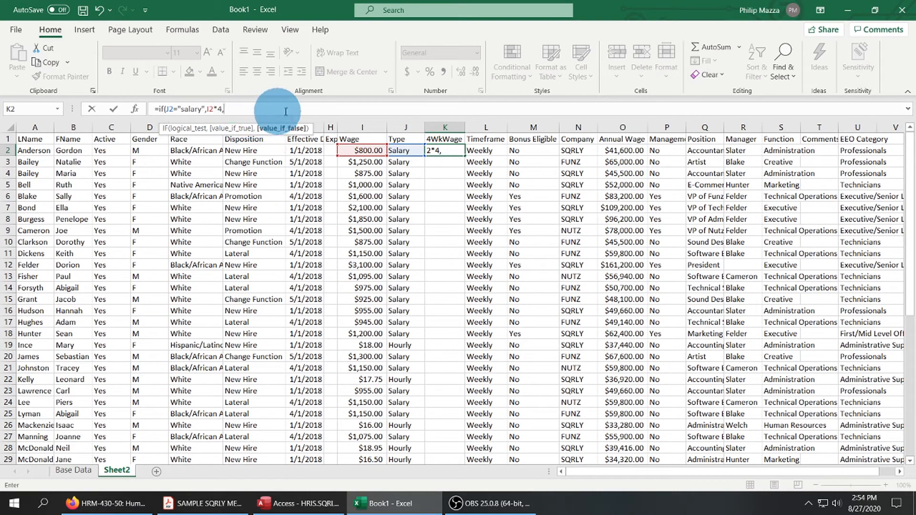
pyautogui.click(370, 151)
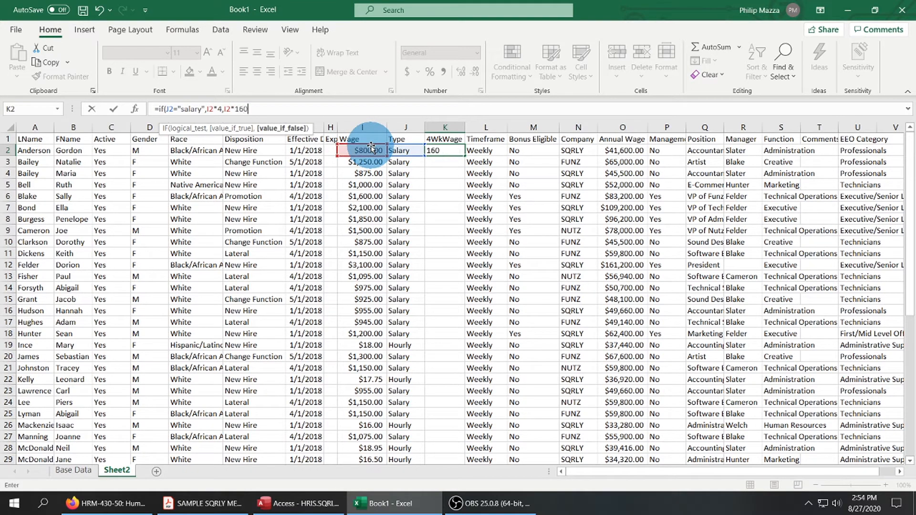
pyautogui.write('*160)')
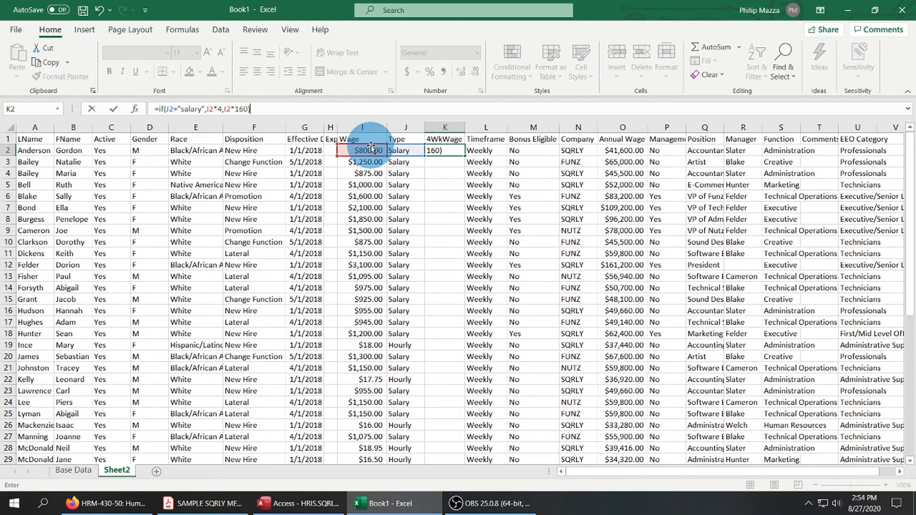
pyautogui.press('Return')
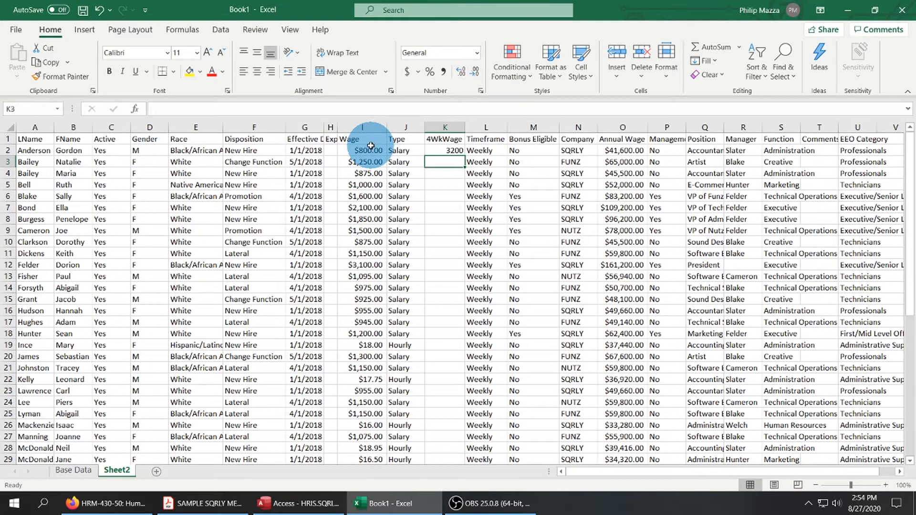
# Format cell K2 as Currency with the $ symbol and 0 decimal places.
pyautogui.click(448, 151)
pyautogui.rightClick(448, 151)
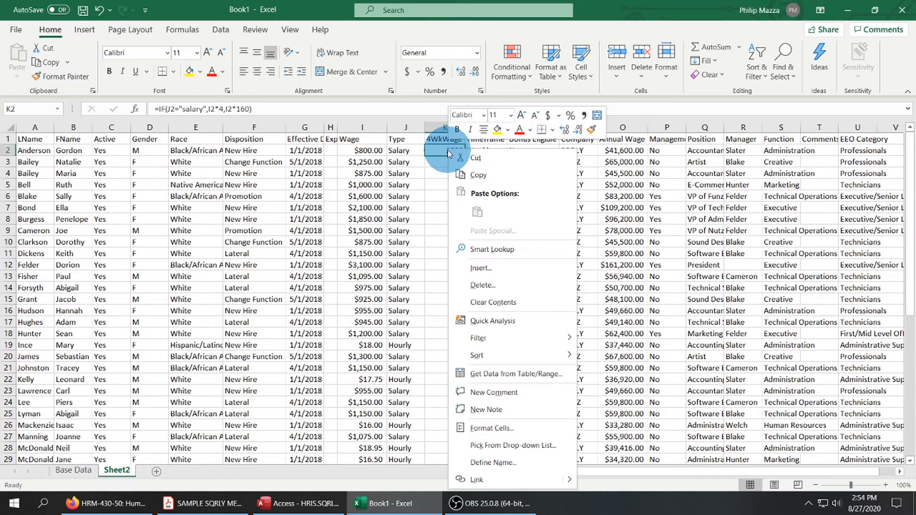
pyautogui.click(489, 427)
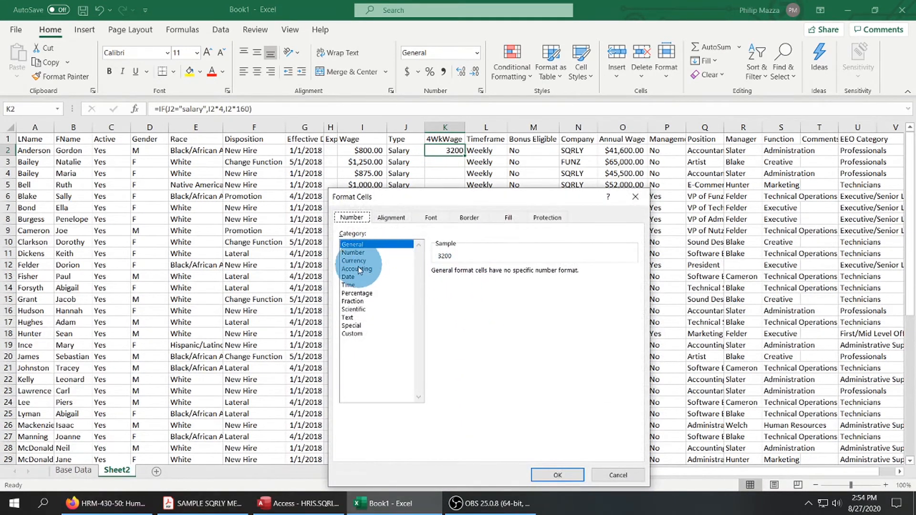
pyautogui.click(355, 261)
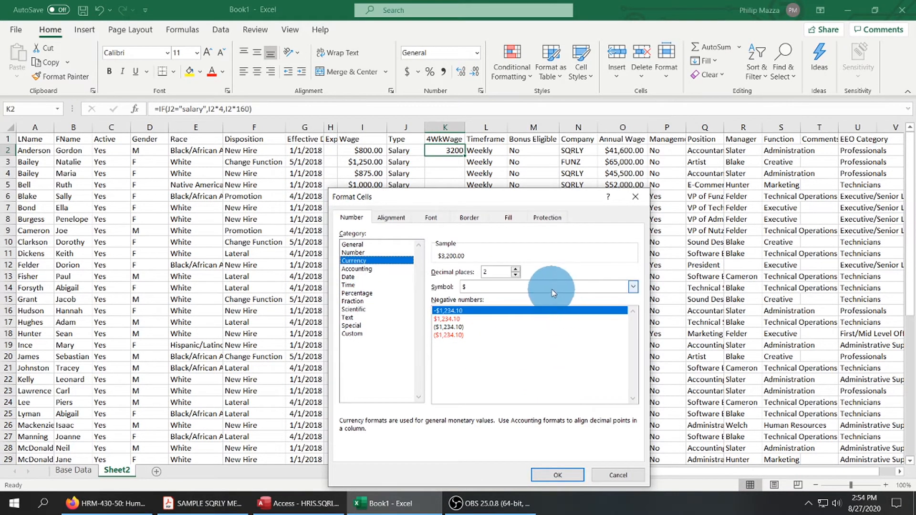
pyautogui.click(516, 275)
pyautogui.click(516, 276)
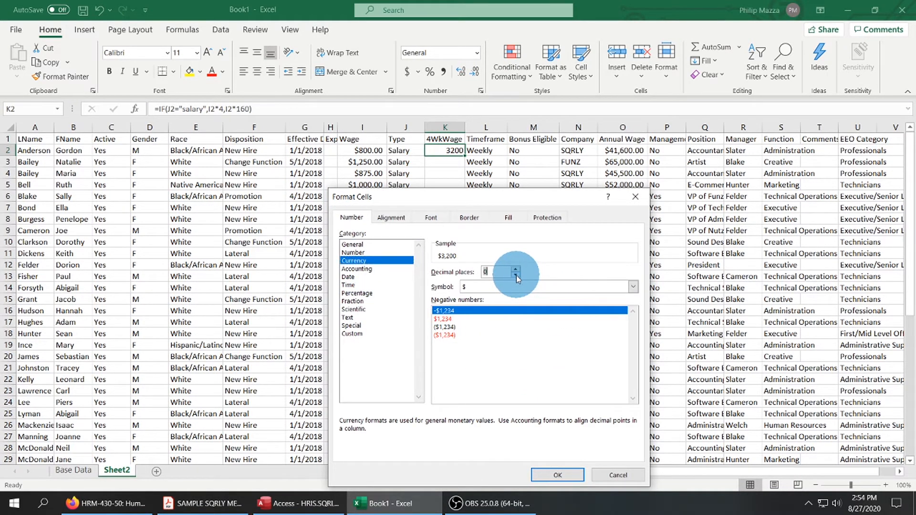
pyautogui.click(557, 475)
pyautogui.click(480, 266)
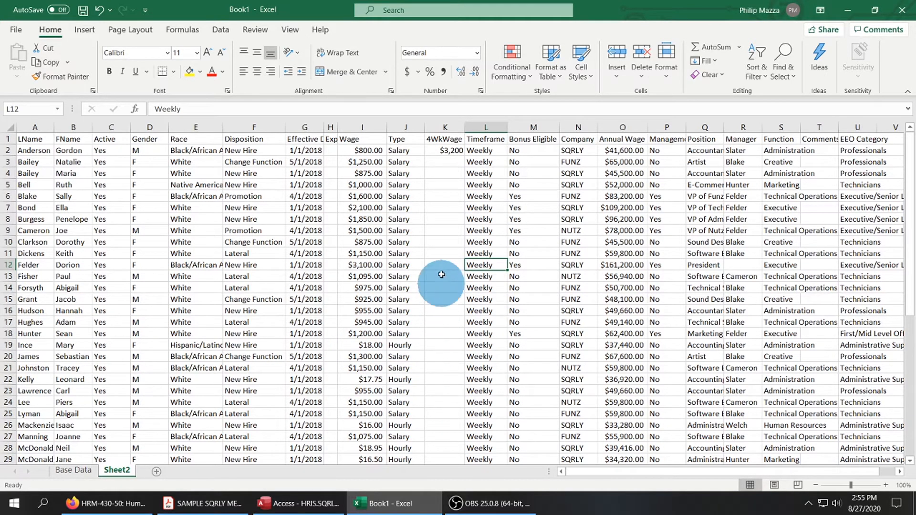
# Fill the 4WkWage formula from K2 down through K50, the last employee row.
pyautogui.click(454, 151)
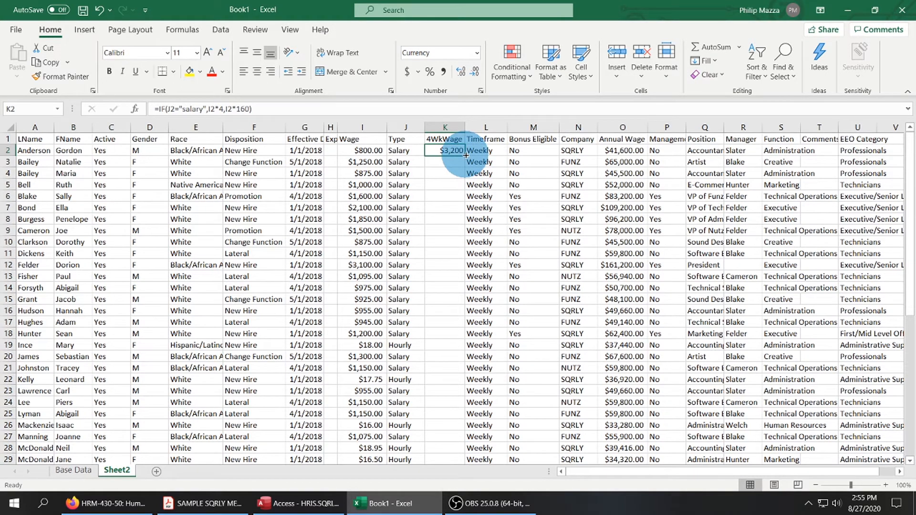
pyautogui.moveTo(466, 155); pyautogui.dragTo(446, 437)
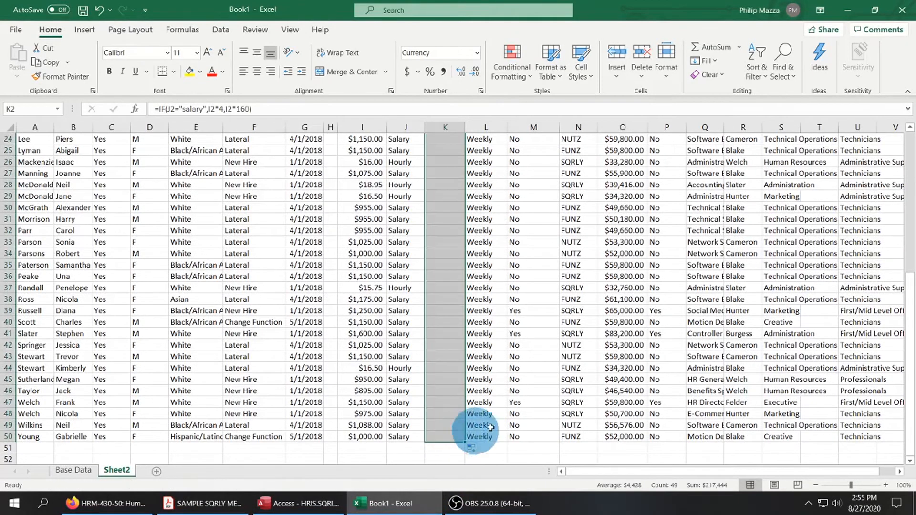
pyautogui.scroll(3, 520, 295)
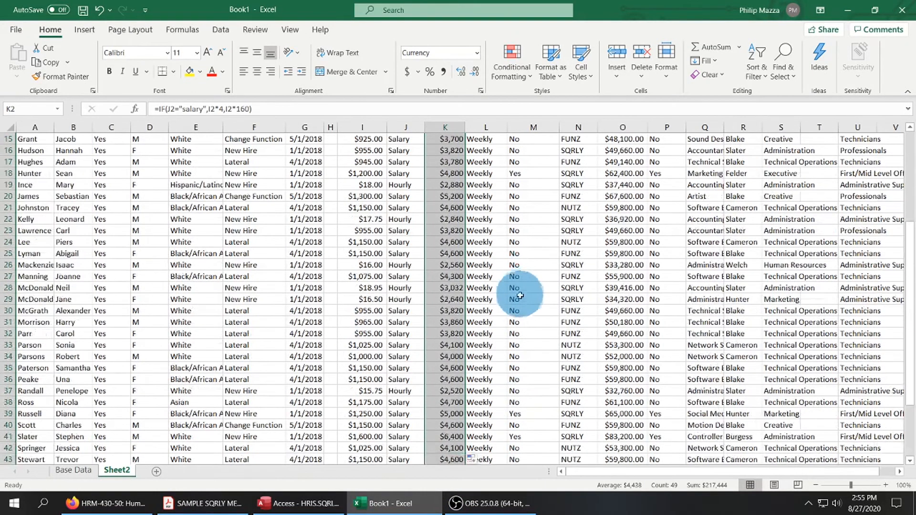
pyautogui.scroll(5, 520, 296)
pyautogui.click(514, 298)
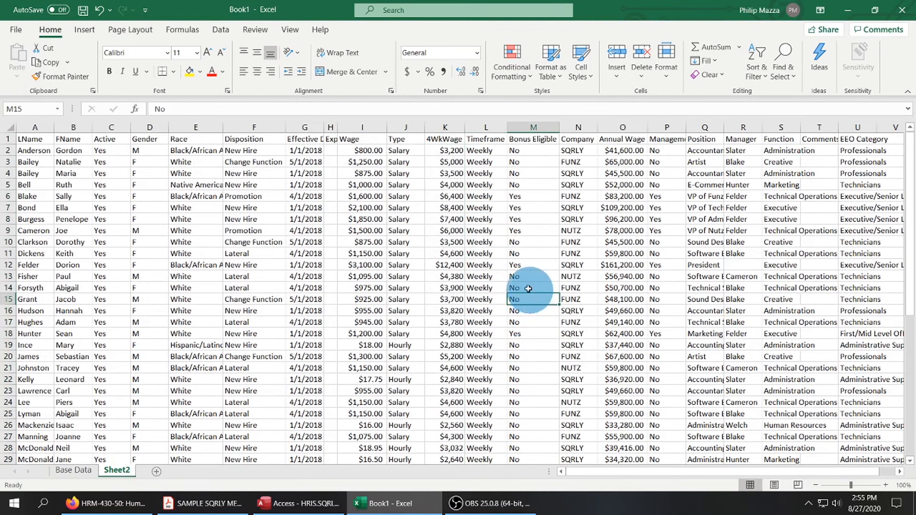
# Check the 4WkWage formula in K19 against the Hourly type entry in row 19.
pyautogui.click(447, 345)
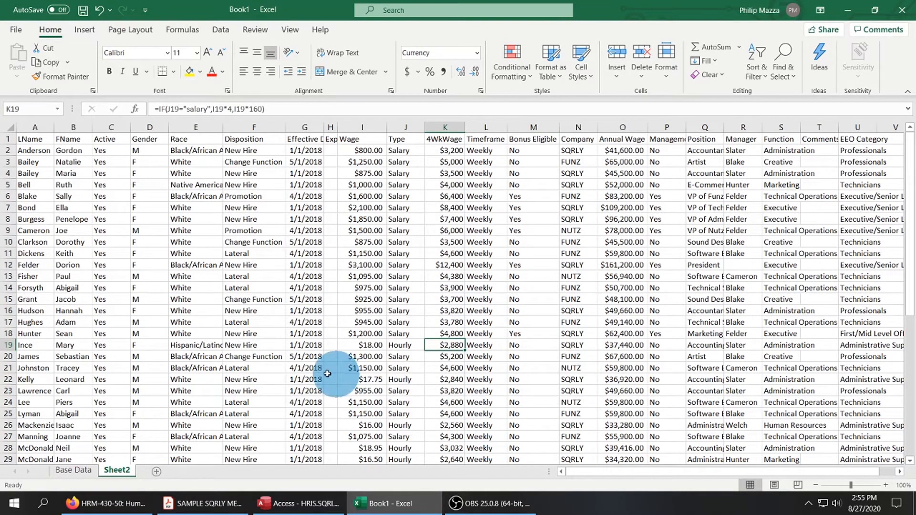
pyautogui.click(8, 347)
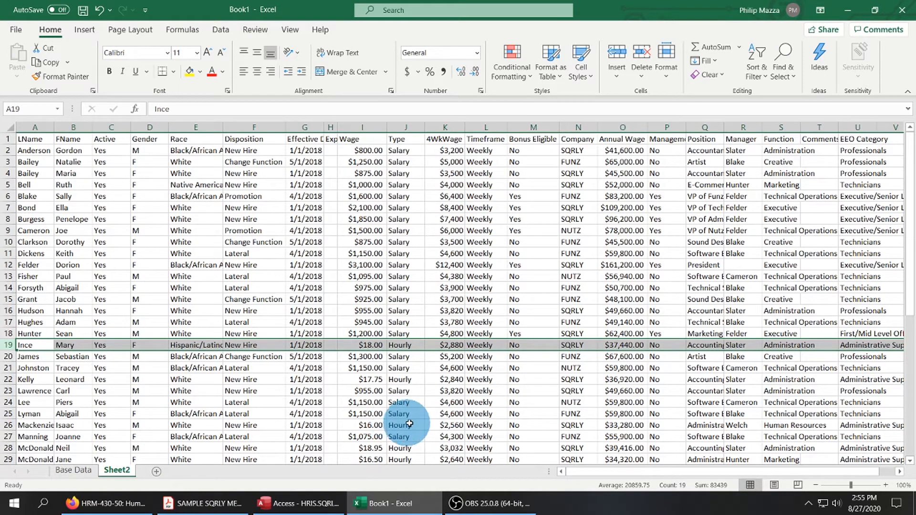
pyautogui.click(447, 345)
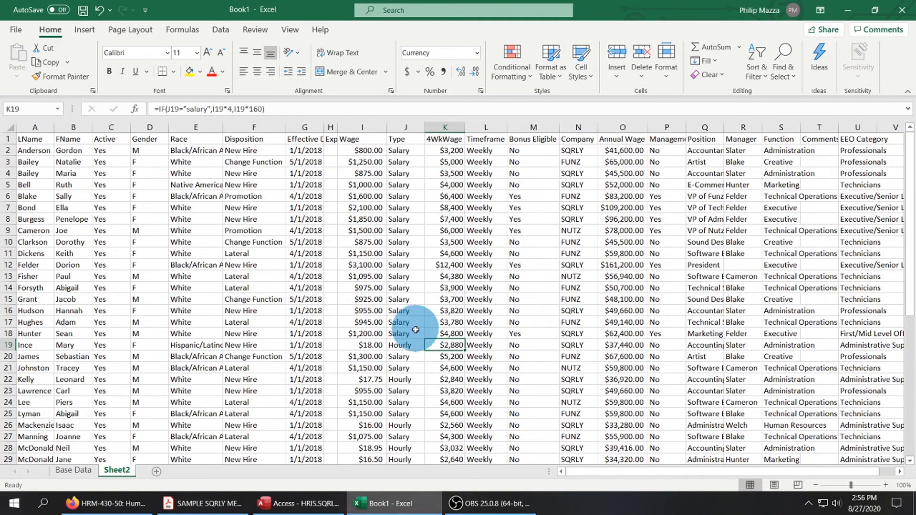
pyautogui.click(411, 346)
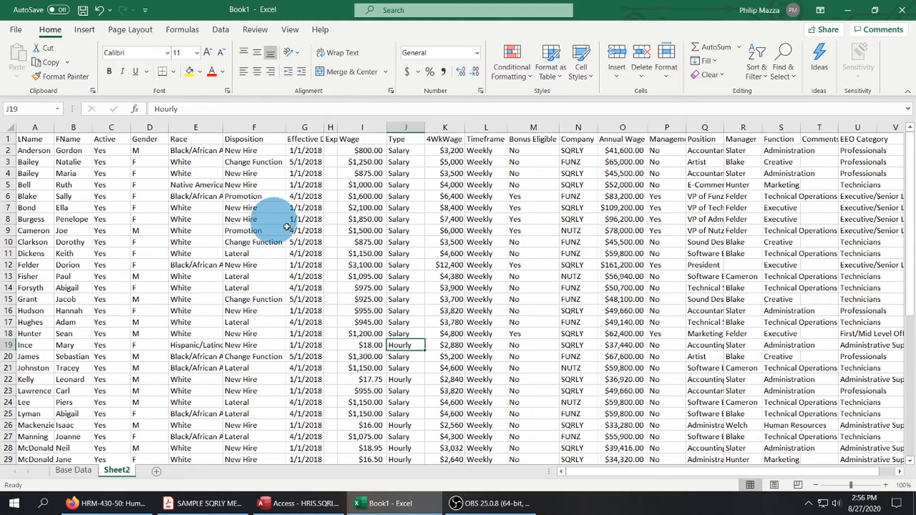
pyautogui.click(452, 344)
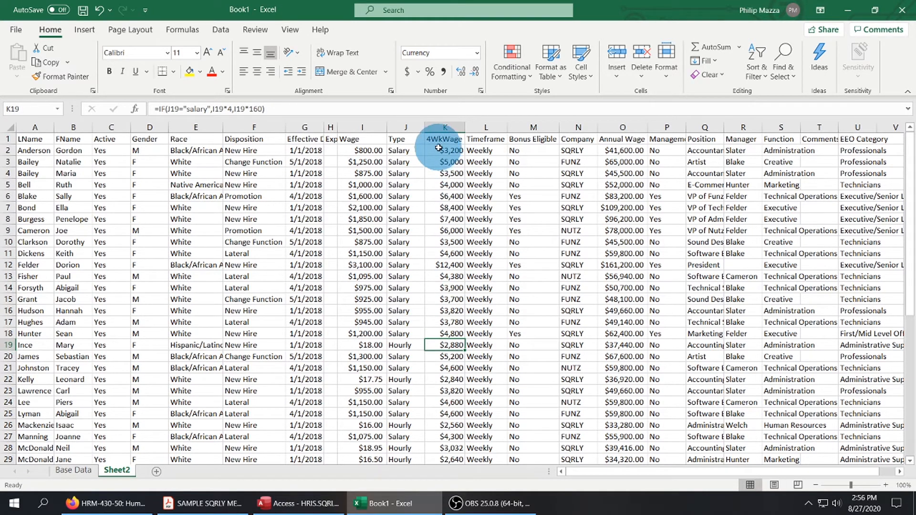
# Fill the entire 4WkWage column K and Company column N with yellow.
pyautogui.click(449, 132)
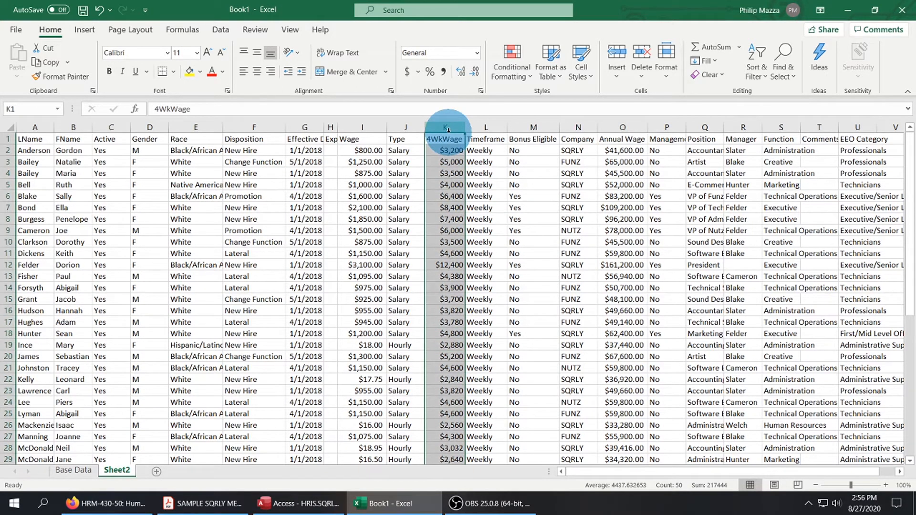
pyautogui.click(190, 72)
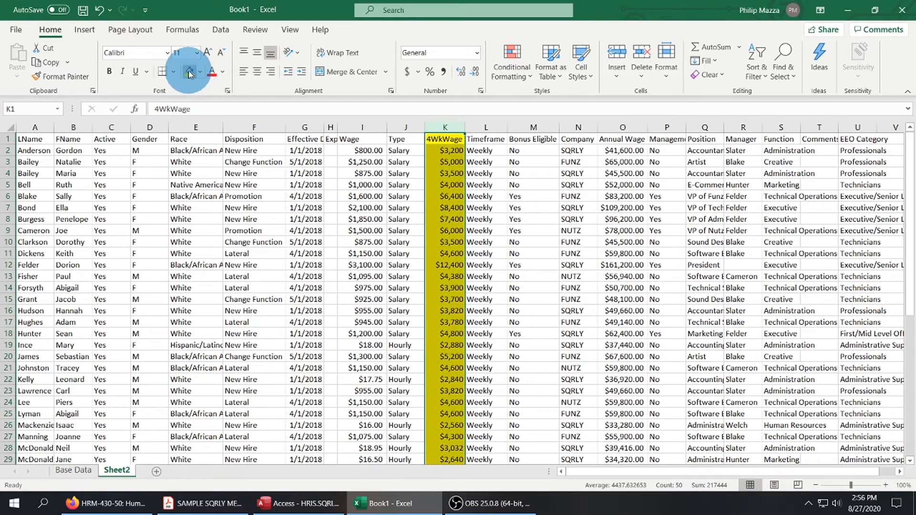
pyautogui.click(483, 356)
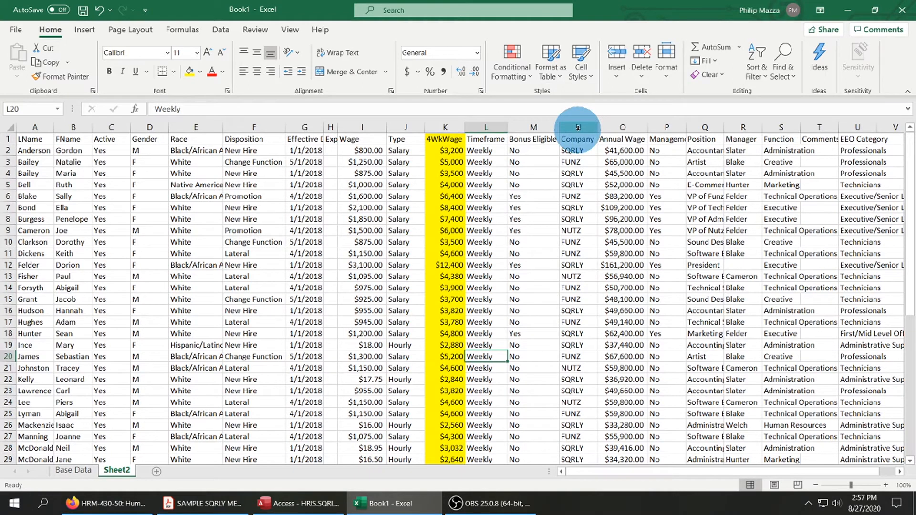
pyautogui.click(579, 128)
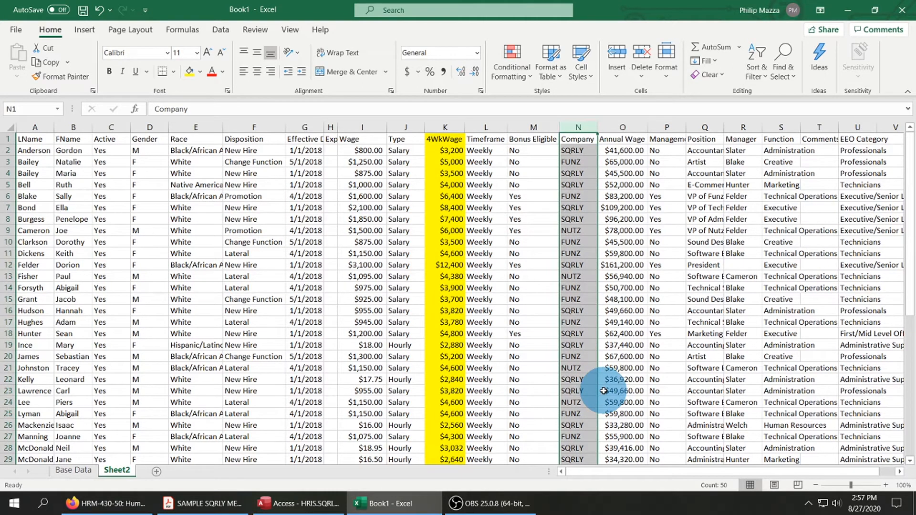
pyautogui.click(190, 71)
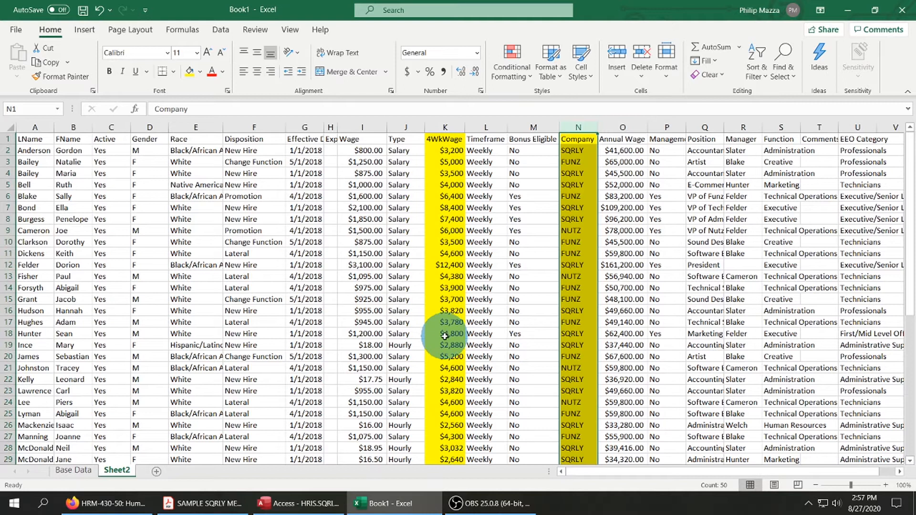
# Fill the Wage and Type columns, I and J, with a light green theme color.
pyautogui.click(360, 129)
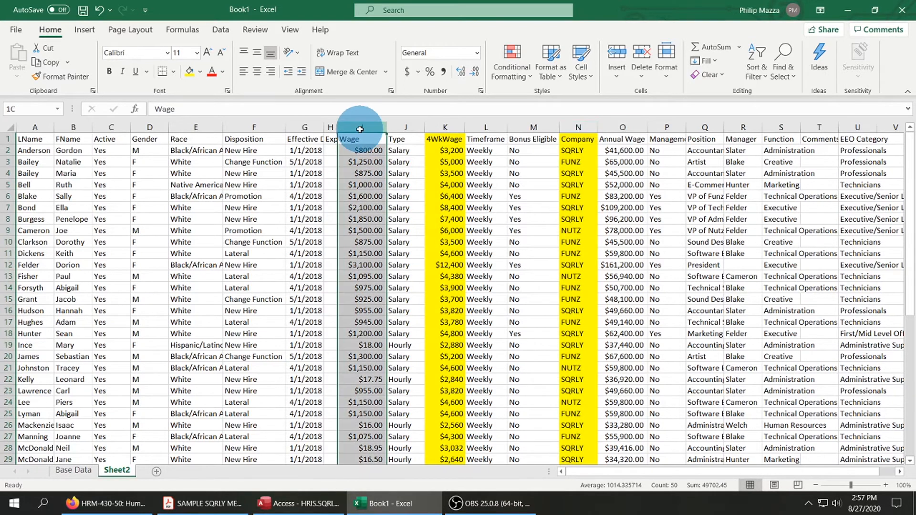
pyautogui.moveTo(359, 129); pyautogui.dragTo(406, 128)
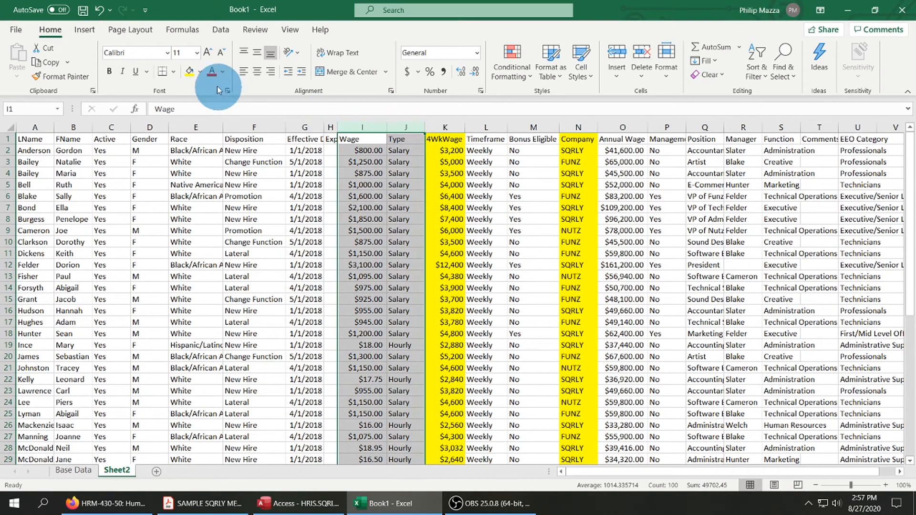
pyautogui.click(200, 72)
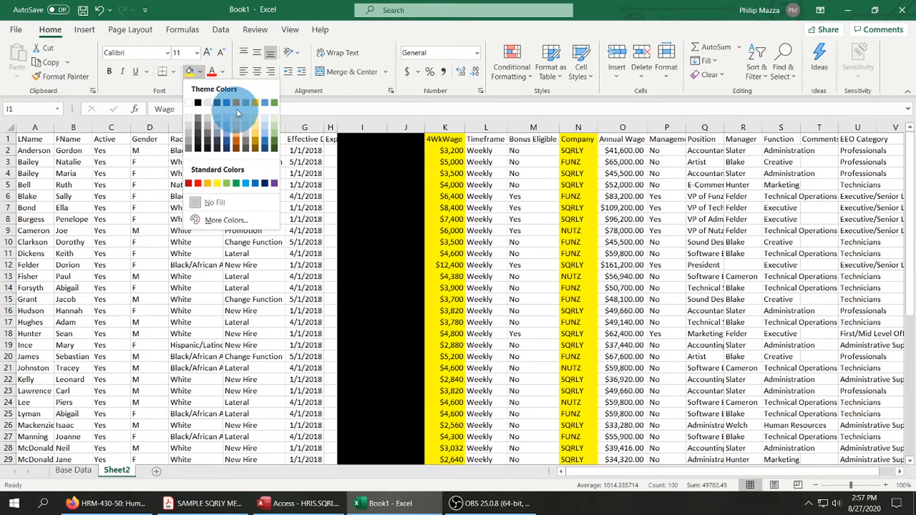
pyautogui.click(274, 136)
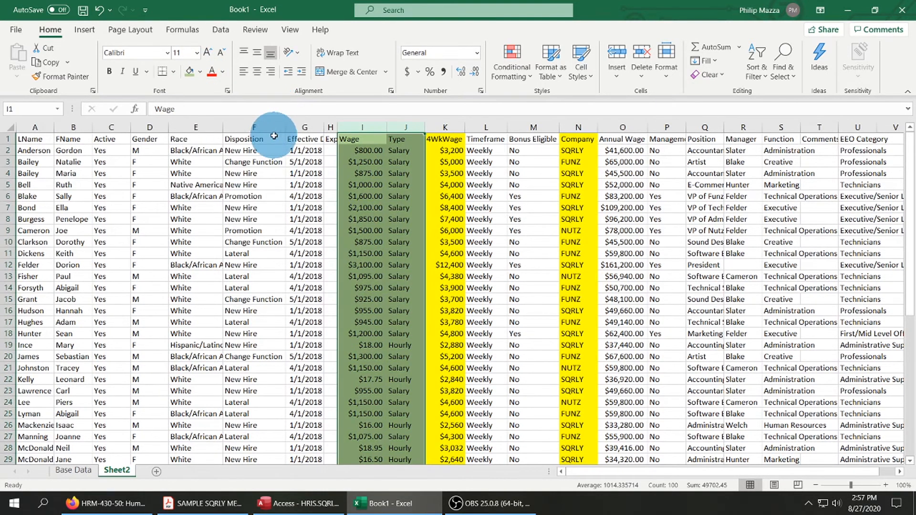
pyautogui.click(406, 207)
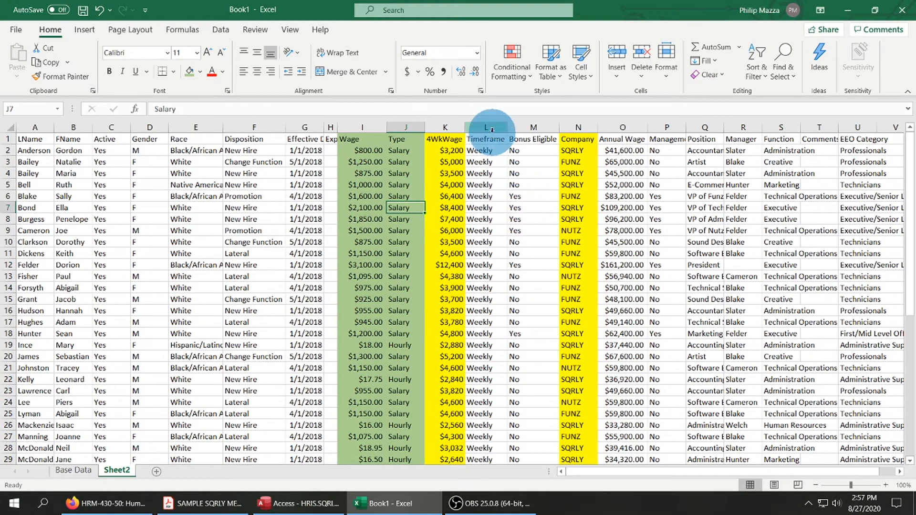
# Delete the Timeframe and Bonus Eligible columns between 4WkWage and Company.
pyautogui.moveTo(488, 127); pyautogui.dragTo(528, 129)
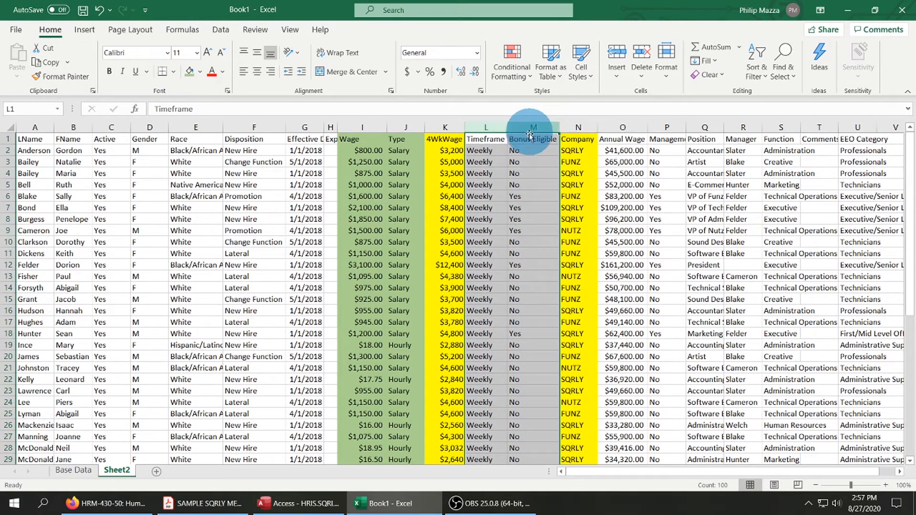
pyautogui.rightClick(512, 175)
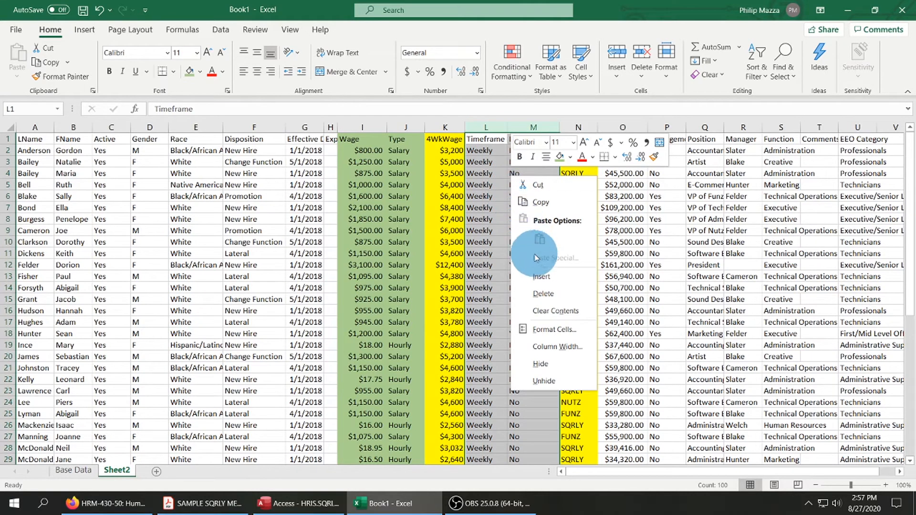
pyautogui.click(539, 293)
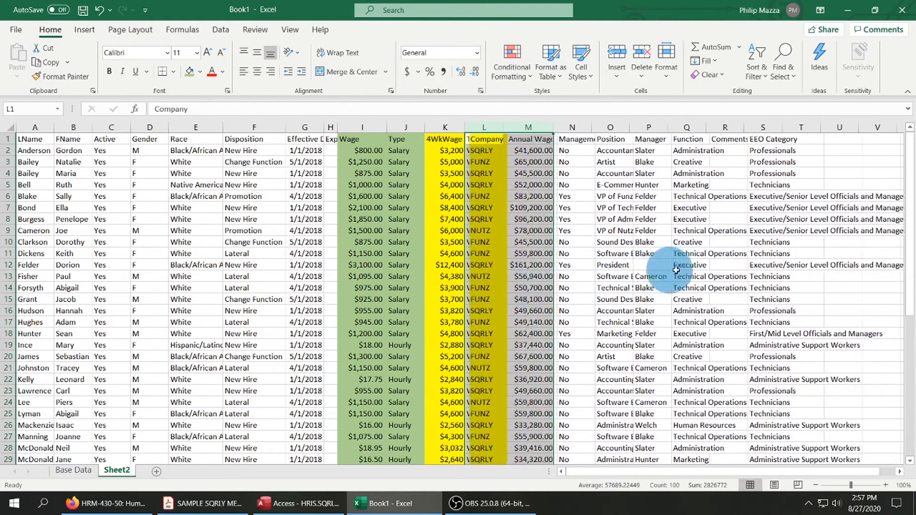
pyautogui.click(528, 128)
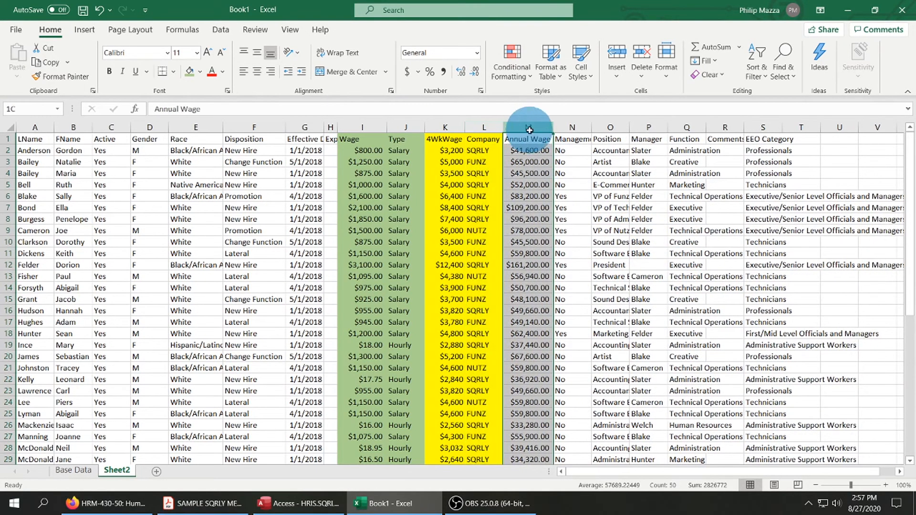
pyautogui.moveTo(552, 130)
pyautogui.mouseDown()
pyautogui.moveTo(561, 128)
pyautogui.moveTo(544, 134)
pyautogui.mouseUp()
pyautogui.click(678, 218)
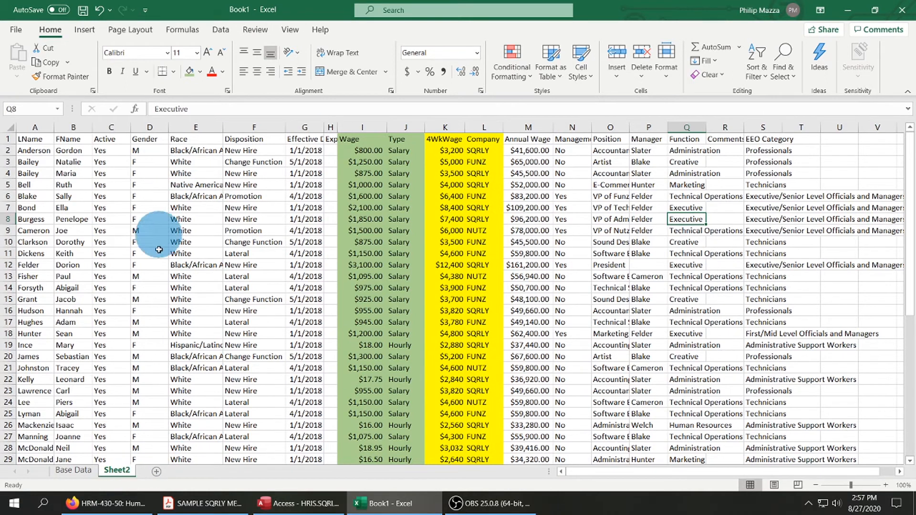
# Rename Sheet2 as Data to Use.
pyautogui.rightClick(121, 472)
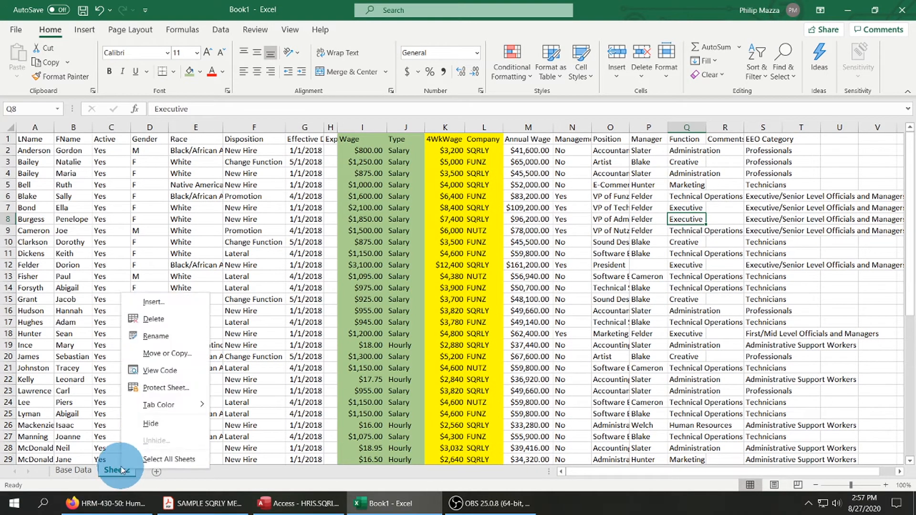
pyautogui.click(158, 340)
pyautogui.write('Data to Use')
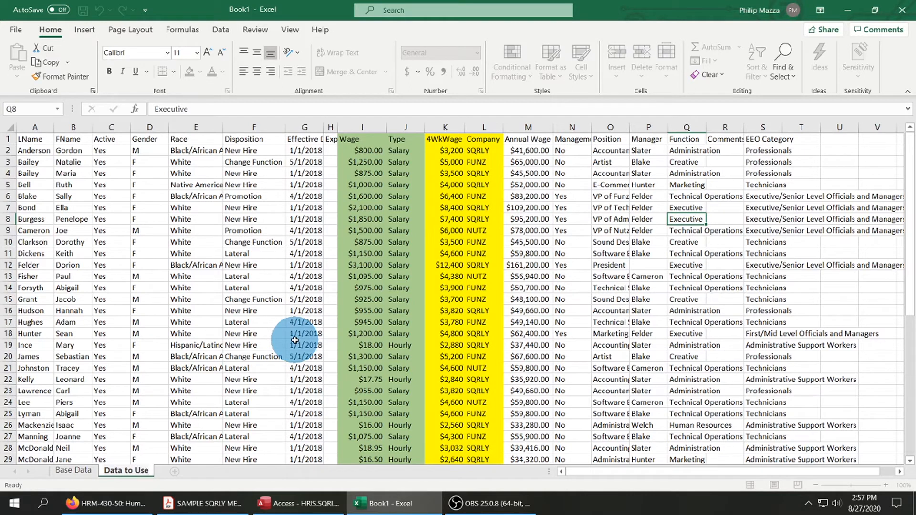
pyautogui.click(403, 197)
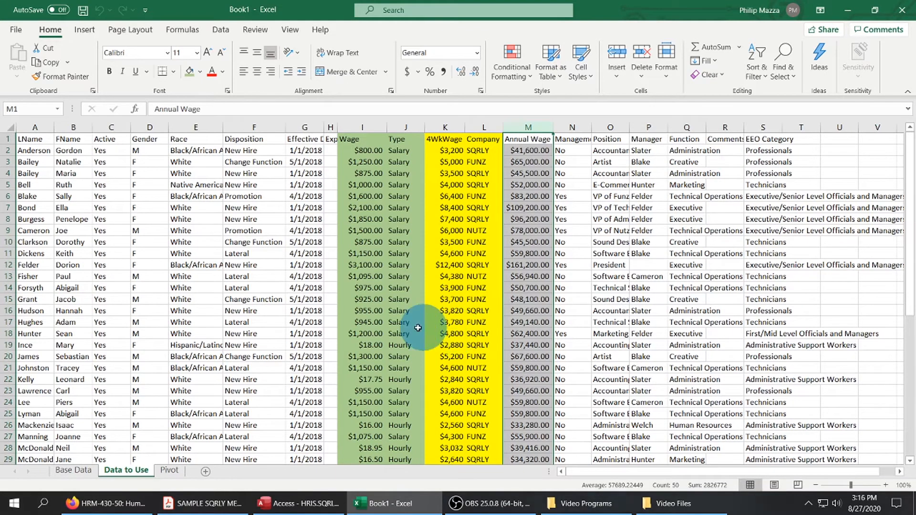
# Insert a blank column between Company and Annual Wage on the Data to Use sheet and widen it slightly.
pyautogui.click(170, 470)
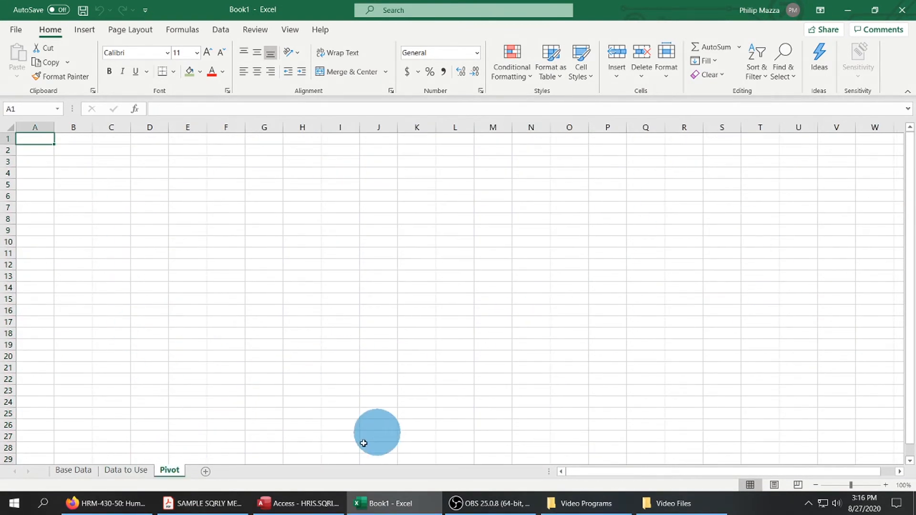
pyautogui.click(135, 473)
pyautogui.click(533, 128)
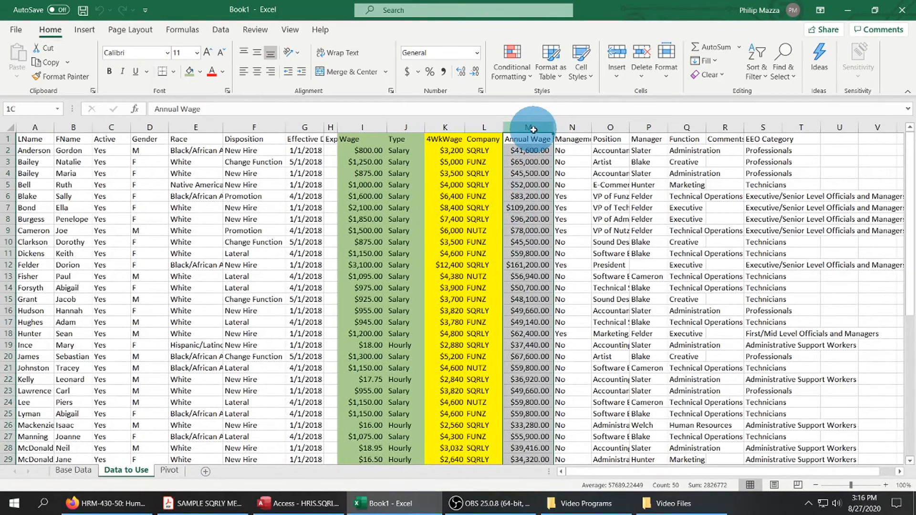
pyautogui.rightClick(533, 125)
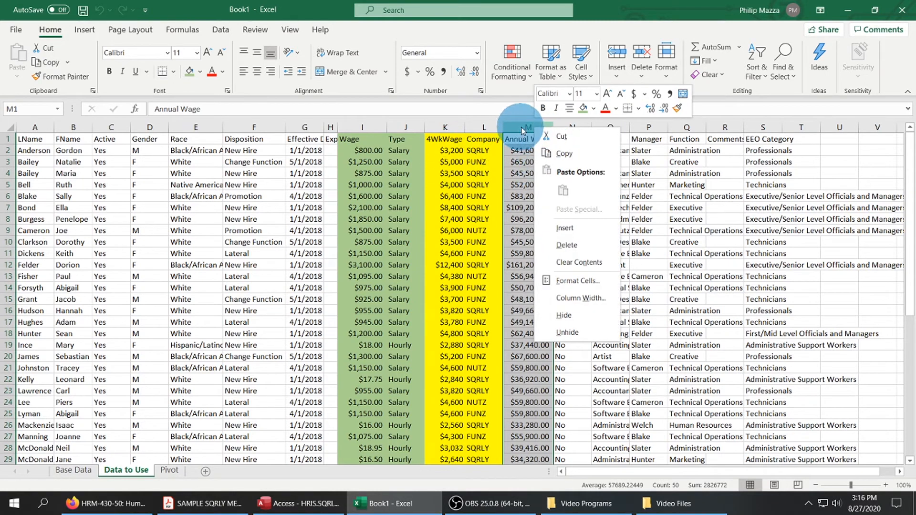
pyautogui.click(566, 225)
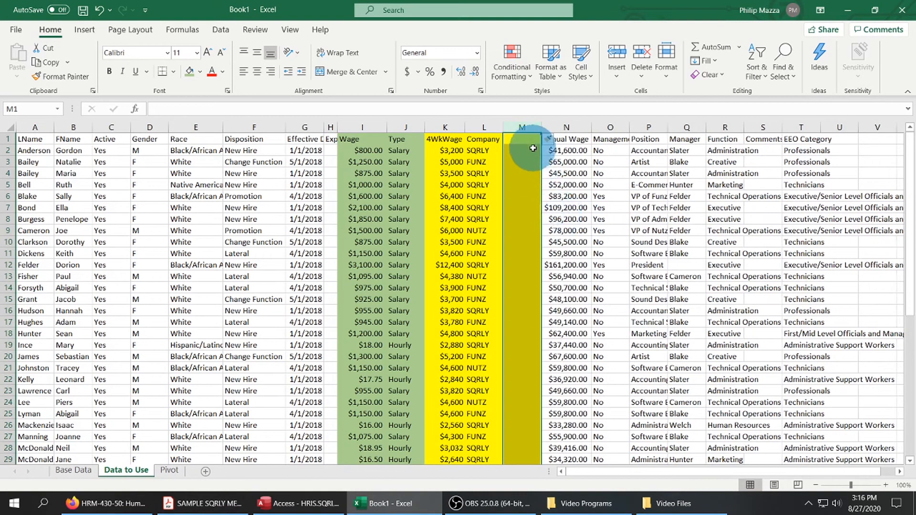
pyautogui.moveTo(543, 124); pyautogui.dragTo(563, 120)
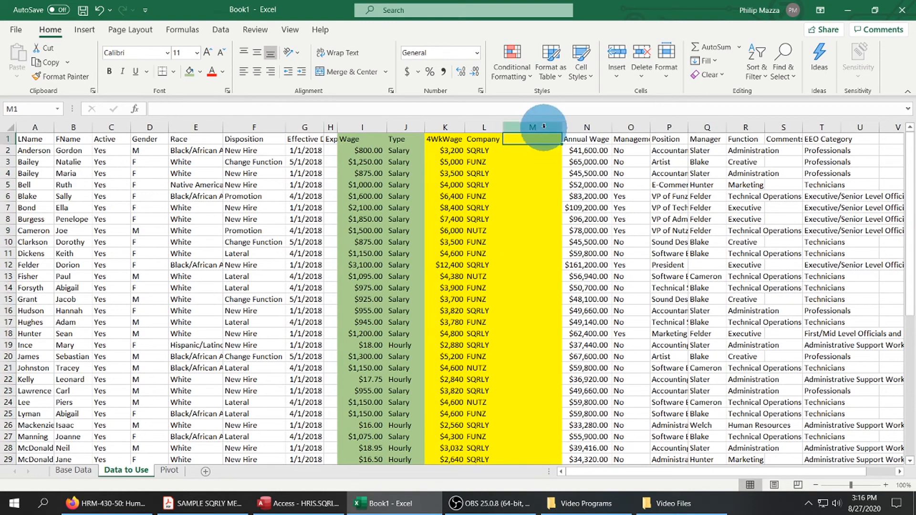
# Enter the header Bonus in cell M1 of the new column.
pyautogui.write('4WK')
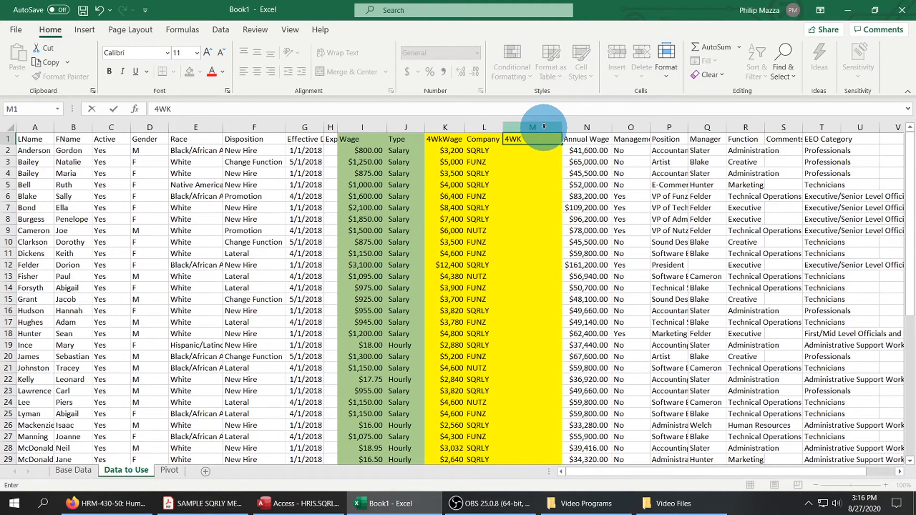
pyautogui.press('BackSpace')
pyautogui.press('BackSpace')
pyautogui.press('BackSpace')
pyautogui.write('Bonus')
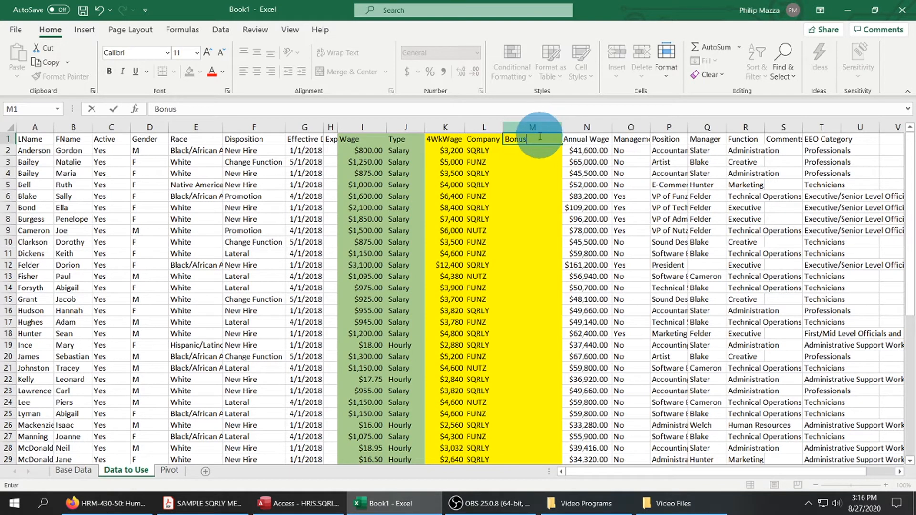
pyautogui.press('Return')
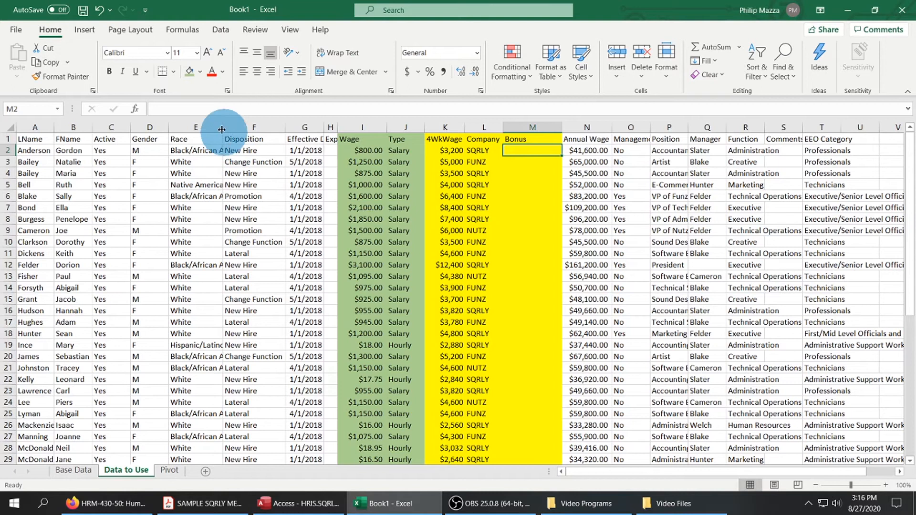
# Begin an IF formula in M2 that tests L2="sqrly" and returns K2*.10 when true.
pyautogui.click(220, 110)
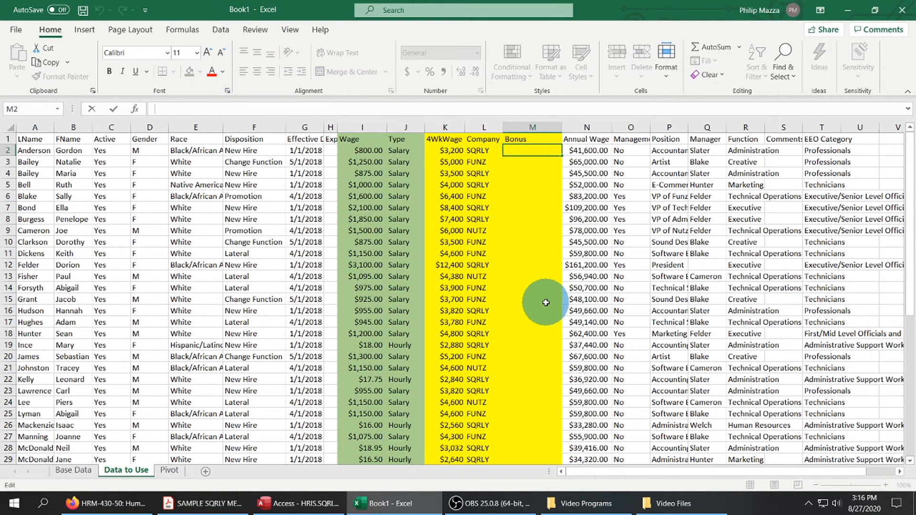
pyautogui.write('=')
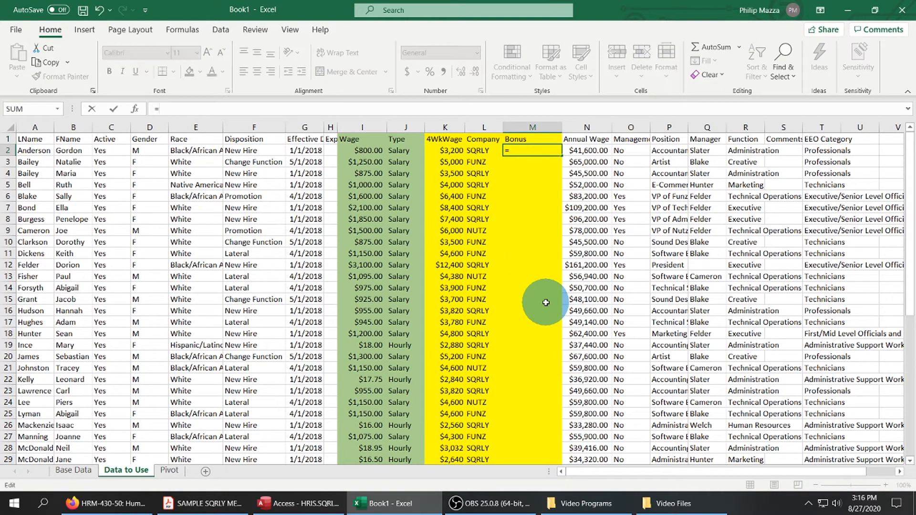
pyautogui.write('if(')
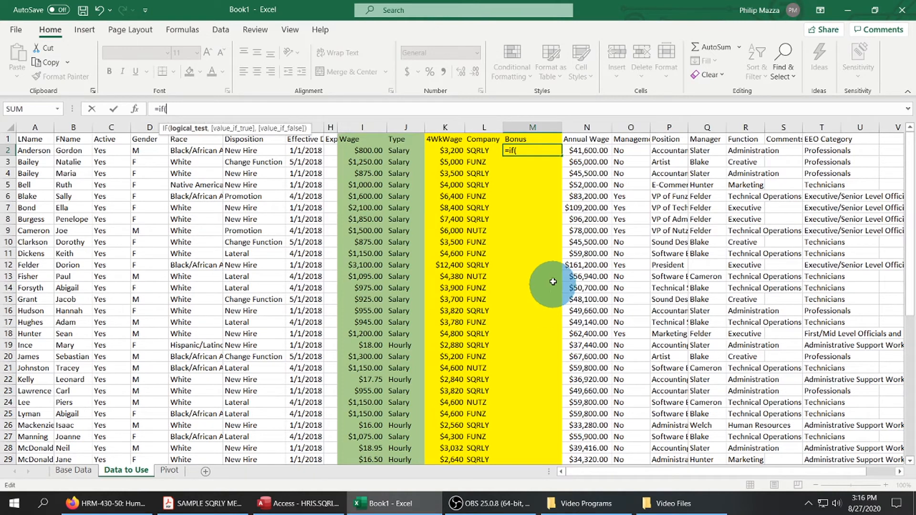
pyautogui.click(477, 150)
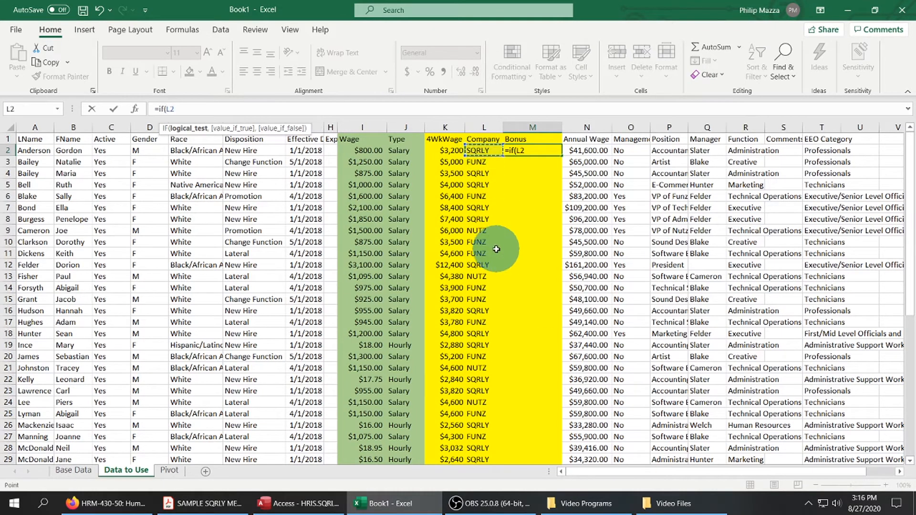
pyautogui.write('="sqrly",')
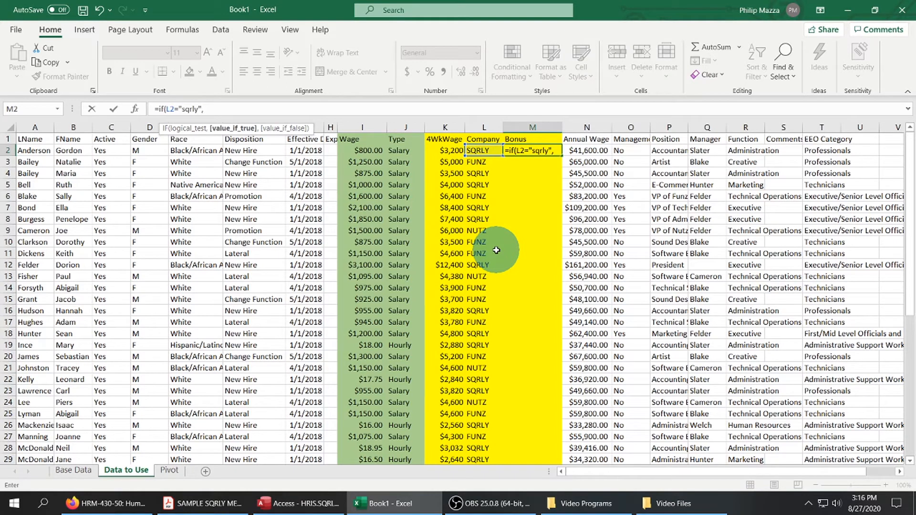
pyautogui.click(447, 149)
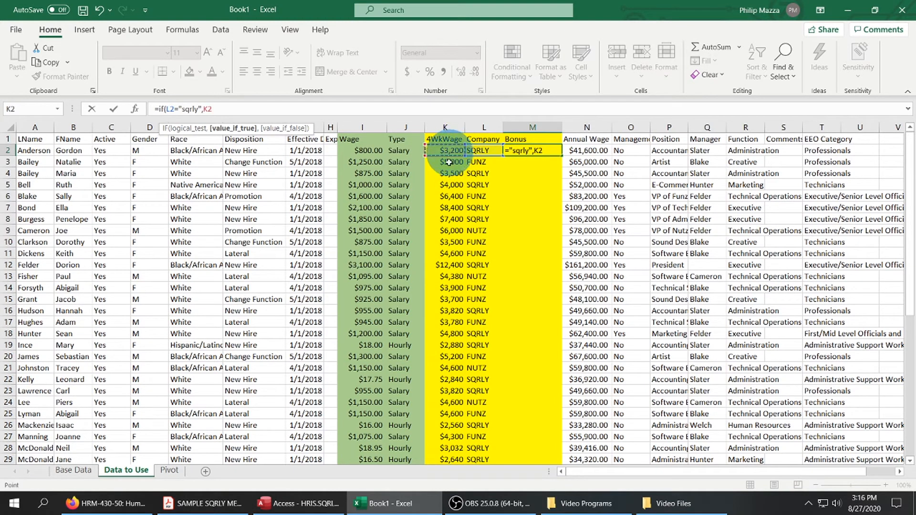
pyautogui.write('*.10')
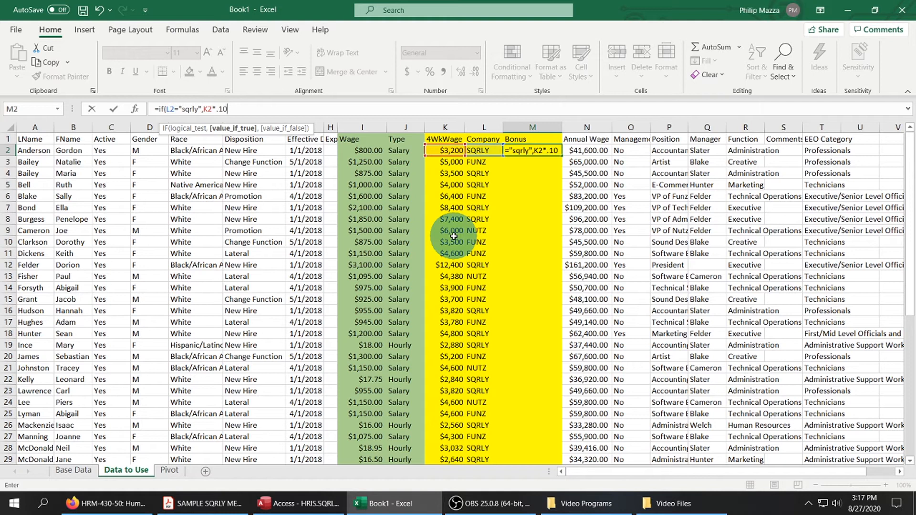
pyautogui.write(',')
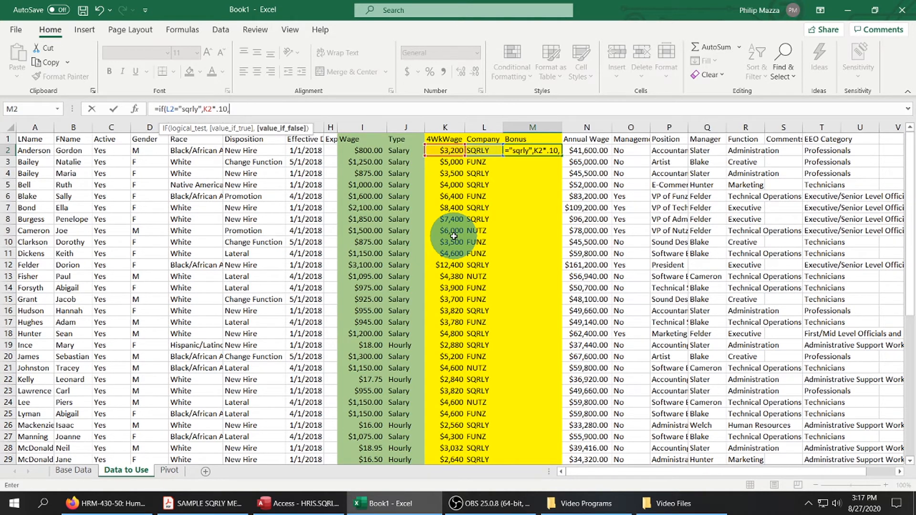
# Nest a second IF in the M2 formula that tests L2="nutz" and returns K2*.15 when true.
pyautogui.write('if')
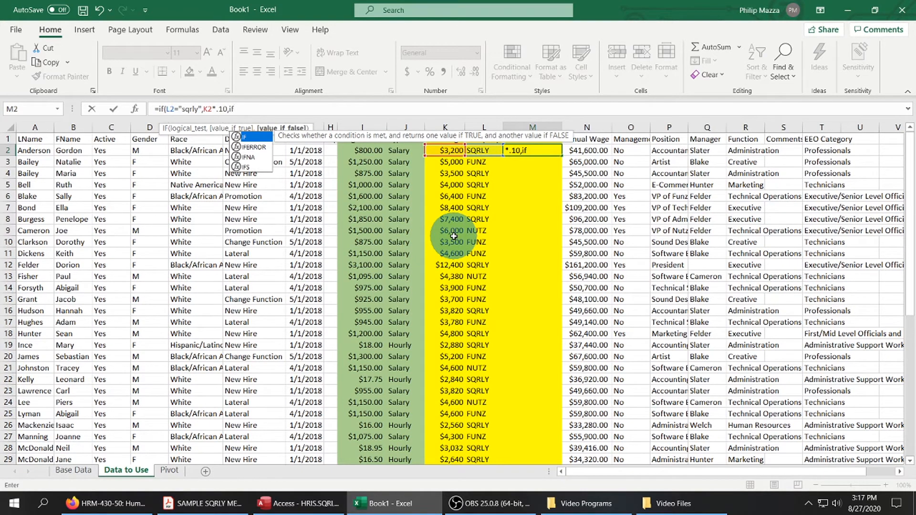
pyautogui.write('(')
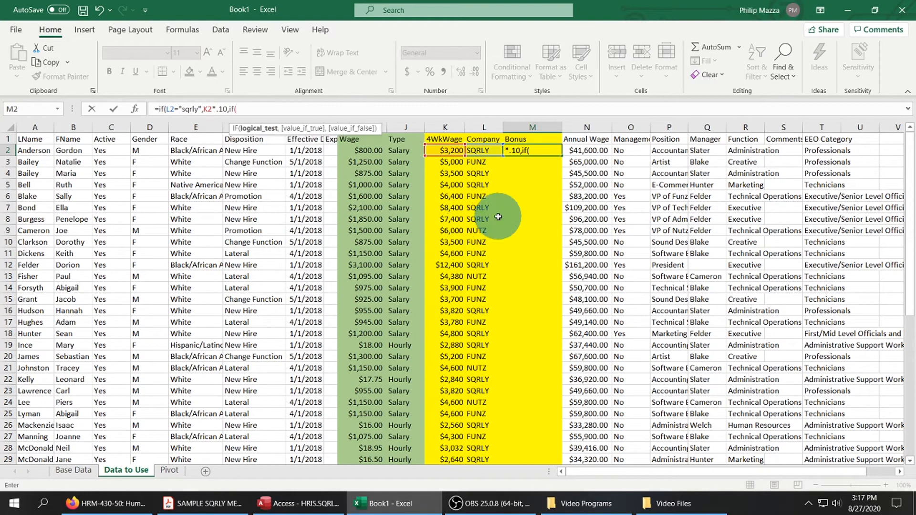
pyautogui.click(479, 150)
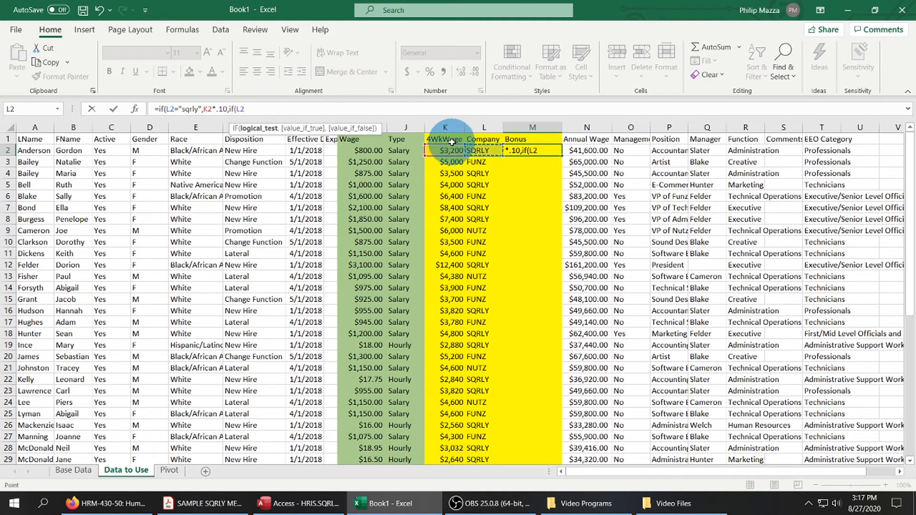
pyautogui.write('="nutz",')
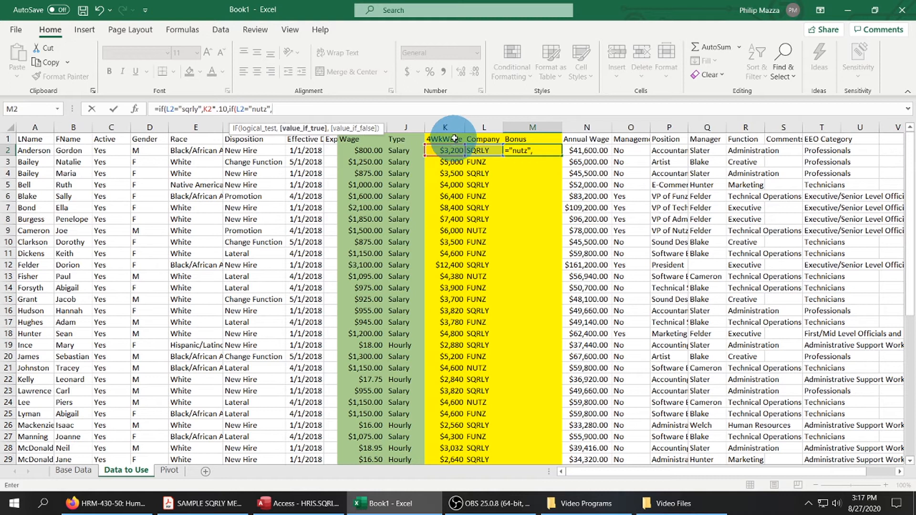
pyautogui.click(452, 150)
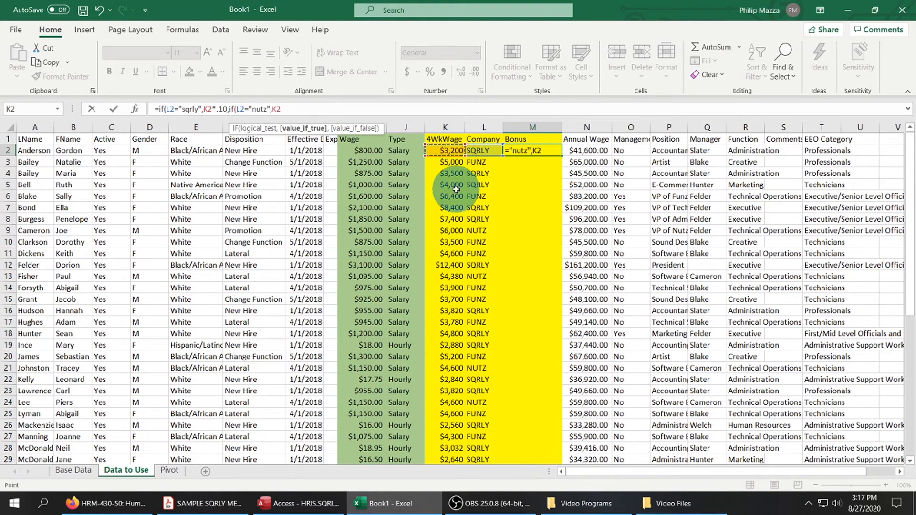
pyautogui.write('*.15')
pyautogui.write(',')
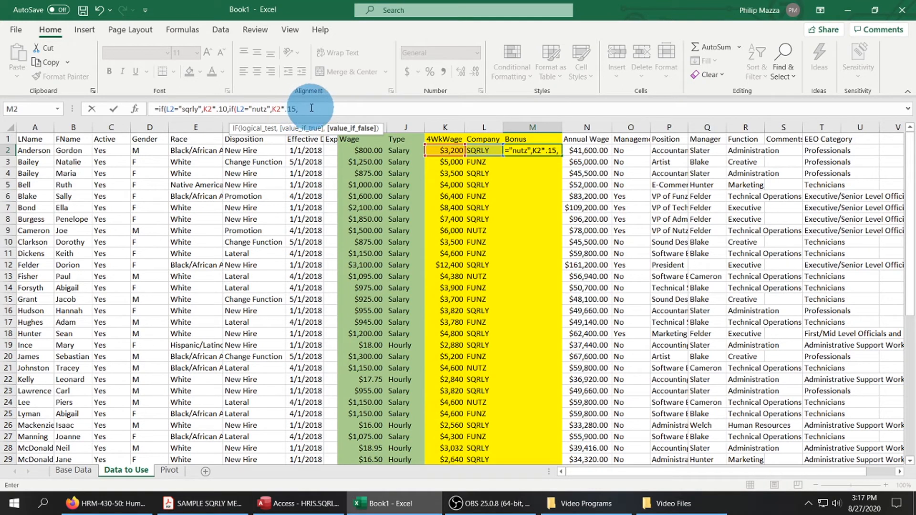
# Finish the nested bonus formula in M2 with K2*.09 as the value for all other companies.
pyautogui.click(445, 152)
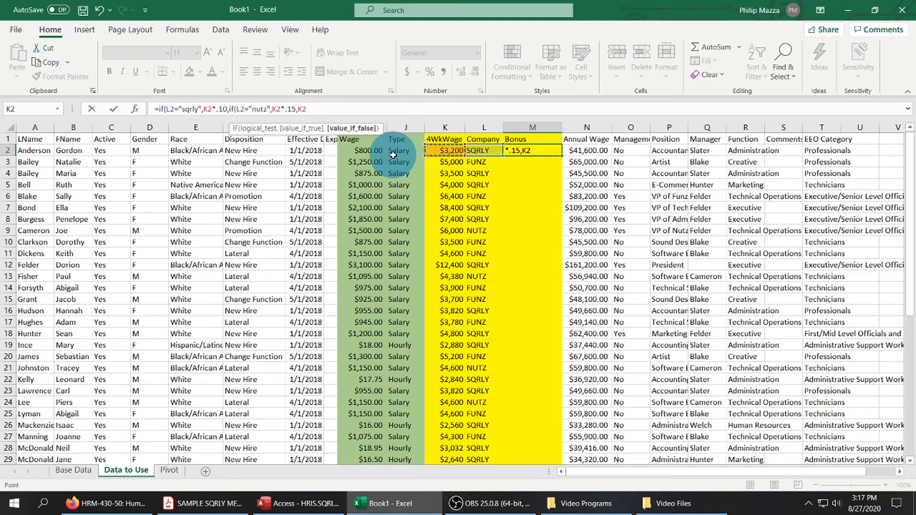
pyautogui.write('*')
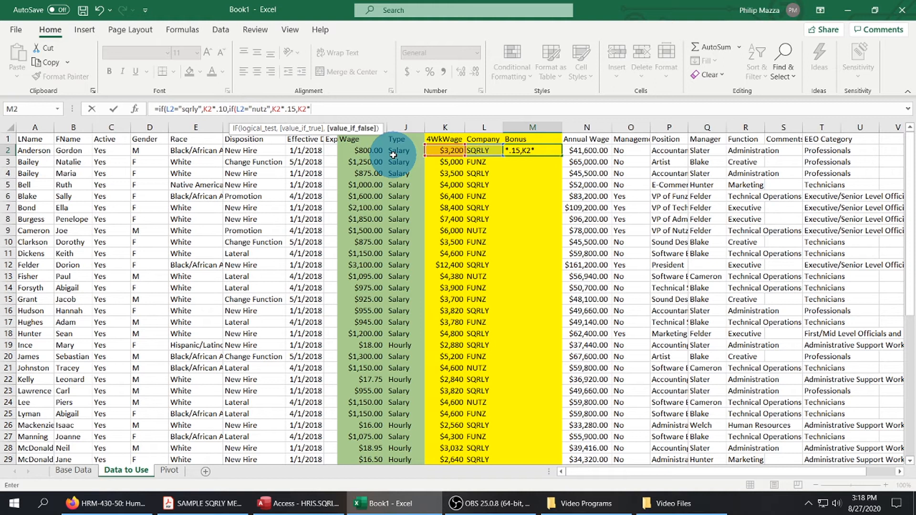
pyautogui.write('.09)')
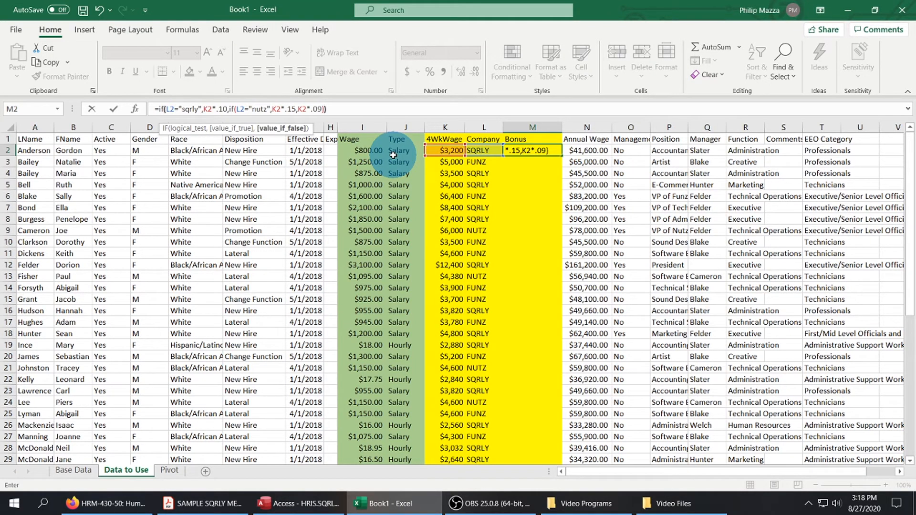
pyautogui.write(')')
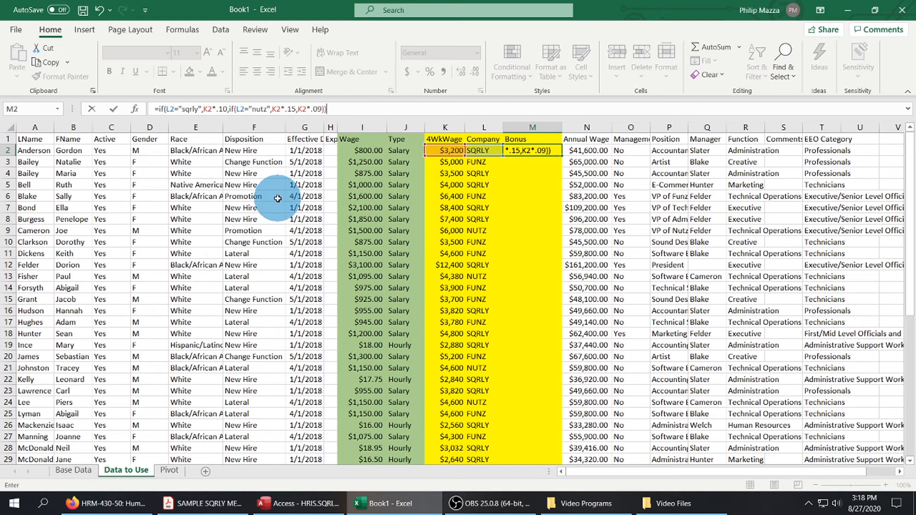
pyautogui.press('Return')
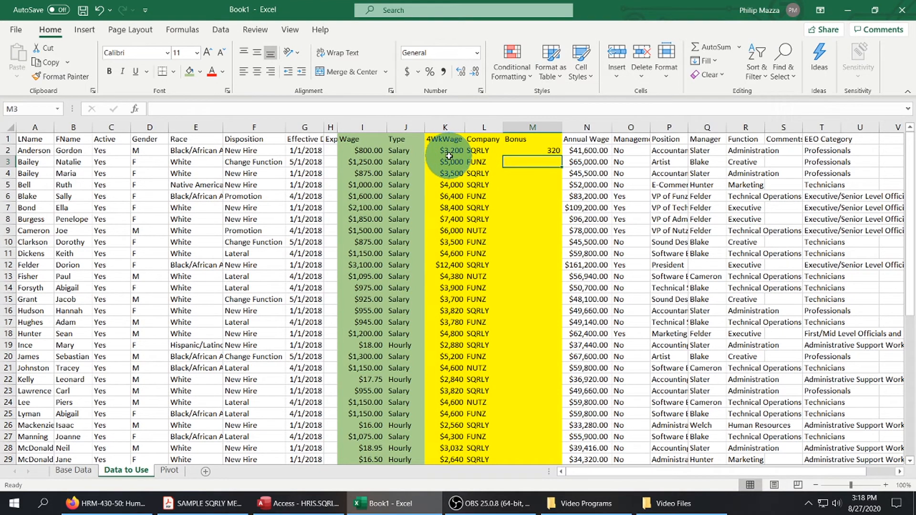
# Format the bonus in M2 as dollar currency with no decimal places.
pyautogui.click(550, 151)
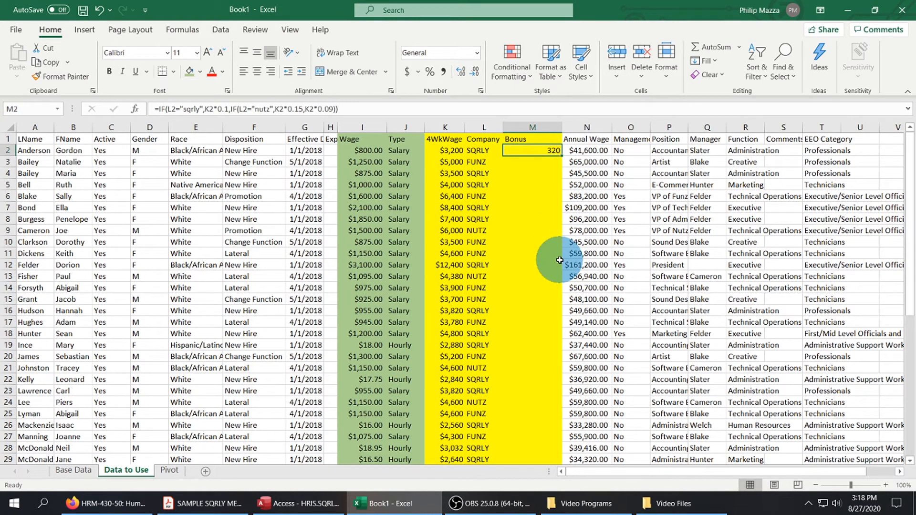
pyautogui.rightClick(544, 152)
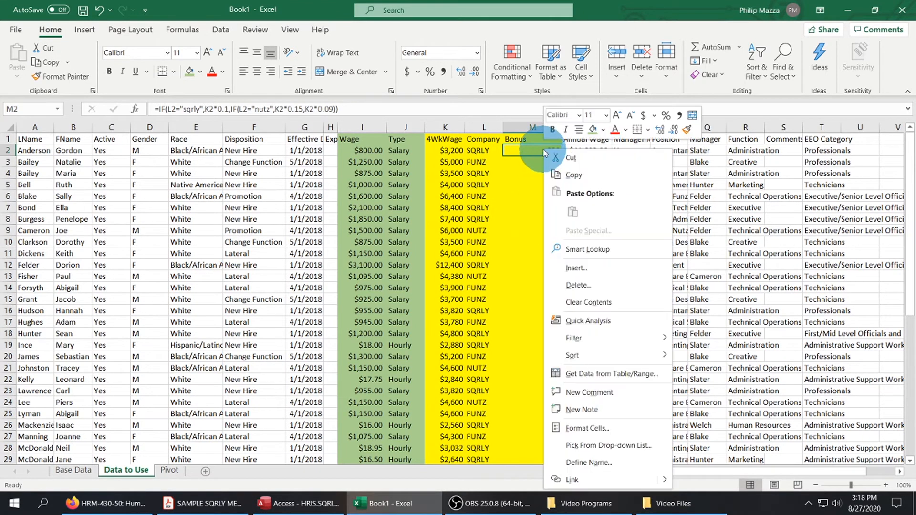
pyautogui.click(584, 429)
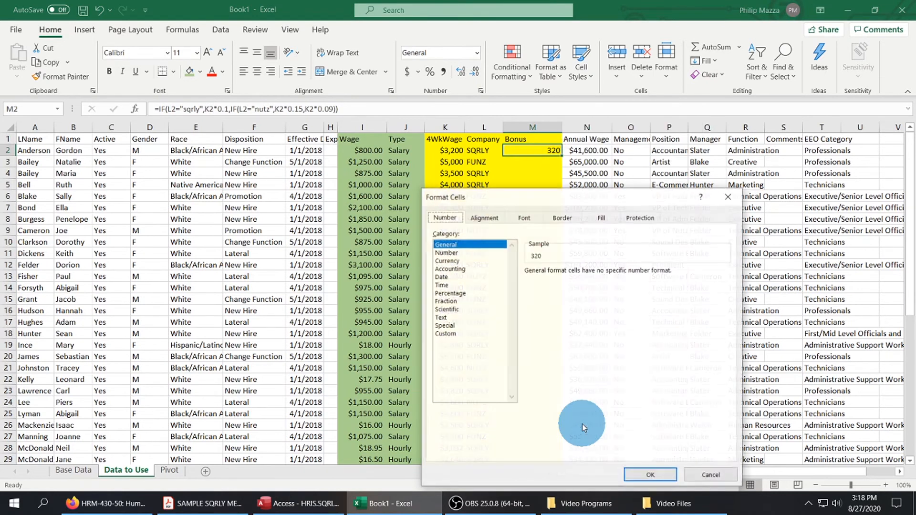
pyautogui.click(454, 261)
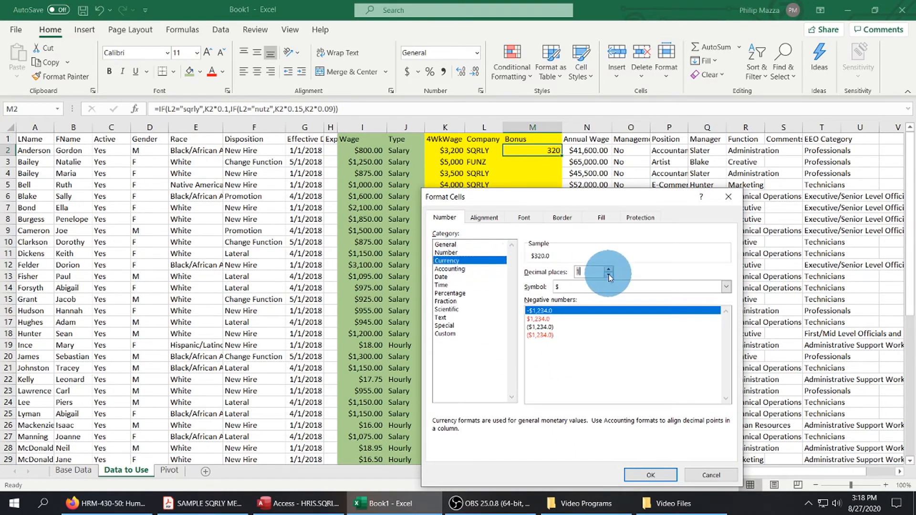
pyautogui.click(651, 475)
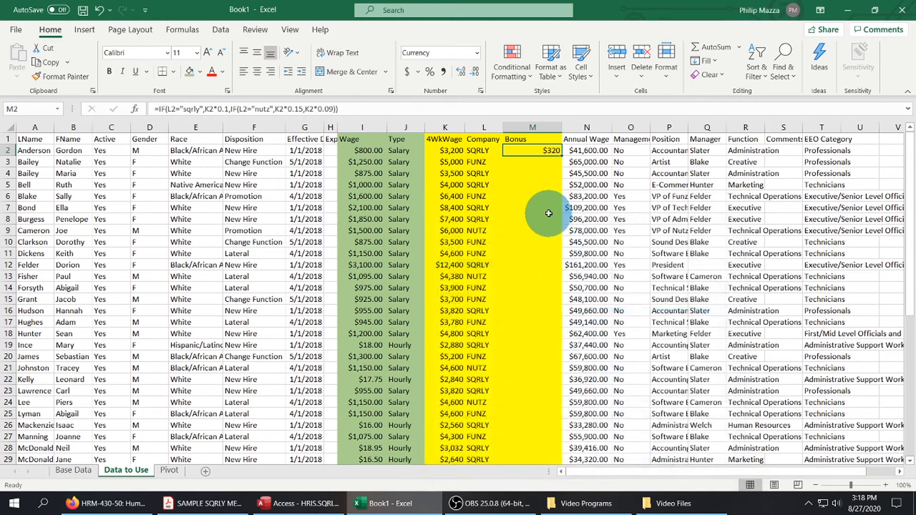
# Fill the M2 bonus formula down the Bonus column for all employee rows and check the results.
pyautogui.moveTo(563, 157); pyautogui.dragTo(566, 441)
pyautogui.scroll(2, 512, 274)
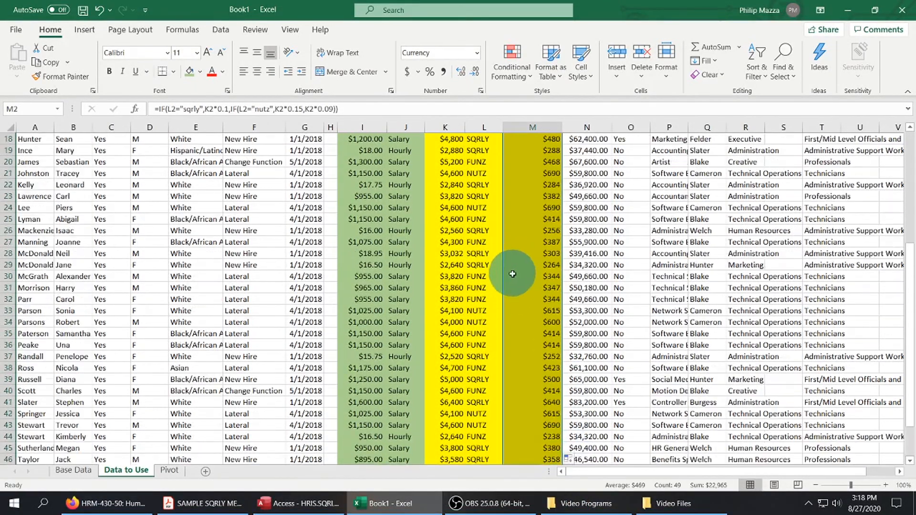
pyautogui.scroll(6, 512, 274)
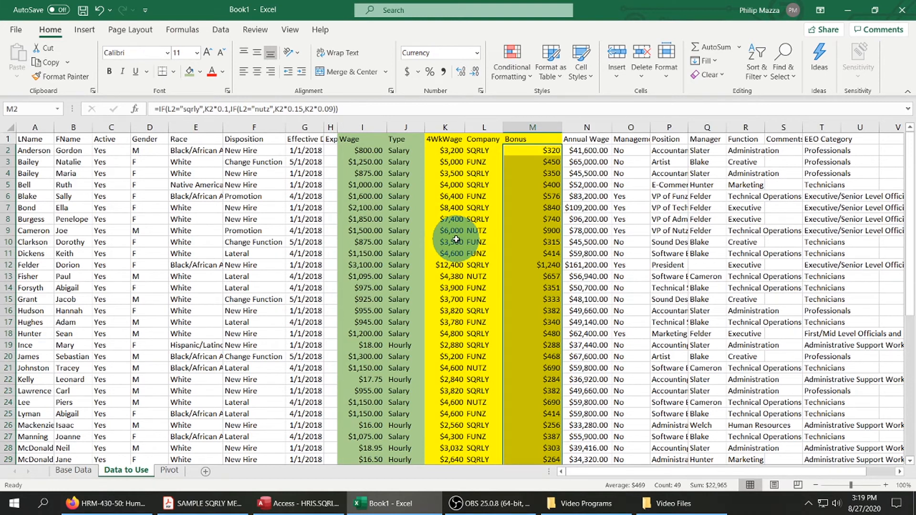
pyautogui.click(589, 231)
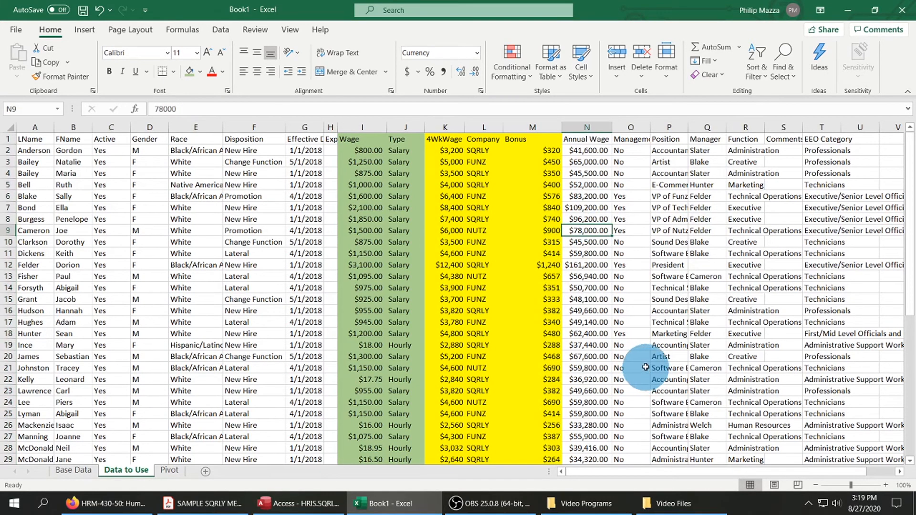
# Start creating a PivotTable on the existing Pivot sheet with its location at cell A1.
pyautogui.moveTo(444, 127); pyautogui.dragTo(515, 131)
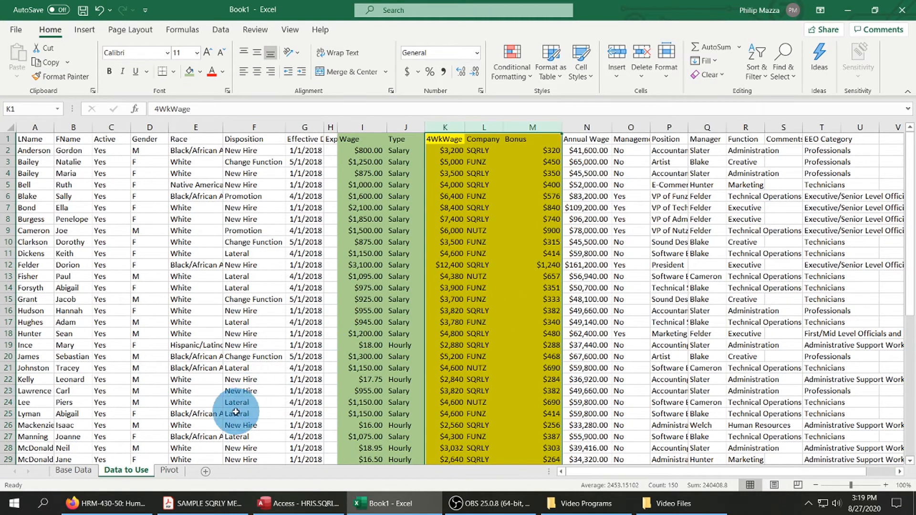
pyautogui.click(170, 472)
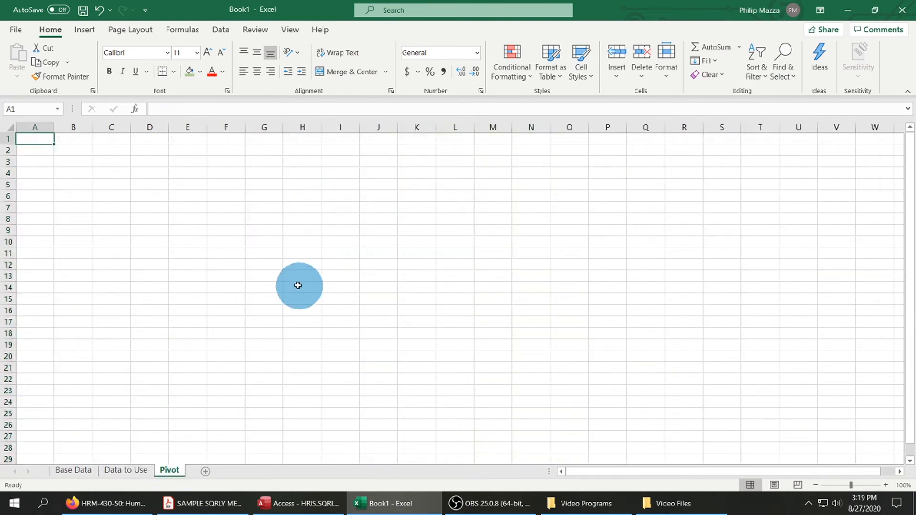
pyautogui.click(86, 30)
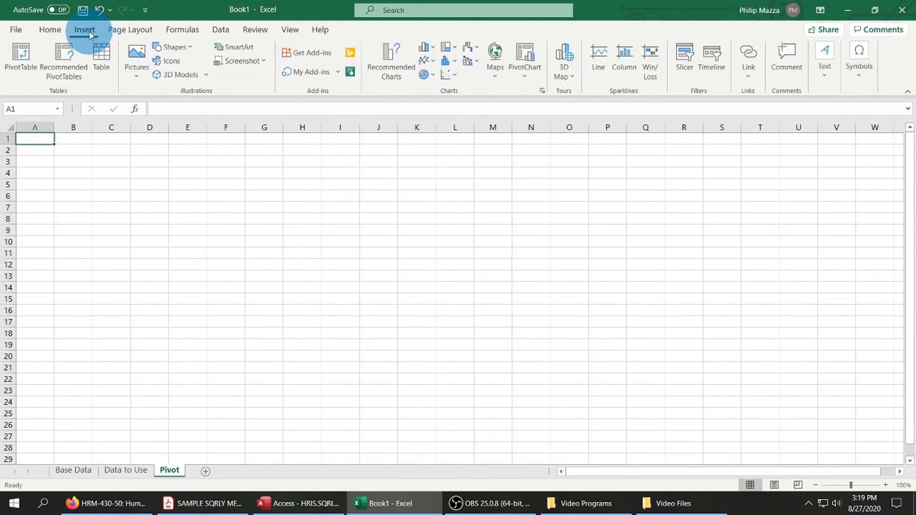
pyautogui.click(28, 56)
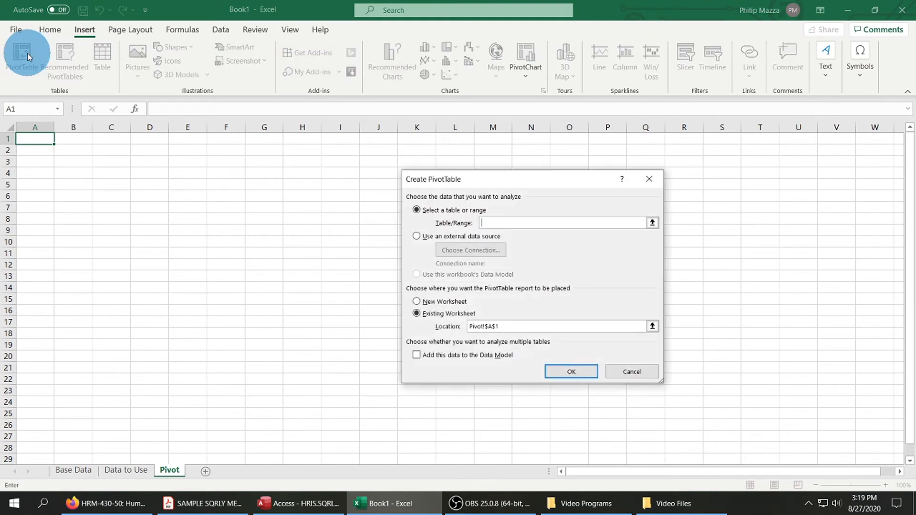
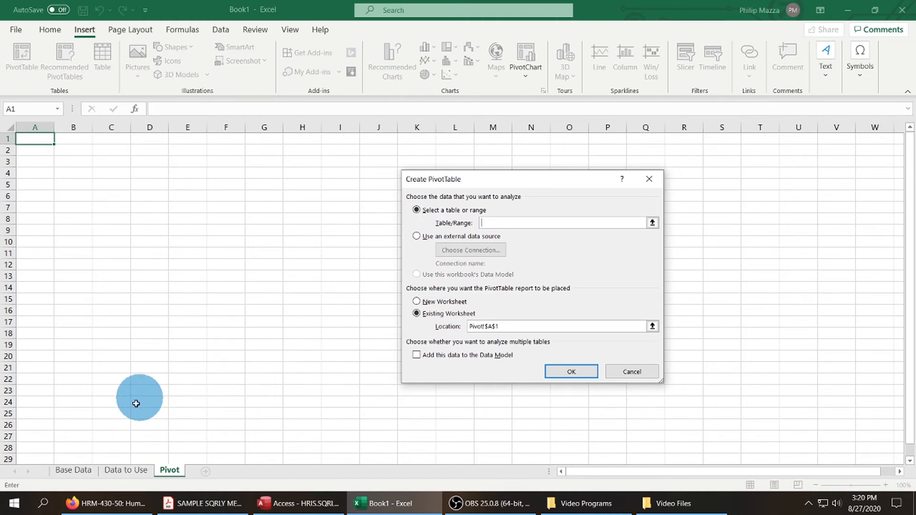
# Set the PivotTable source to columns A through T of the Data to Use sheet and create the table.
pyautogui.click(127, 471)
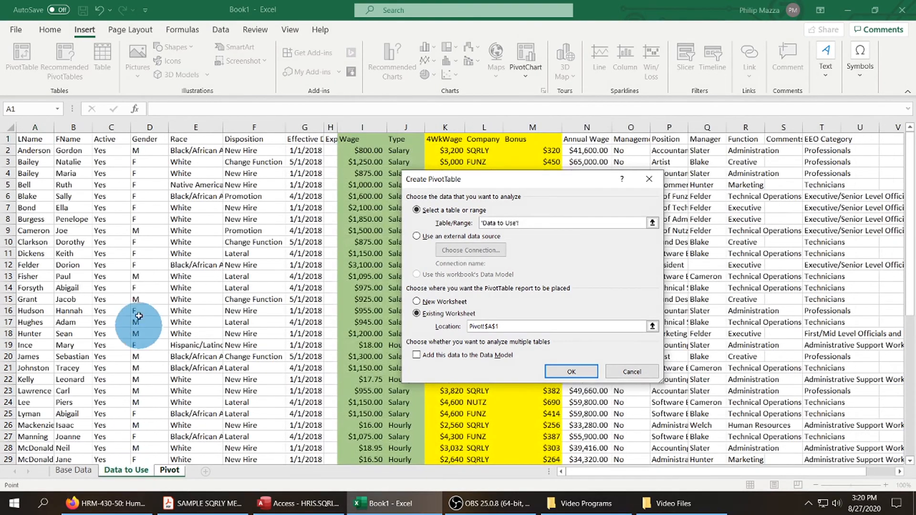
pyautogui.moveTo(36, 127); pyautogui.dragTo(371, 140)
pyautogui.moveTo(650, 135); pyautogui.dragTo(818, 157)
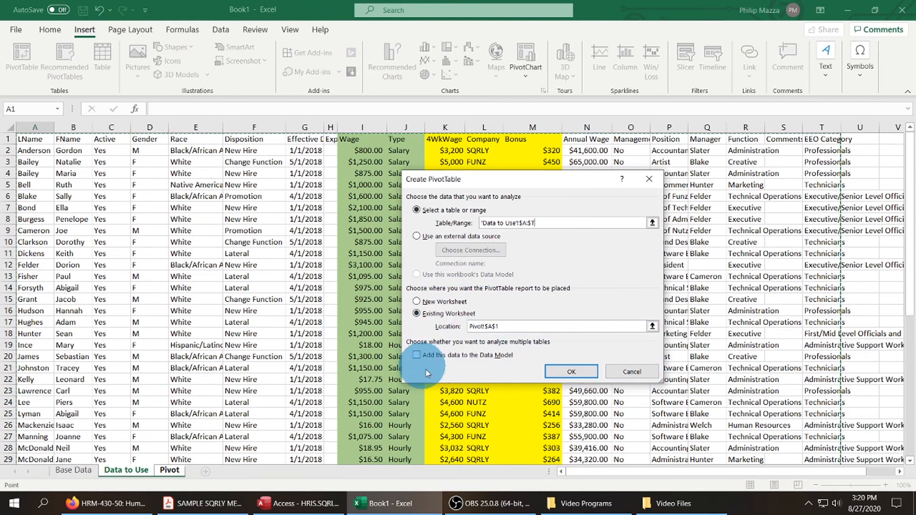
pyautogui.click(575, 372)
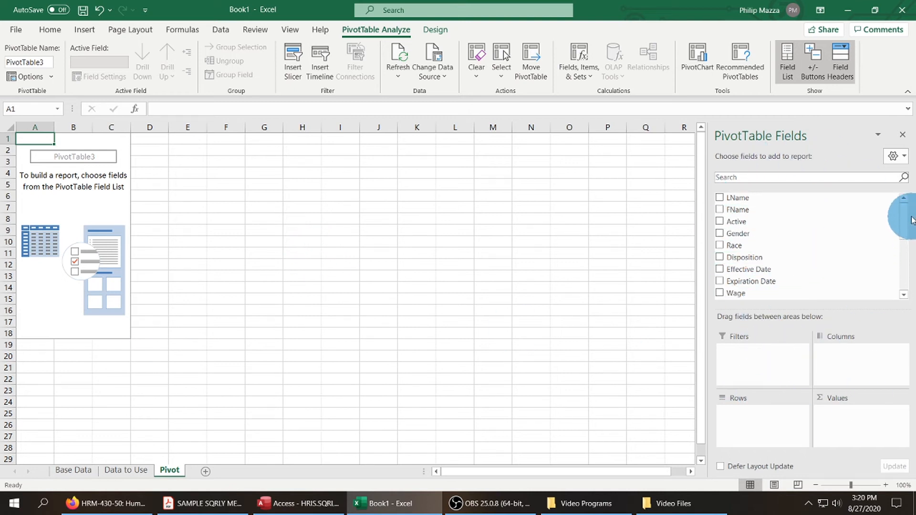
# Add 4WkWage and Company to the PivotTable rows, with Company as the outer level.
pyautogui.moveTo(909, 216); pyautogui.dragTo(910, 248)
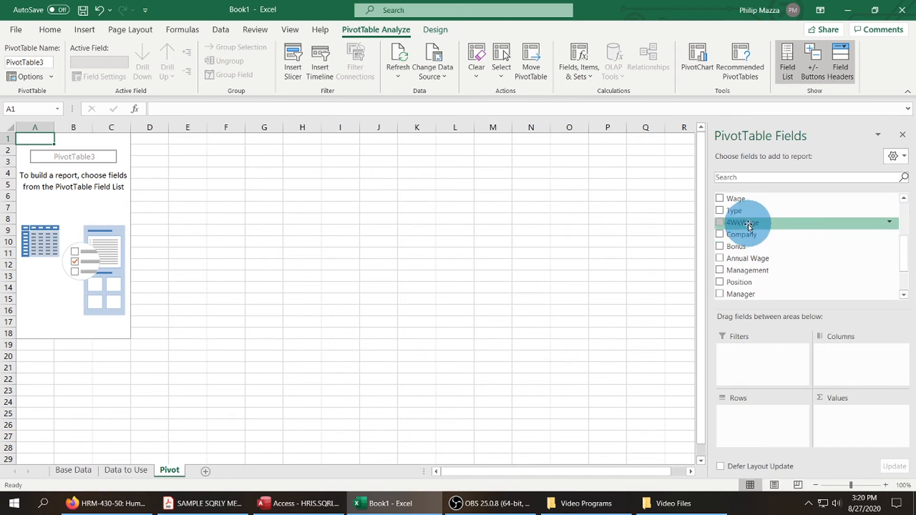
pyautogui.moveTo(747, 247); pyautogui.dragTo(792, 415)
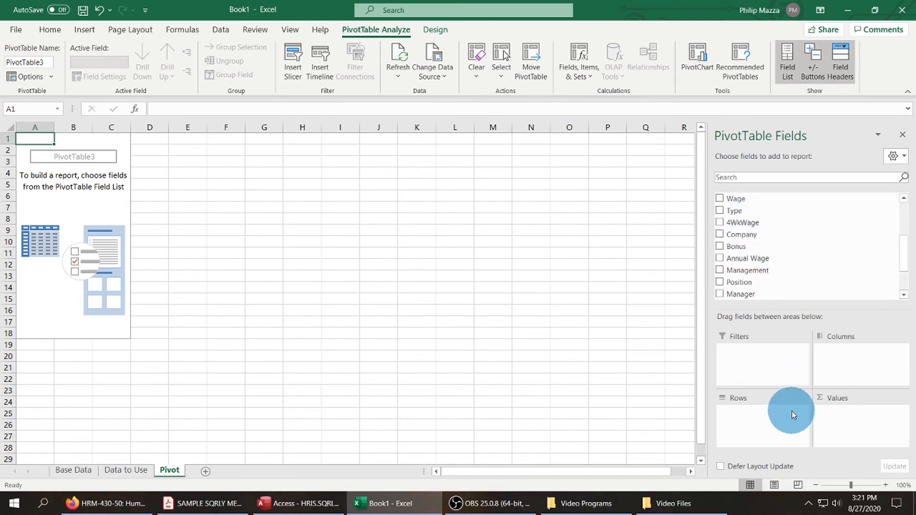
pyautogui.moveTo(749, 229); pyautogui.dragTo(775, 415)
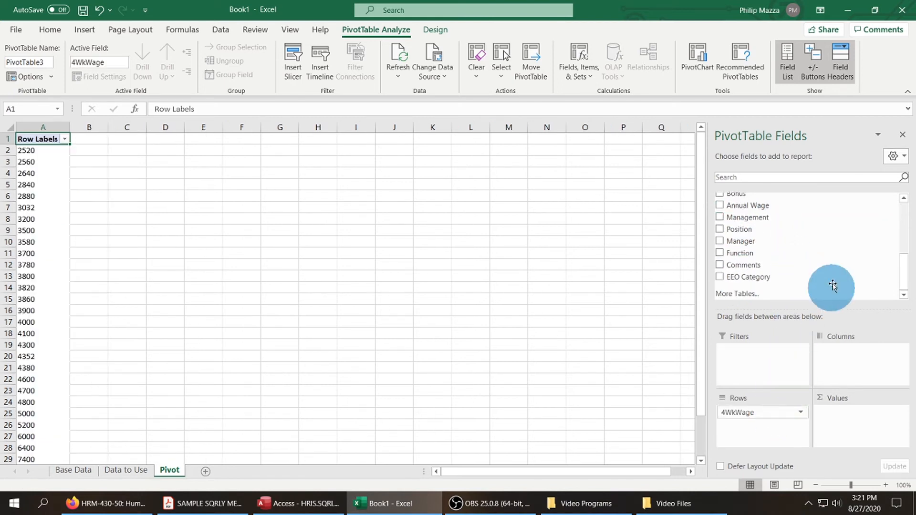
pyautogui.scroll(2, 806, 231)
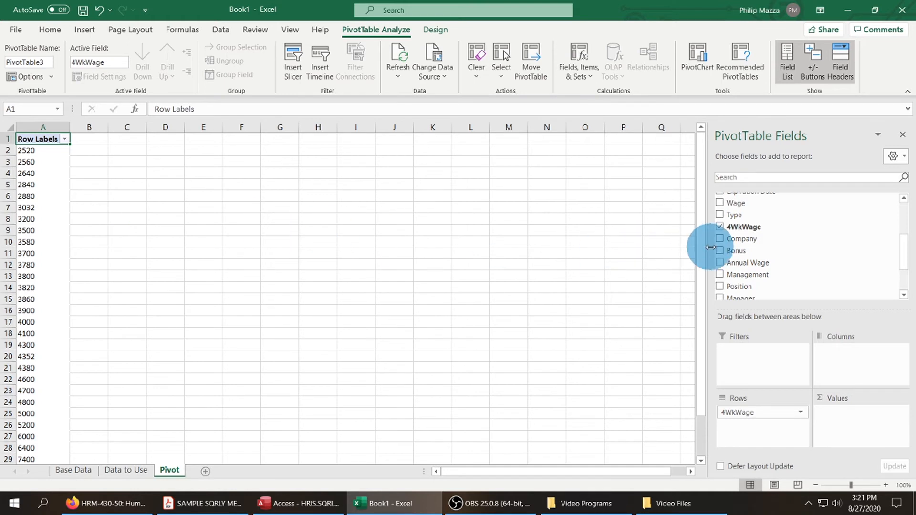
pyautogui.moveTo(739, 240); pyautogui.dragTo(764, 407)
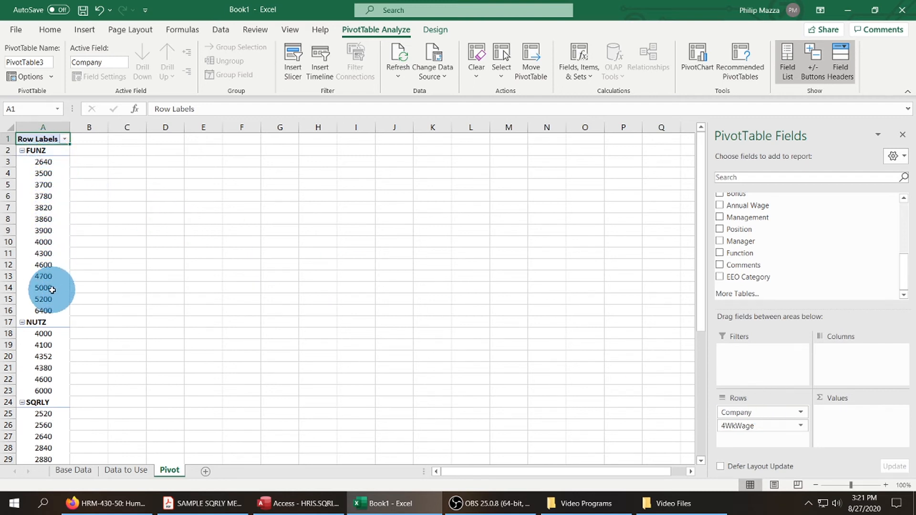
# Add Bonus to the PivotTable rows below Company and remove 4WkWage from the rows.
pyautogui.scroll(2, 836, 246)
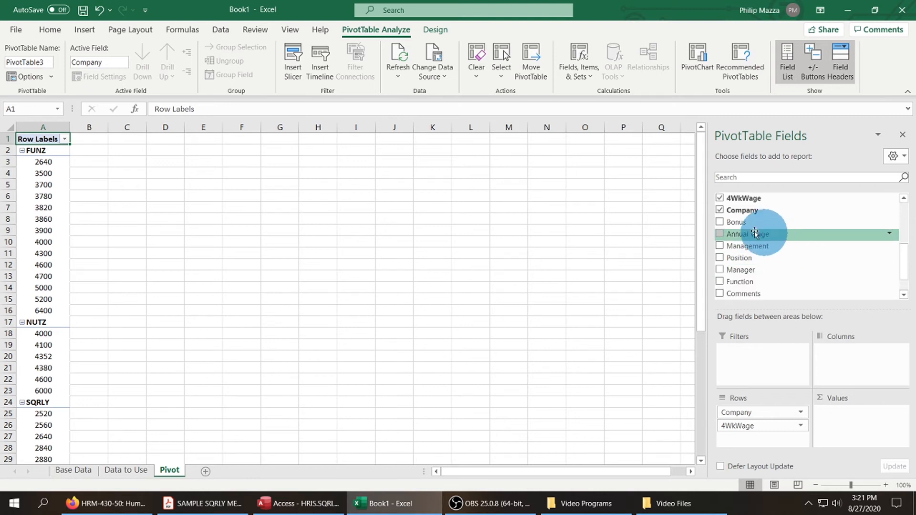
pyautogui.moveTo(739, 222); pyautogui.dragTo(768, 236)
pyautogui.moveTo(802, 339); pyautogui.dragTo(790, 432)
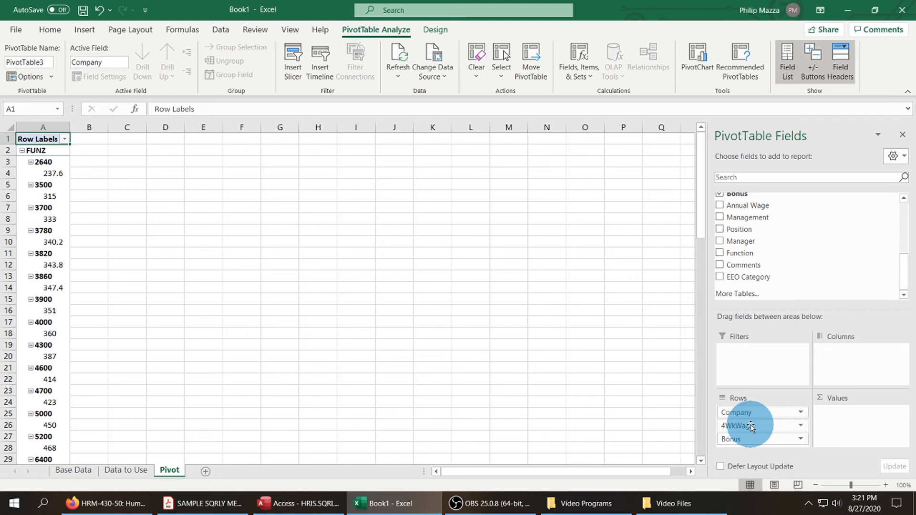
pyautogui.moveTo(751, 426); pyautogui.dragTo(797, 248)
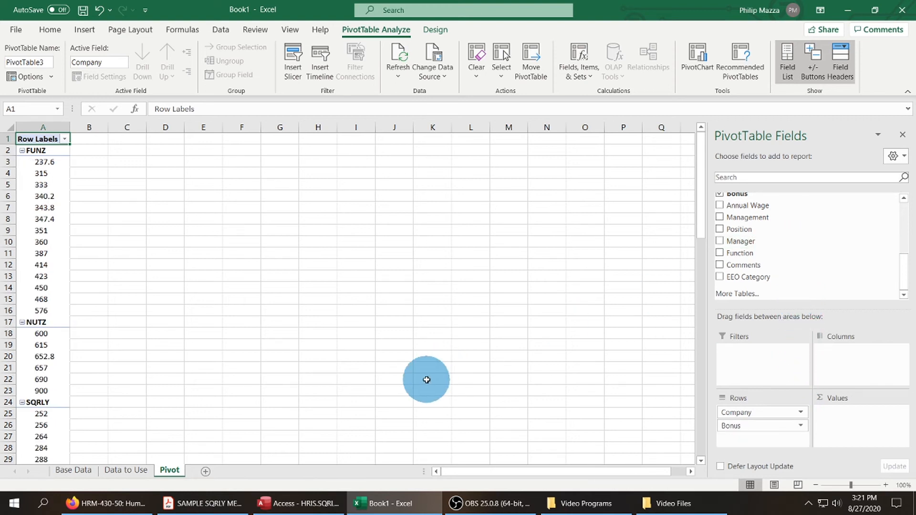
# Add Bonus to the PivotTable values and summarize it by Count.
pyautogui.scroll(1, 803, 242)
pyautogui.moveTo(743, 223); pyautogui.dragTo(840, 413)
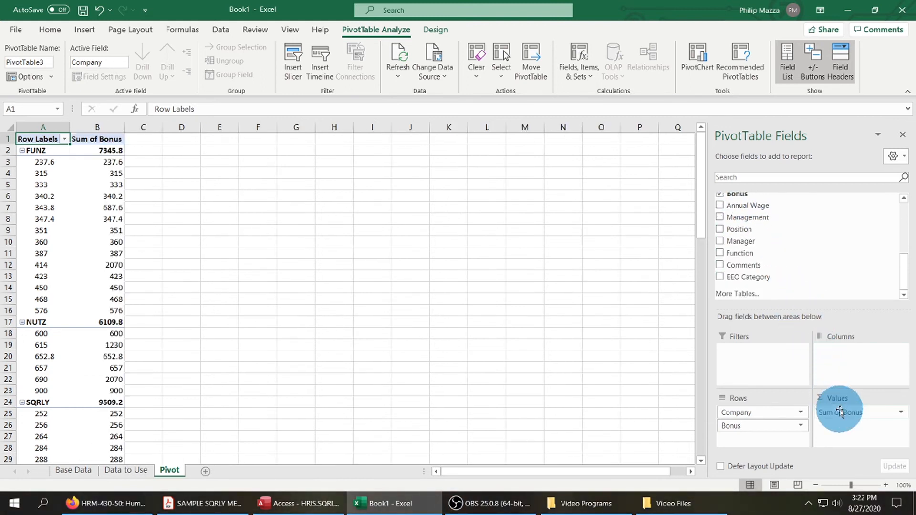
pyautogui.click(901, 413)
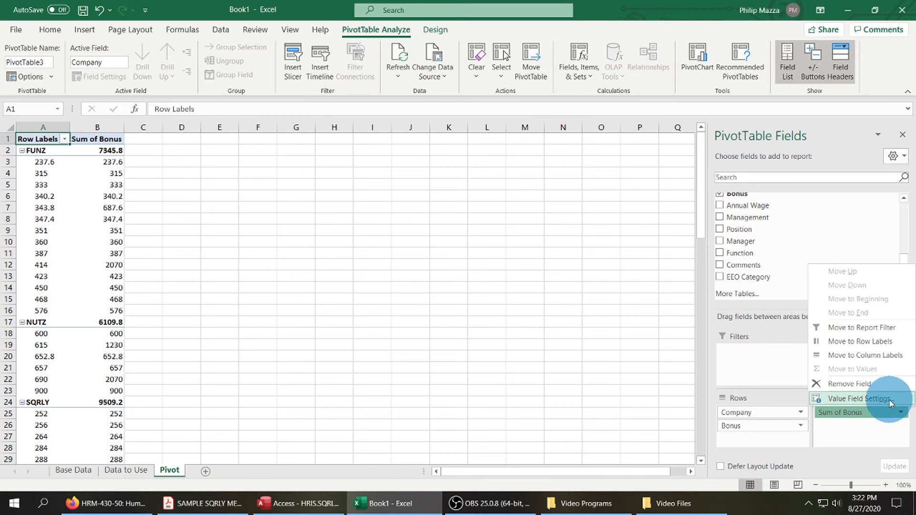
pyautogui.click(890, 401)
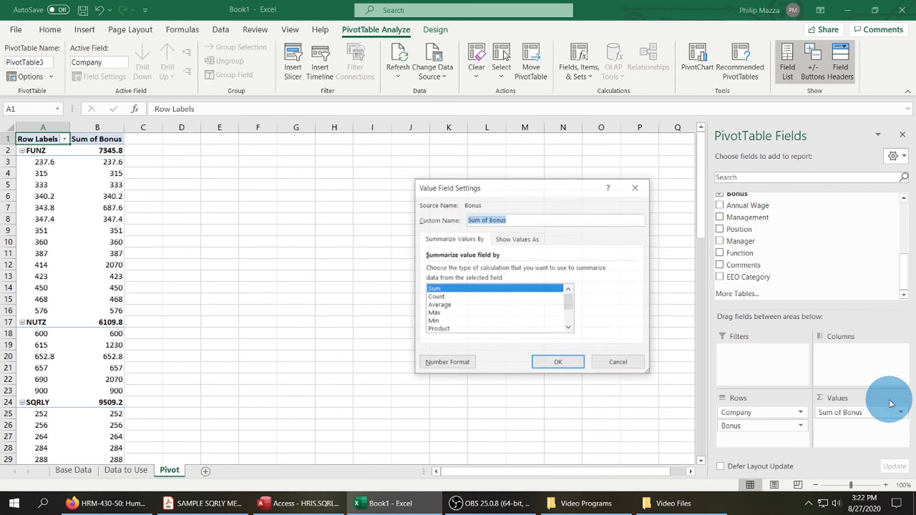
pyautogui.click(445, 297)
pyautogui.click(549, 364)
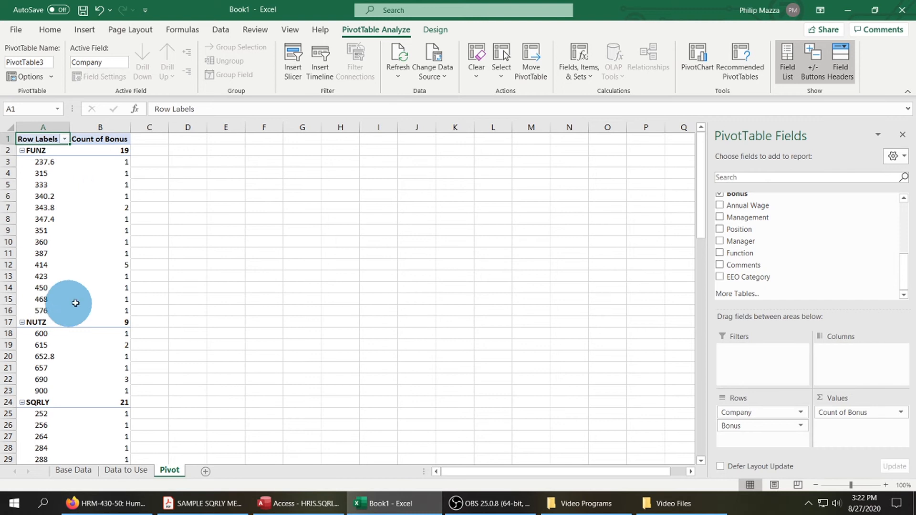
# Add Bonus to the PivotTable values a second time as a sum, below Count of Bonus.
pyautogui.scroll(-2, 82, 307)
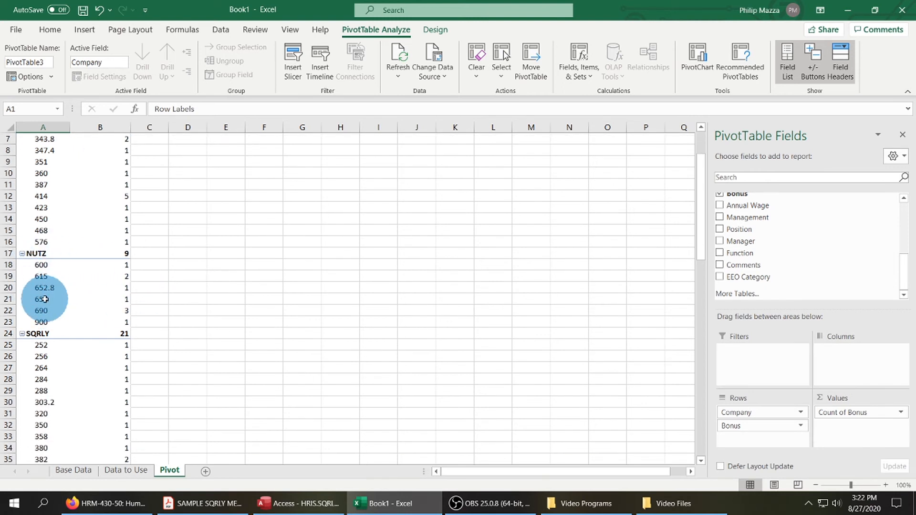
pyautogui.scroll(-2, 181, 287)
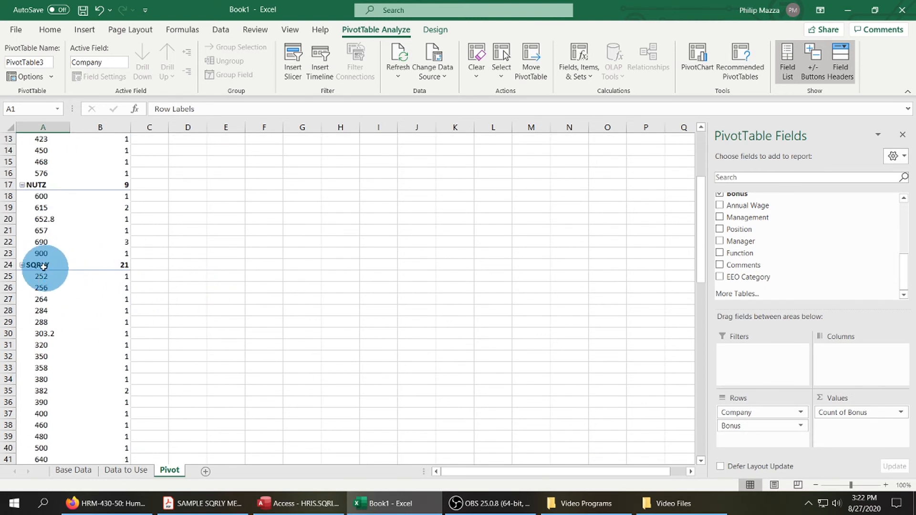
pyautogui.scroll(4, 261, 268)
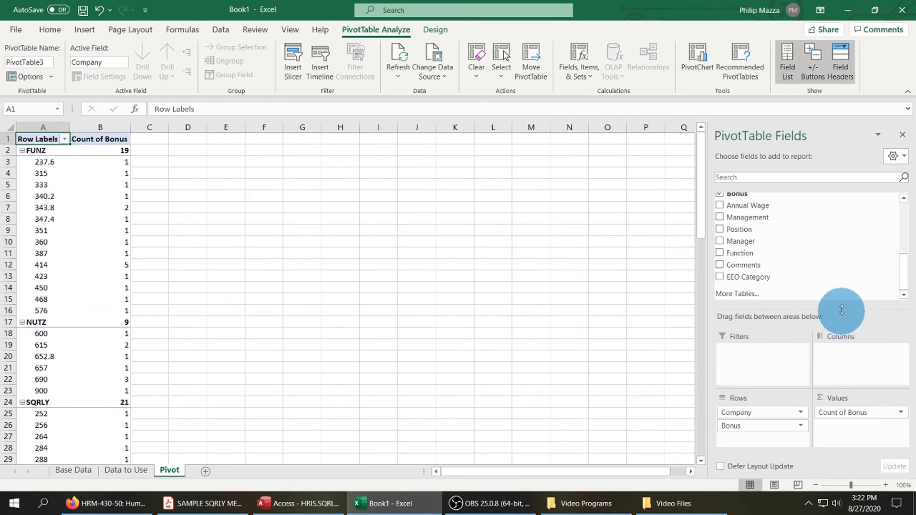
pyautogui.scroll(2, 831, 256)
pyautogui.moveTo(749, 224); pyautogui.dragTo(879, 412)
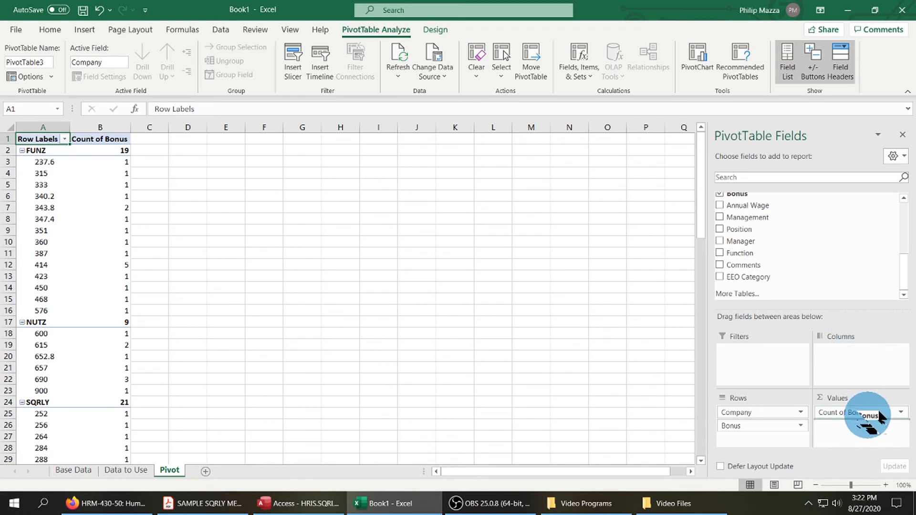
pyautogui.moveTo(880, 418); pyautogui.dragTo(877, 416)
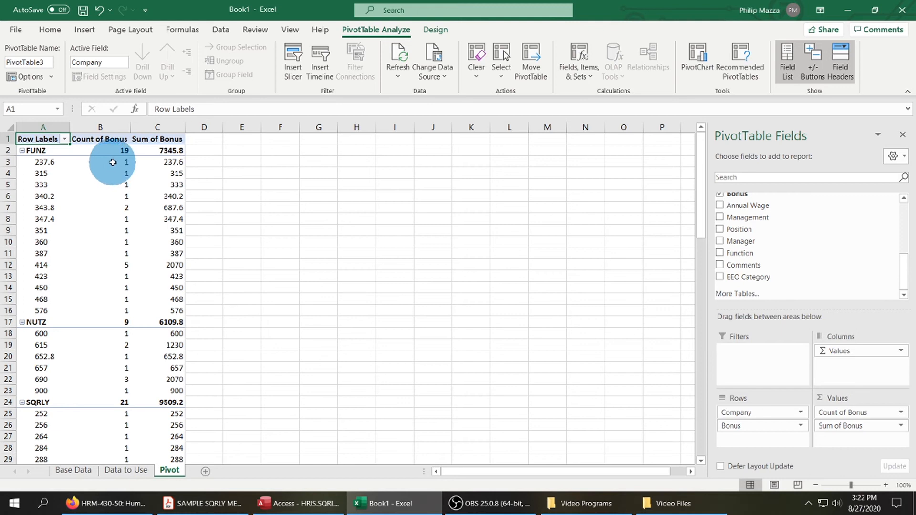
# Examine the bonus count and bonus sum for FUNZ, NUTZ, SQRLY and the grand total.
pyautogui.moveTo(182, 151); pyautogui.dragTo(184, 161)
pyautogui.click(178, 150)
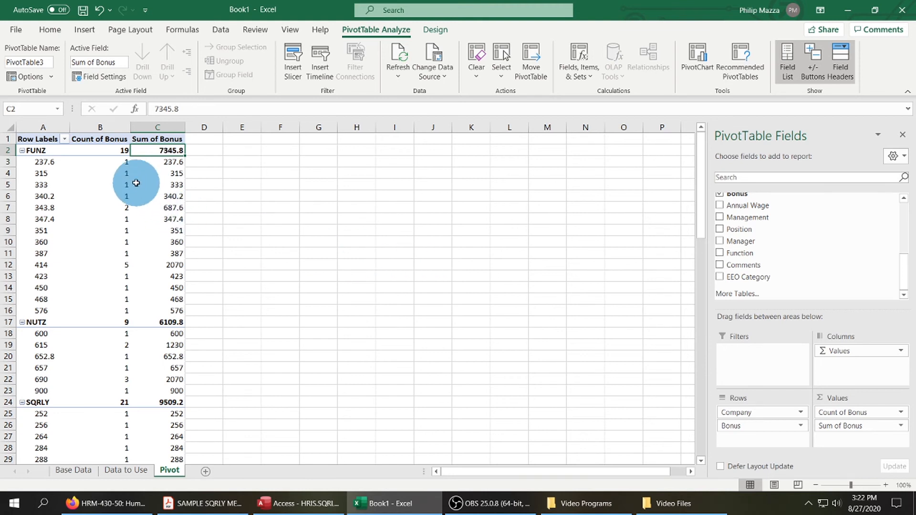
pyautogui.click(120, 151)
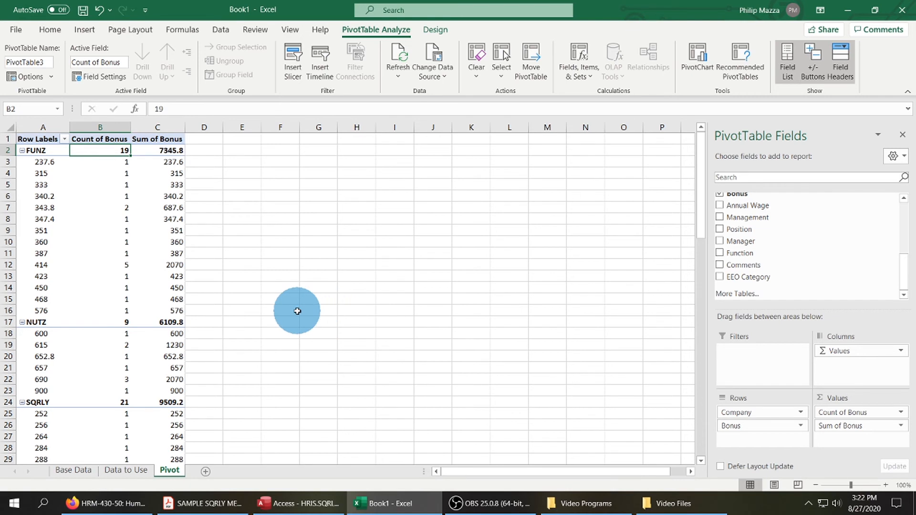
pyautogui.scroll(-1, 298, 311)
pyautogui.click(174, 290)
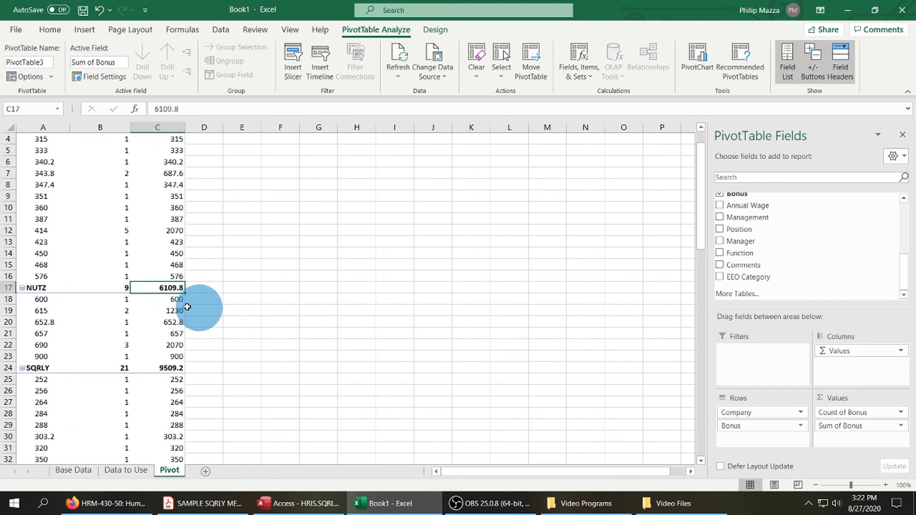
pyautogui.click(126, 290)
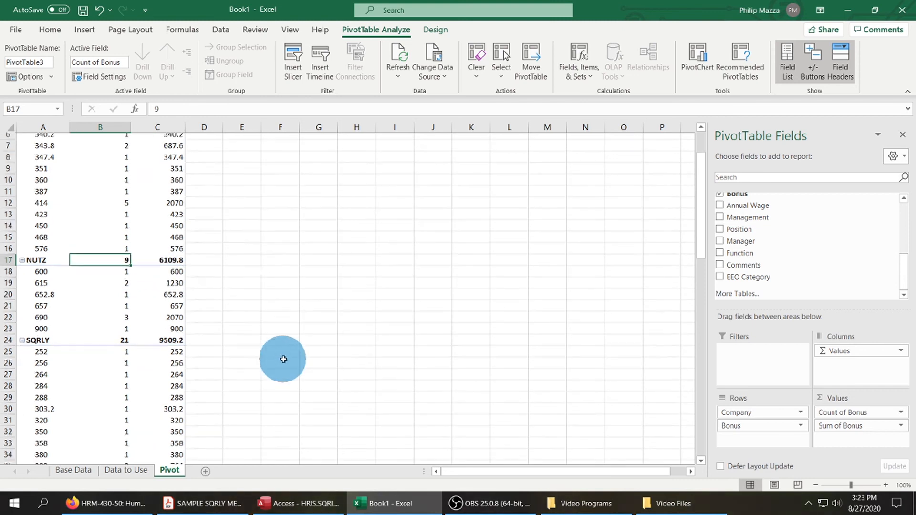
pyautogui.scroll(-1, 282, 358)
pyautogui.click(162, 334)
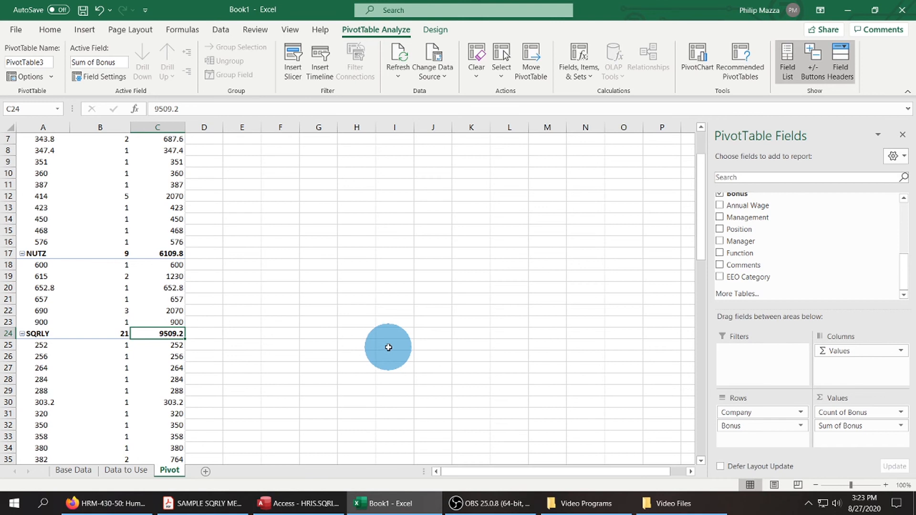
pyautogui.scroll(-1, 388, 348)
pyautogui.click(122, 300)
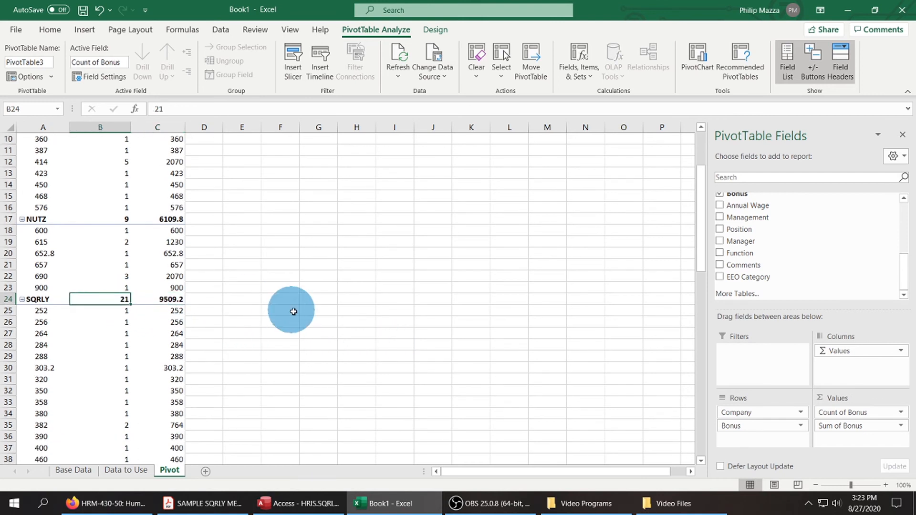
pyautogui.scroll(-4, 307, 317)
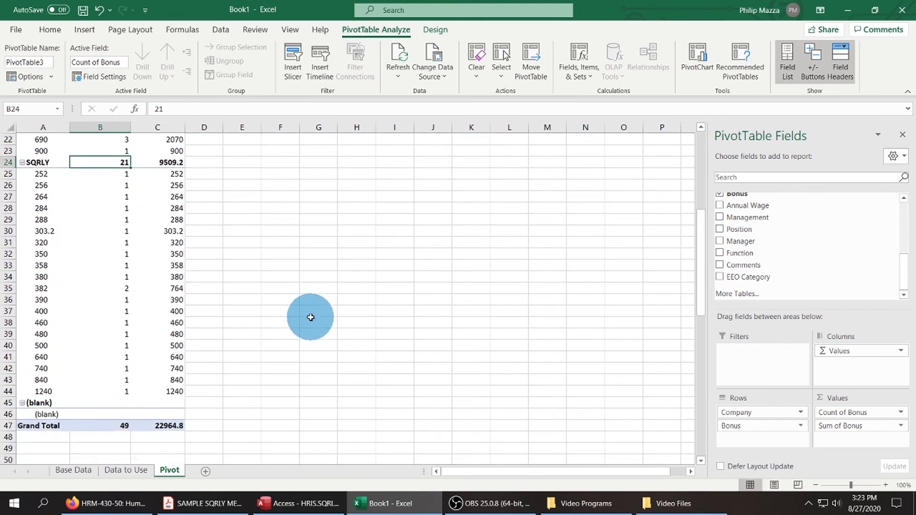
pyautogui.scroll(-1, 311, 317)
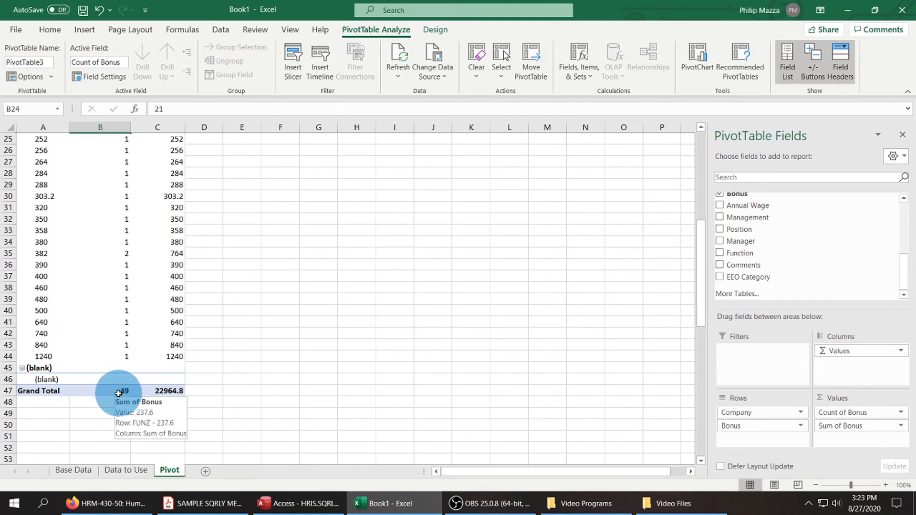
pyautogui.moveTo(120, 391); pyautogui.dragTo(172, 391)
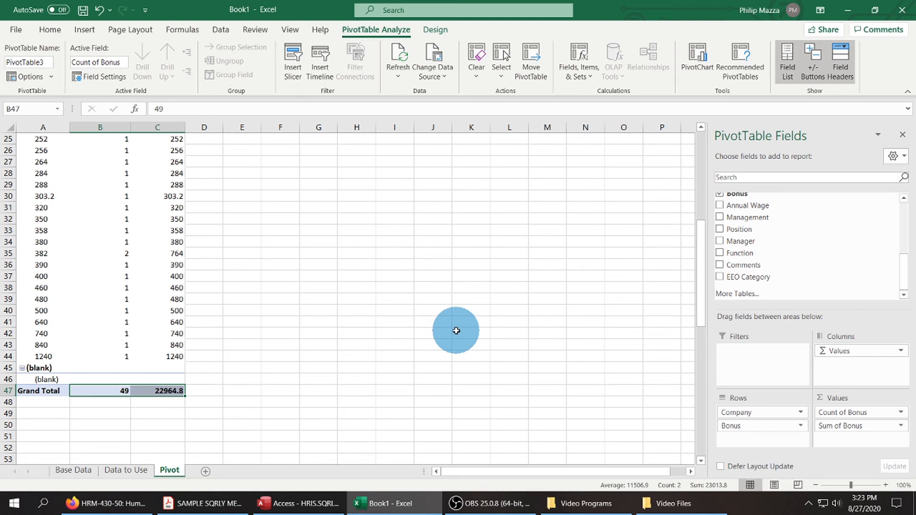
pyautogui.scroll(8, 384, 311)
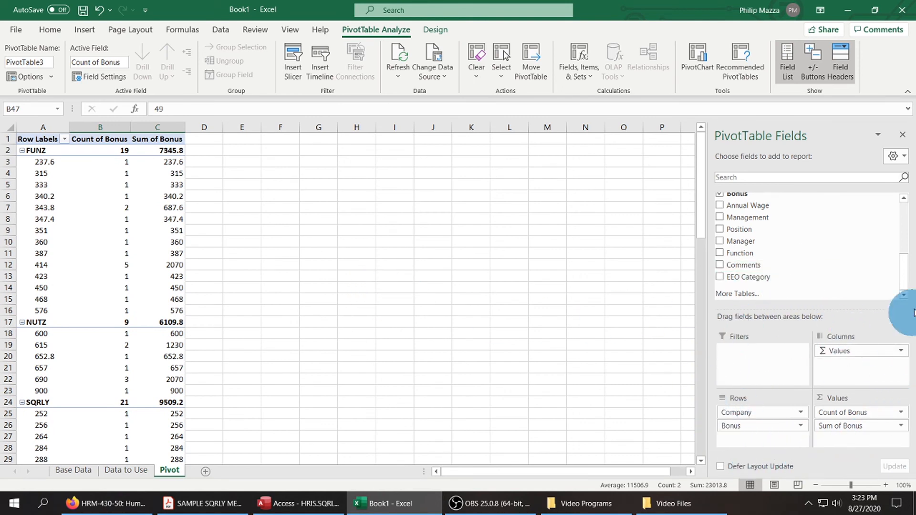
pyautogui.moveTo(904, 275); pyautogui.dragTo(896, 213)
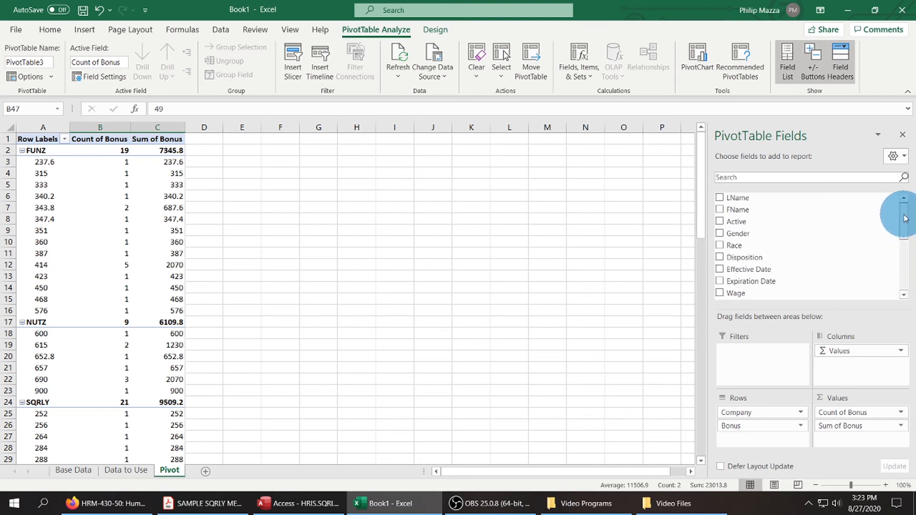
pyautogui.moveTo(774, 214); pyautogui.dragTo(771, 405)
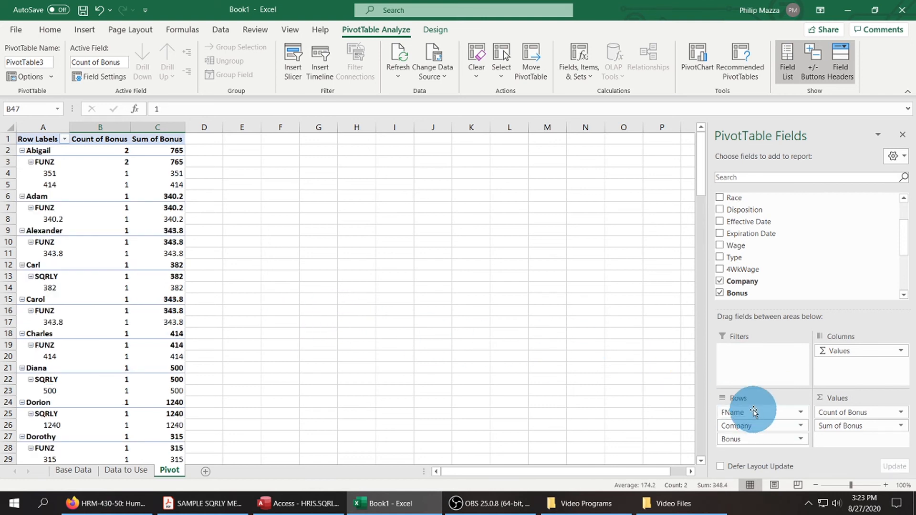
pyautogui.moveTo(755, 411); pyautogui.dragTo(816, 264)
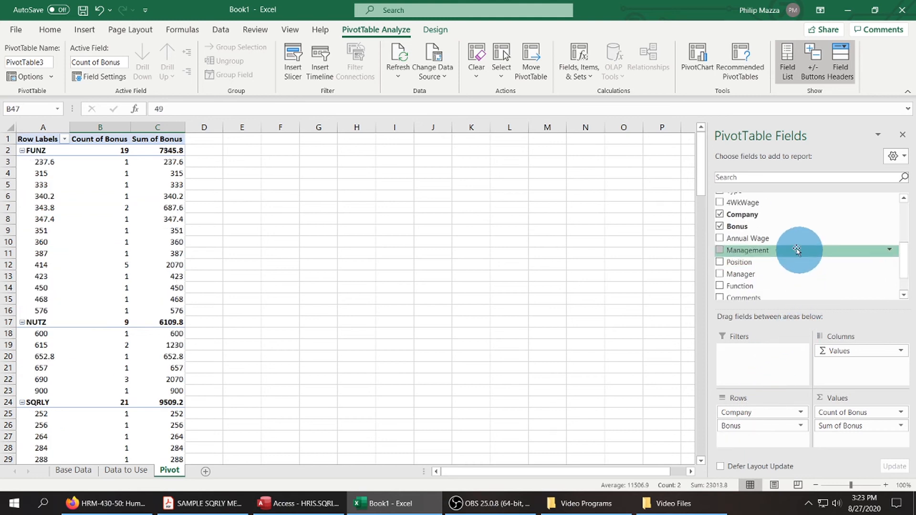
# Add LName to the PivotTable rows and order the row fields as Company, LName, Bonus.
pyautogui.scroll(3, 782, 231)
pyautogui.moveTo(761, 198); pyautogui.dragTo(780, 409)
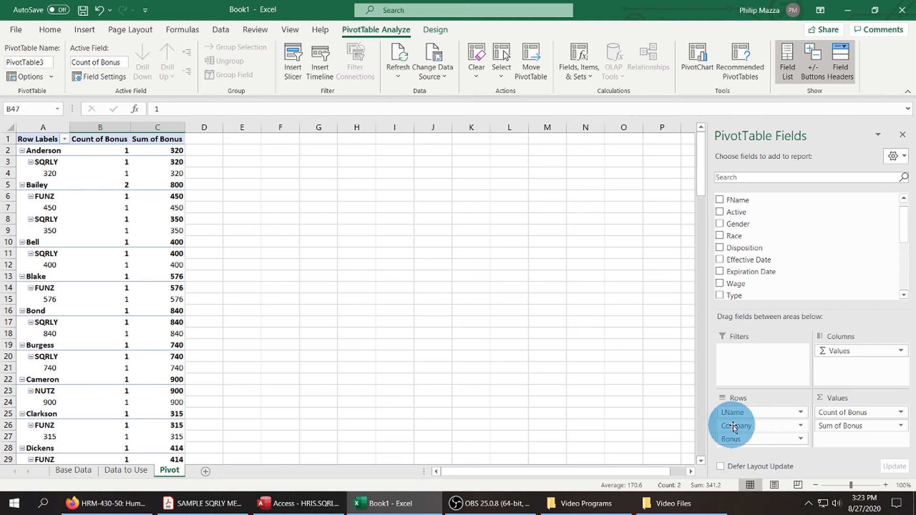
pyautogui.moveTo(738, 426); pyautogui.dragTo(740, 408)
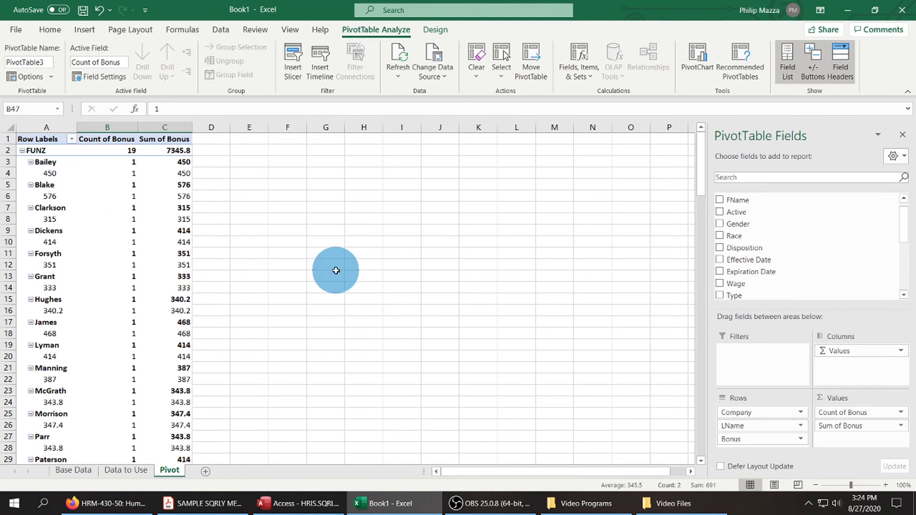
# Review the employee-level bonus rows and remove LName from the PivotTable rows.
pyautogui.scroll(-9, 336, 271)
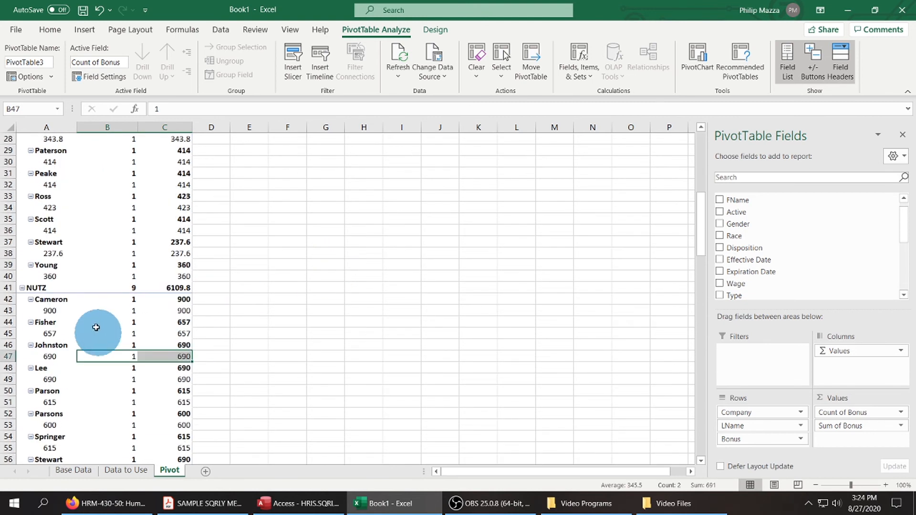
pyautogui.scroll(-7, 268, 334)
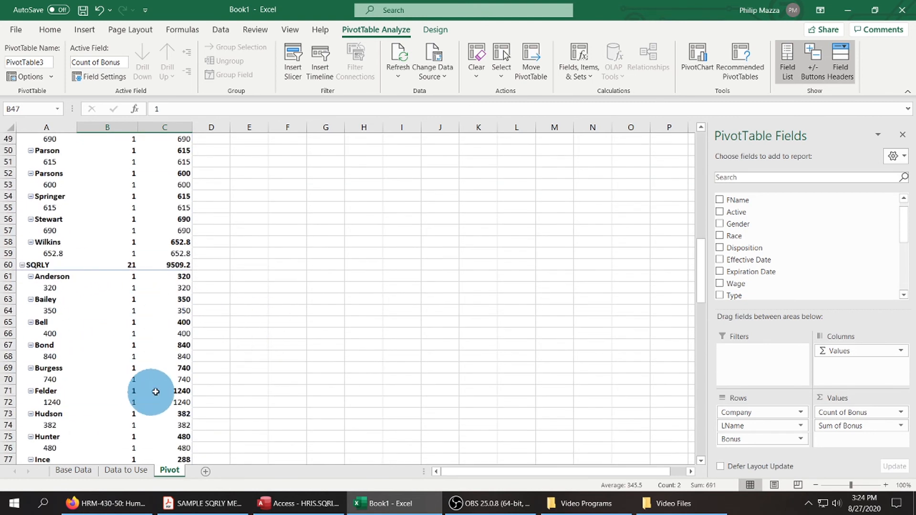
pyautogui.scroll(14, 359, 325)
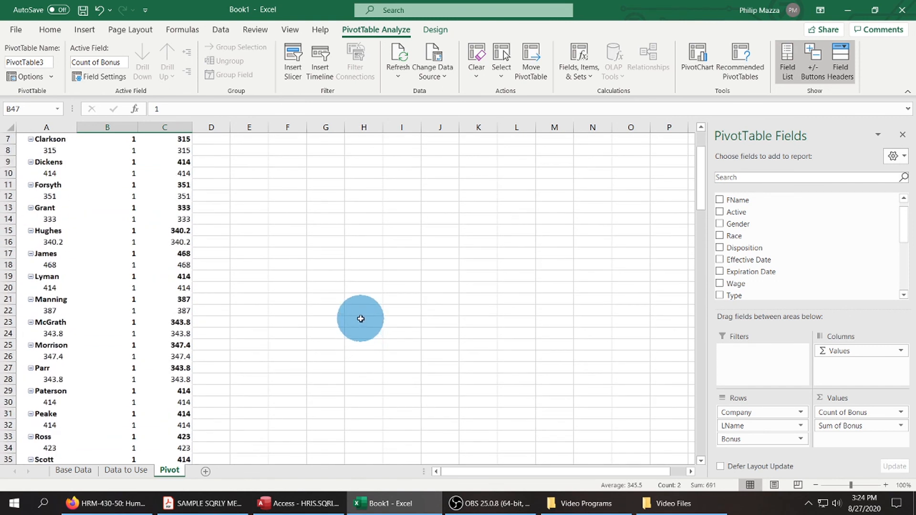
pyautogui.scroll(2, 363, 320)
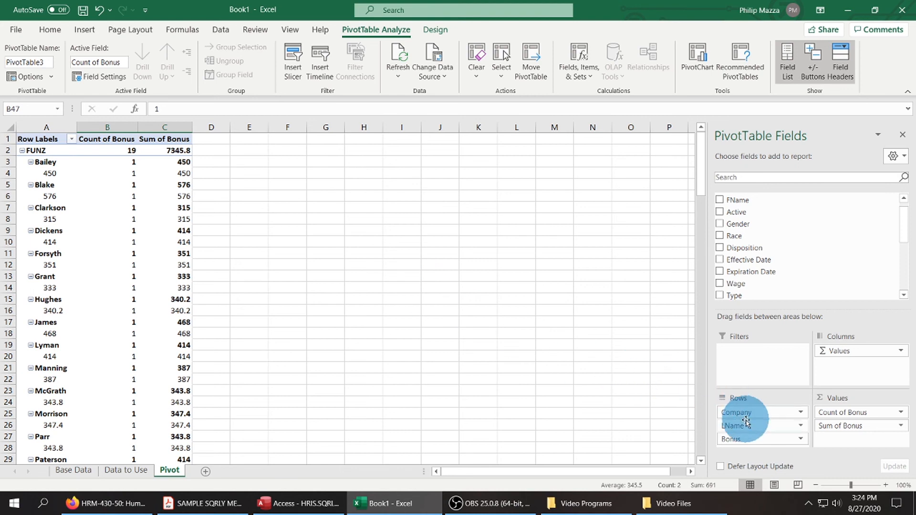
pyautogui.moveTo(747, 426); pyautogui.dragTo(814, 257)
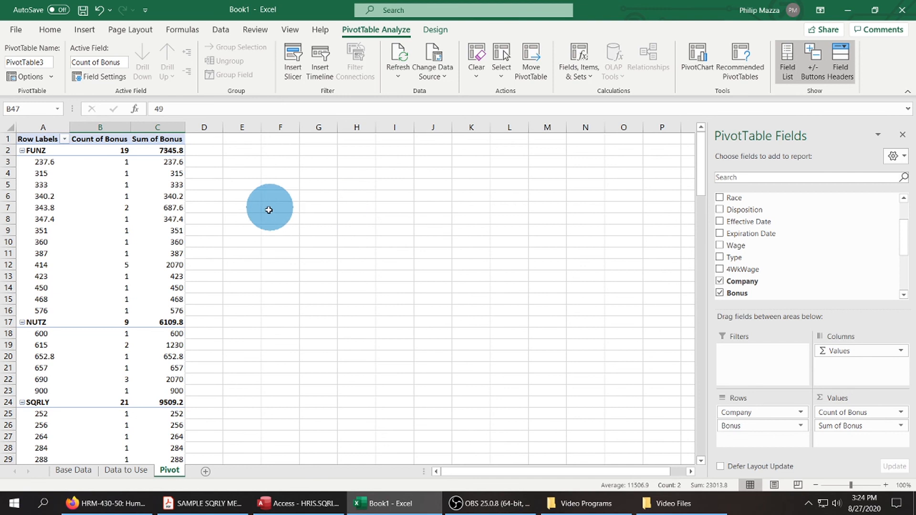
# Select the entire FUNZ, NUTZ, SQRLY and Grand Total rows together in the PivotTable.
pyautogui.click(7, 150)
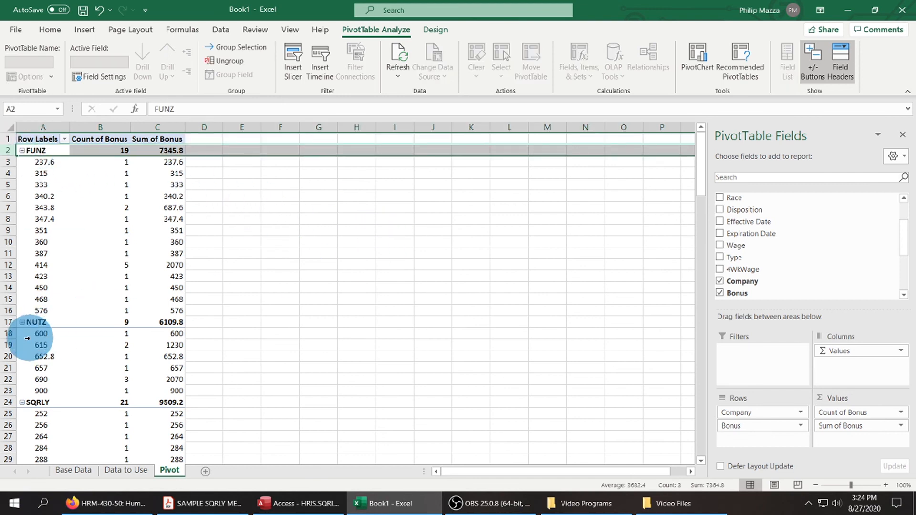
pyautogui.keyDown('ctrl'); pyautogui.click(8, 322); pyautogui.keyUp('ctrl')
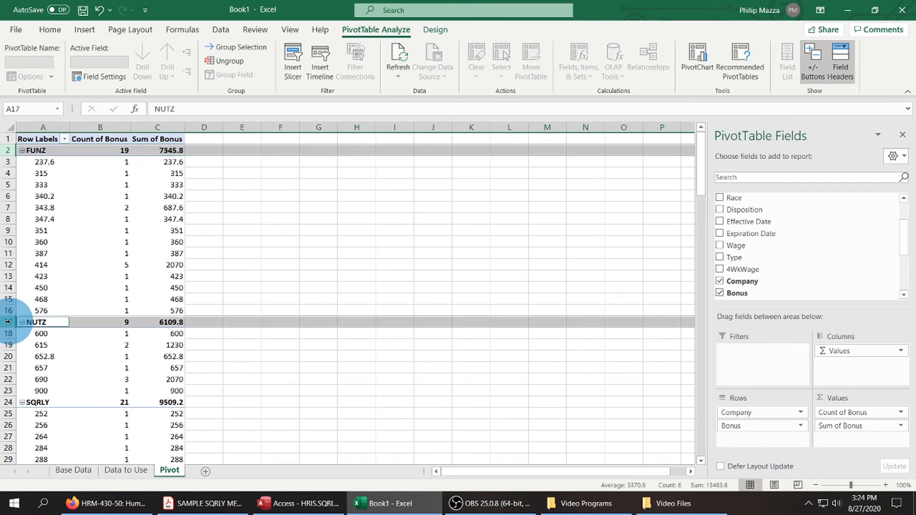
pyautogui.keyDown('ctrl'); pyautogui.click(5, 402); pyautogui.keyUp('ctrl')
pyautogui.scroll(-5, 210, 362)
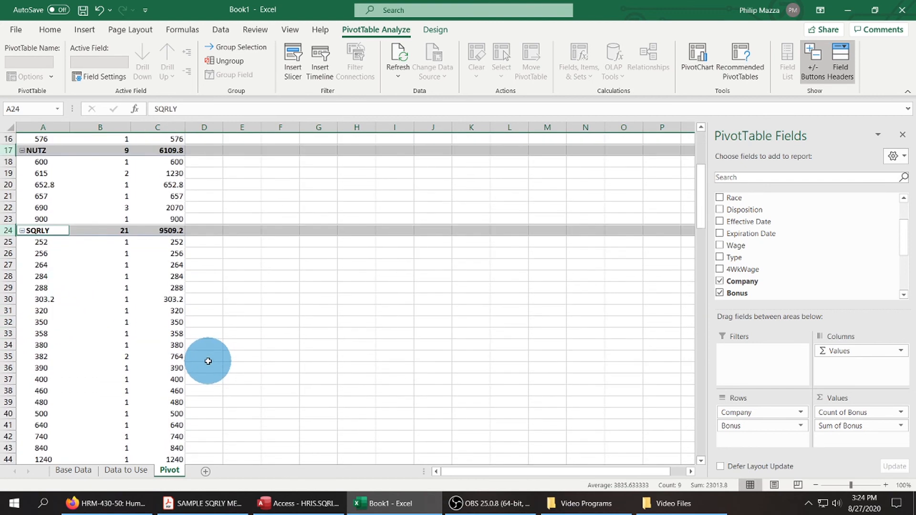
pyautogui.scroll(-3, 208, 361)
pyautogui.keyDown('ctrl'); pyautogui.click(8, 391); pyautogui.keyUp('ctrl')
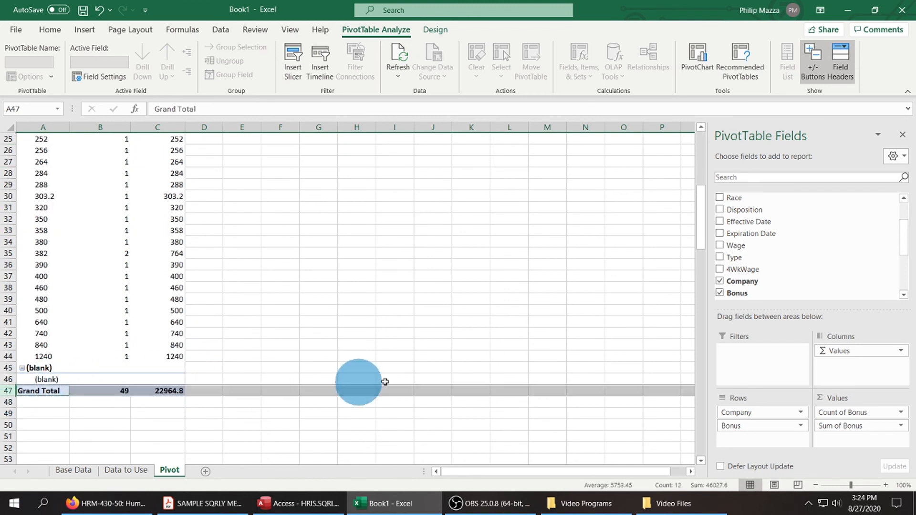
pyautogui.scroll(8, 392, 378)
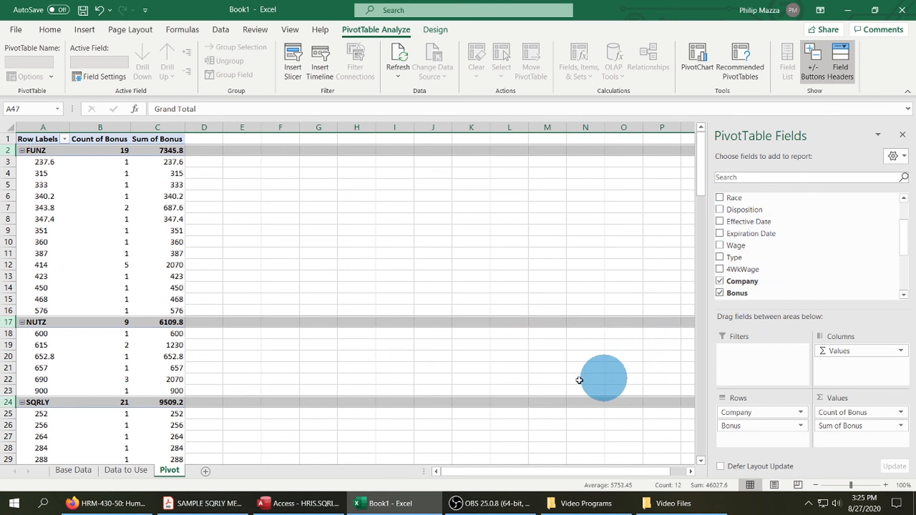
# Compare the Data to Use sheet with the Pivot and Base Data sheets.
pyautogui.click(127, 470)
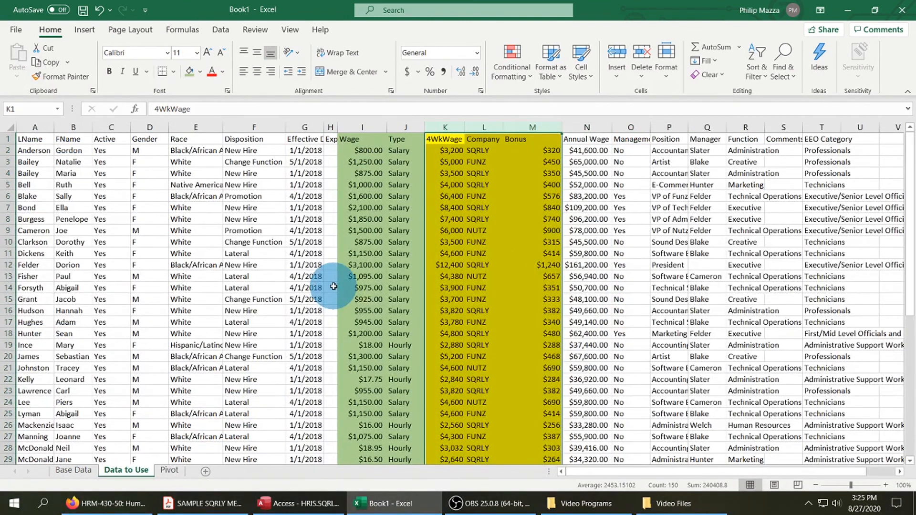
pyautogui.click(170, 471)
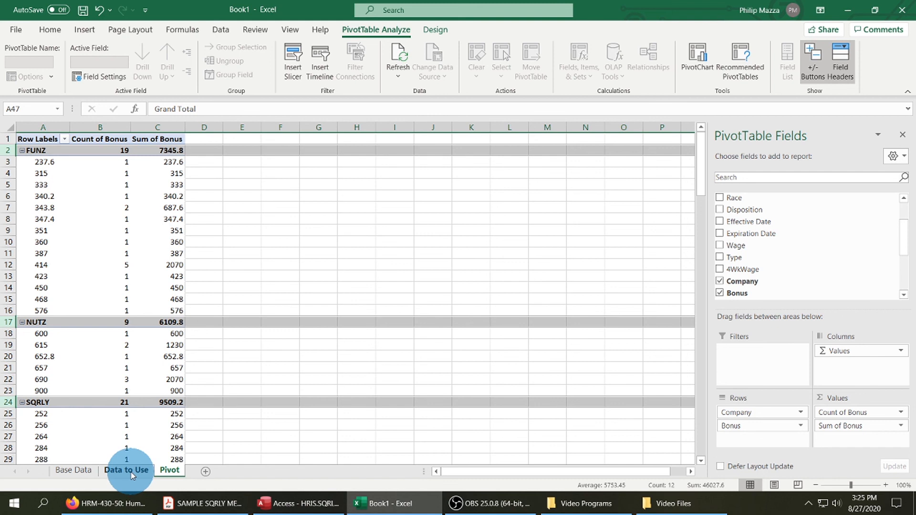
pyautogui.click(74, 471)
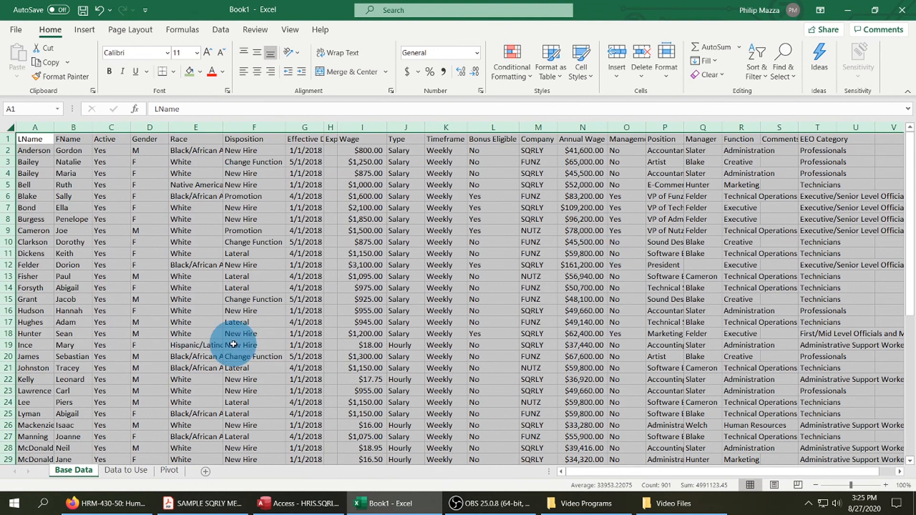
pyautogui.click(125, 471)
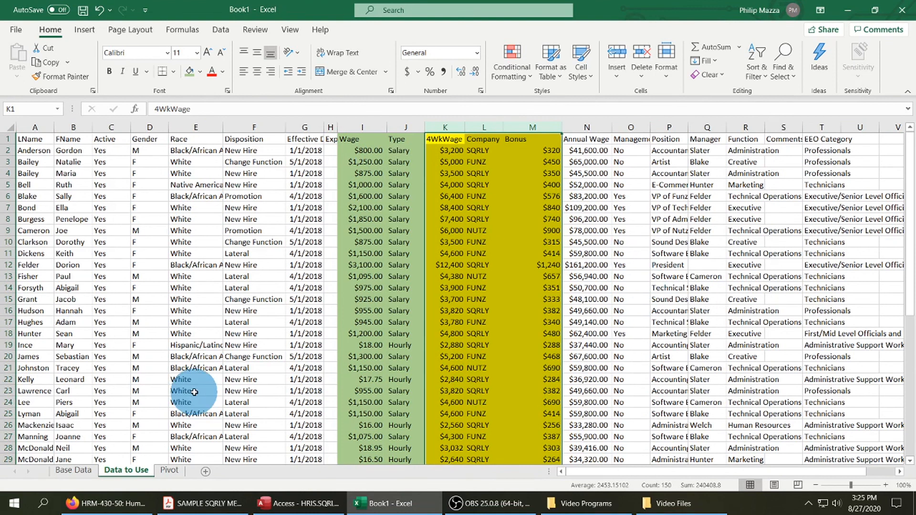
# On the Data to Use sheet, select the 4WkWage through Bonus columns, followed by the Wage and Type columns.
pyautogui.click(540, 196)
pyautogui.moveTo(444, 127); pyautogui.dragTo(535, 127)
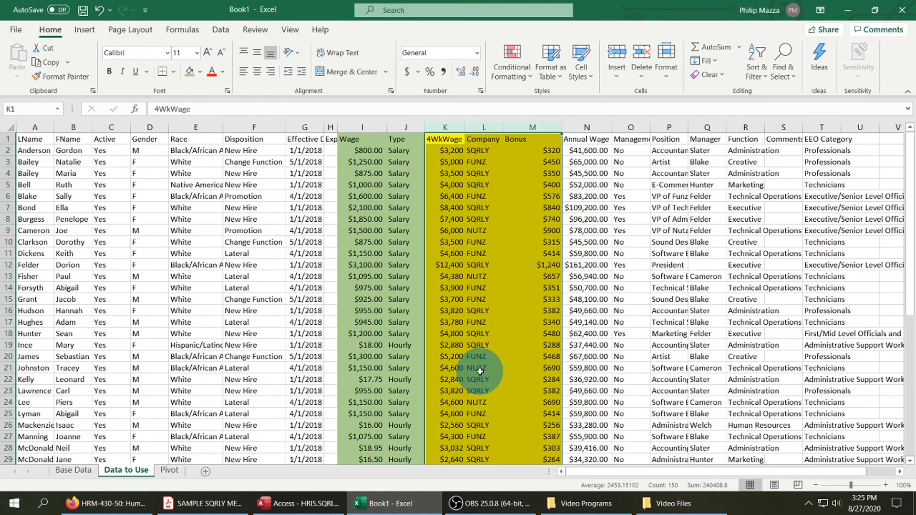
pyautogui.click(365, 128)
pyautogui.moveTo(365, 128); pyautogui.dragTo(400, 127)
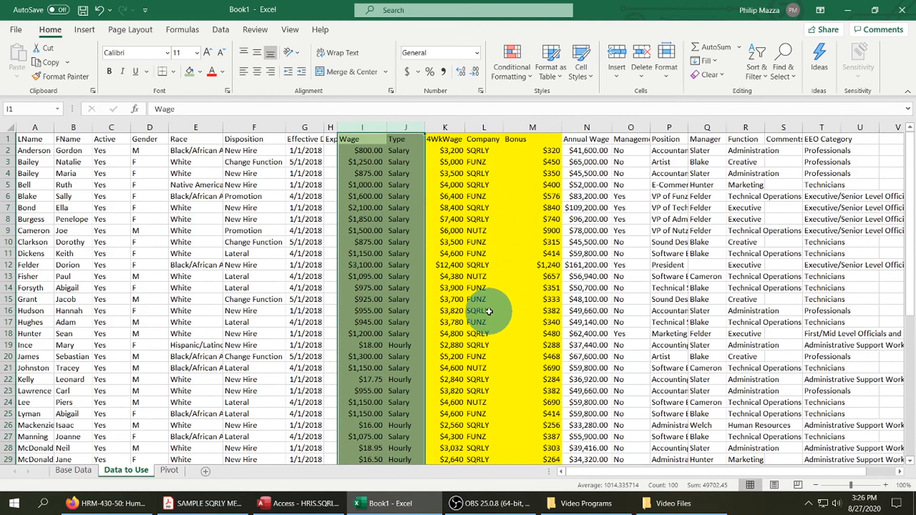
# Return to the Pivot sheet and check the Value Field Settings of Count of Bonus without changing them.
pyautogui.click(170, 470)
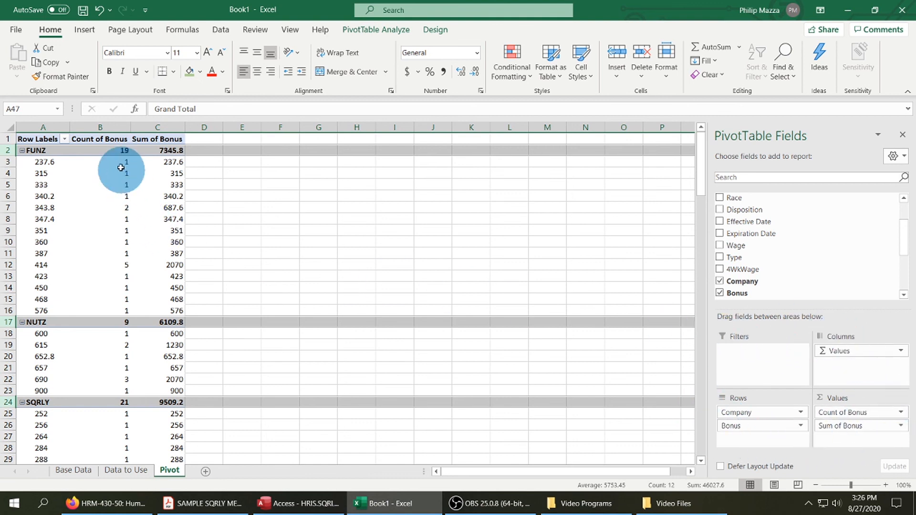
pyautogui.moveTo(123, 423)
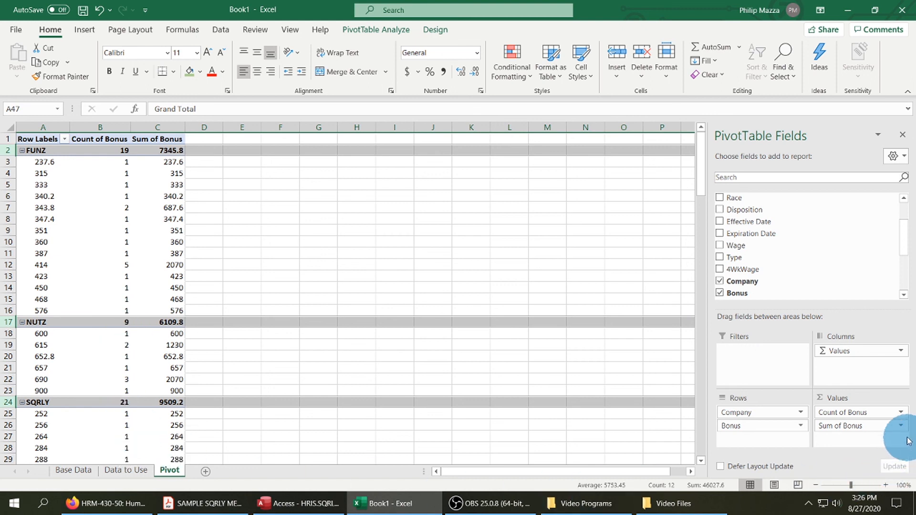
pyautogui.click(902, 413)
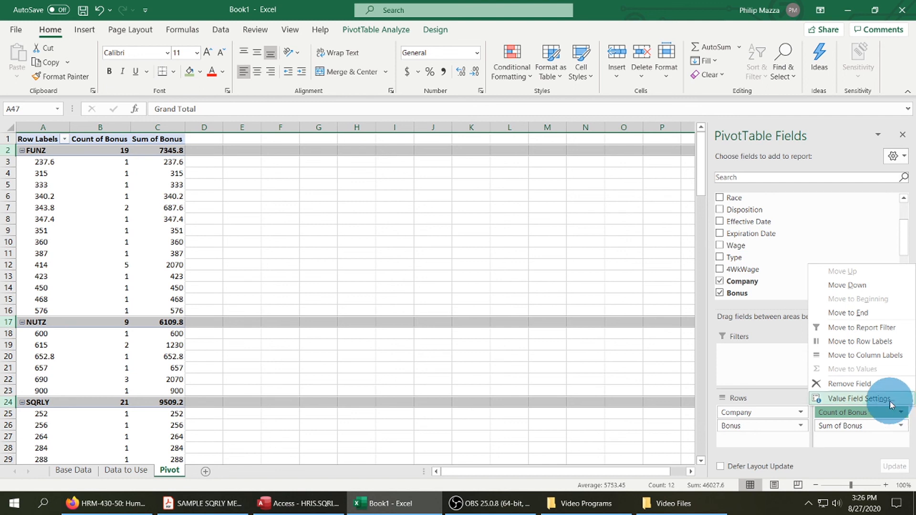
pyautogui.click(890, 401)
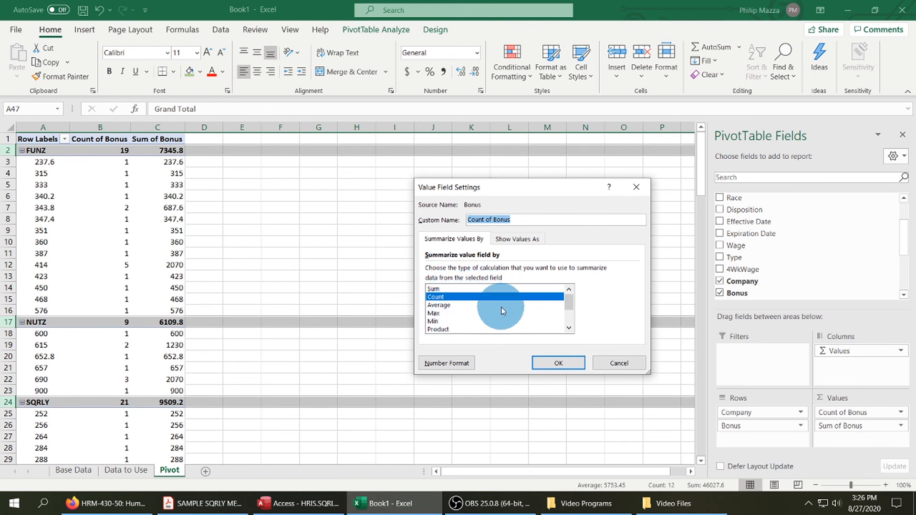
pyautogui.click(600, 365)
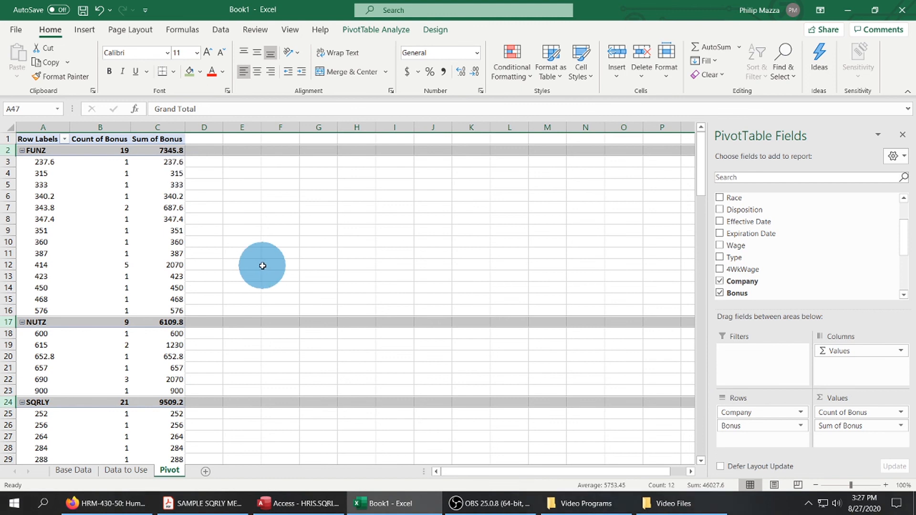
pyautogui.scroll(-7, 263, 267)
pyautogui.scroll(4, 247, 268)
pyautogui.scroll(3, 247, 268)
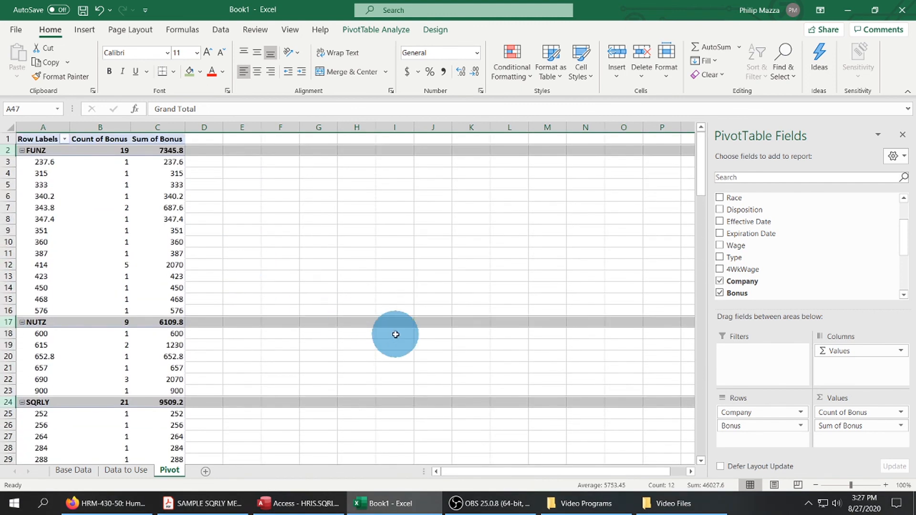